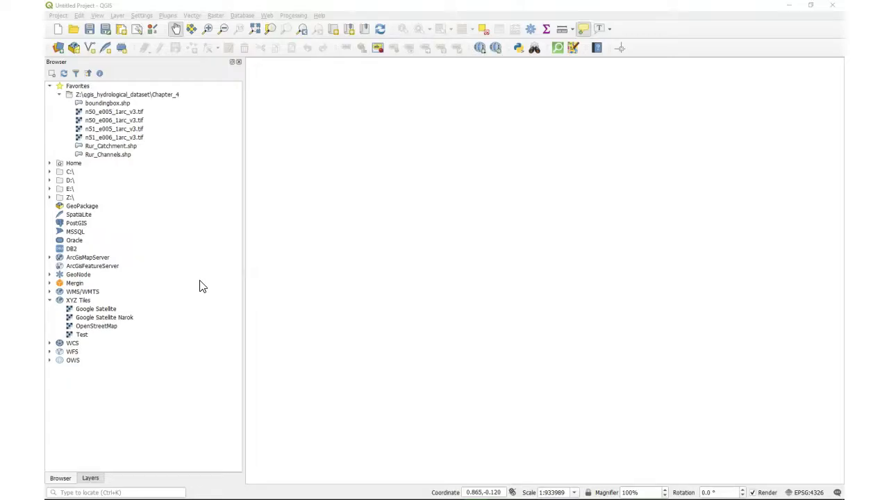
Step: Find QGIS through Windows search and bring its window back to the front
{"action": "left_click", "coordinate": [59, 481]}
{"action": "left_click", "coordinate": [106, 385]}
{"action": "left_click", "coordinate": [56, 490]}
{"action": "type", "text": "qgis"}
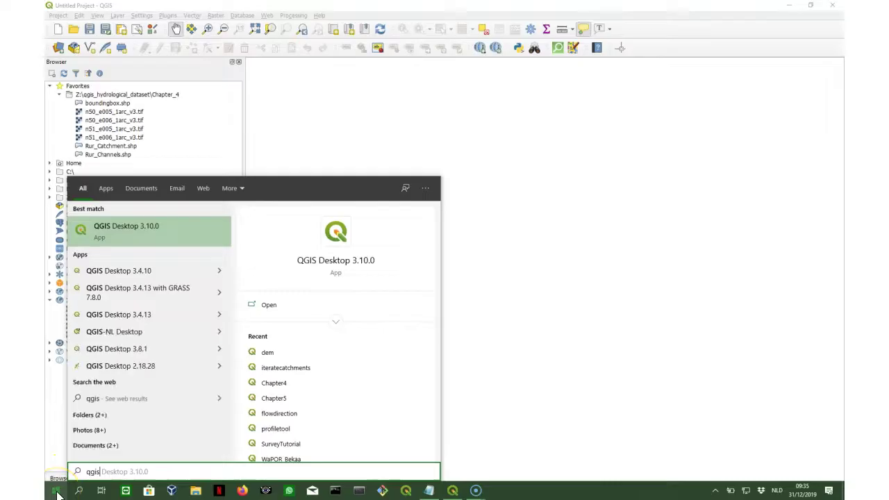
{"action": "left_click", "coordinate": [134, 295]}
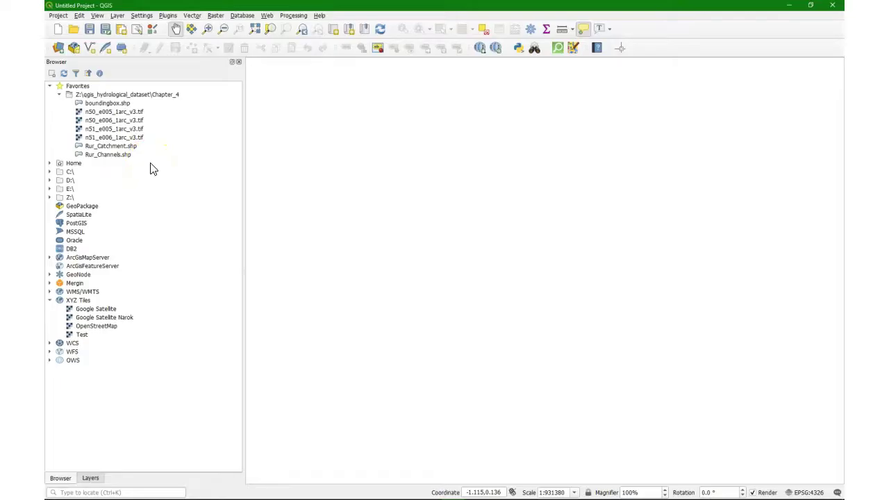
Step: Add the four DEM tiles, n50_e005 through n51_e006, from the Browser onto the map
{"action": "left_click", "coordinate": [120, 113]}
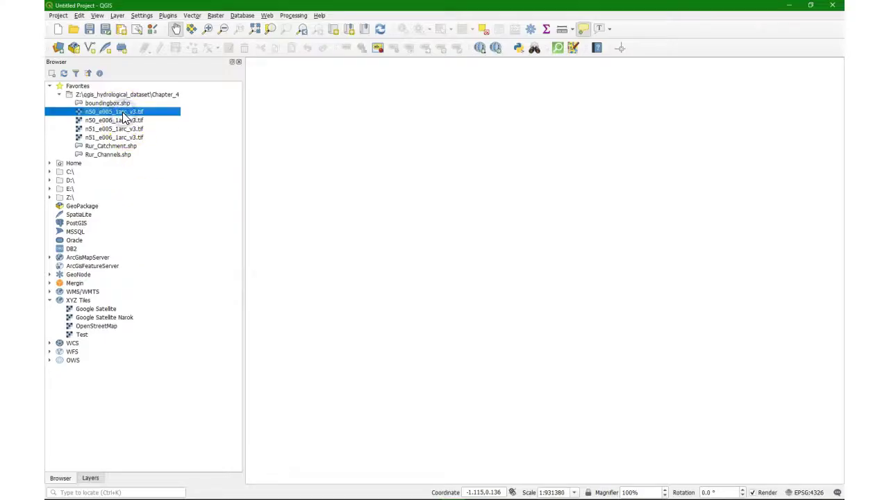
{"action": "left_click", "coordinate": [119, 137], "text": "shift"}
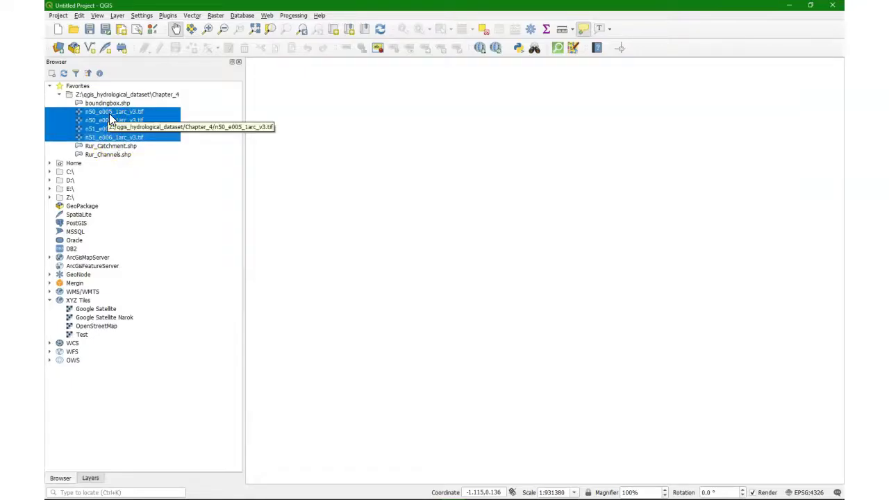
{"action": "left_click_drag", "start_coordinate": [106, 118], "coordinate": [447, 119]}
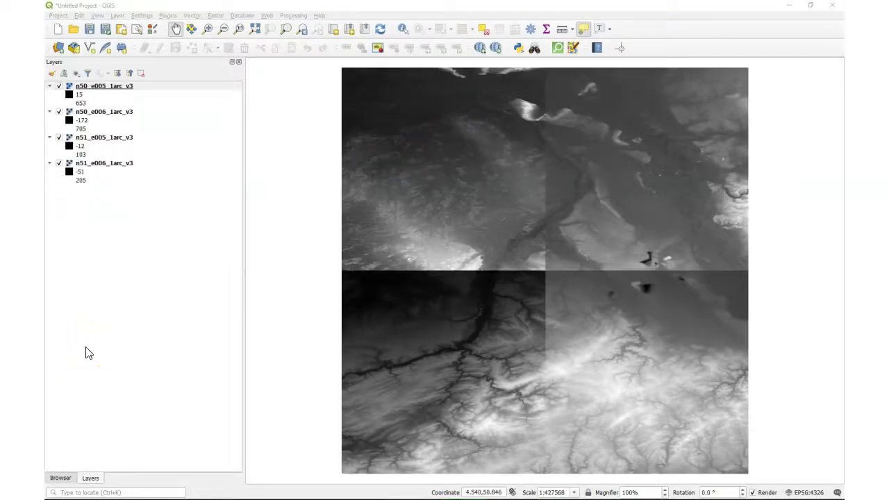
{"action": "left_click", "coordinate": [90, 352]}
Step: Open Build Virtual Raster and select all four DEM tiles as input layers
{"action": "left_click", "coordinate": [214, 15]}
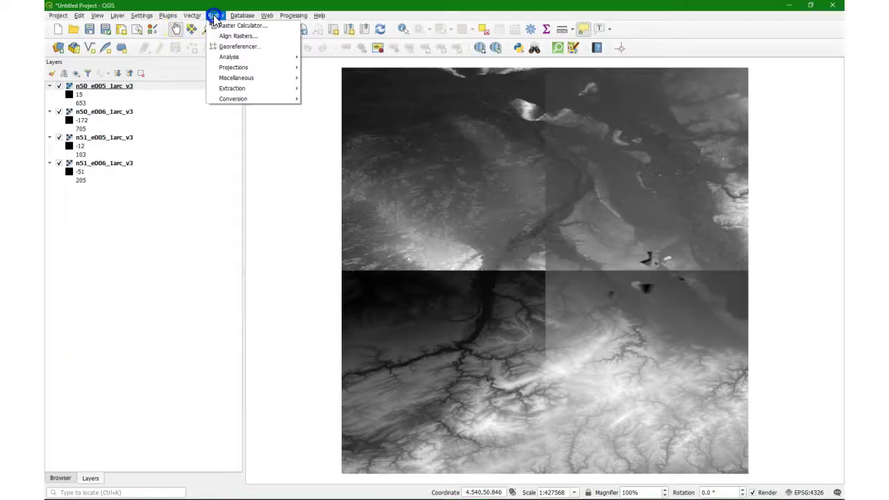
{"action": "mouse_move", "coordinate": [247, 81]}
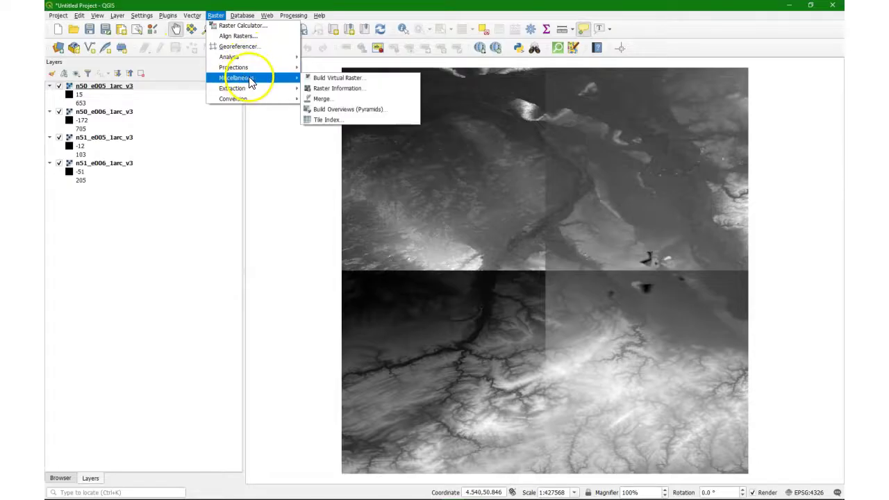
{"action": "left_click", "coordinate": [342, 77]}
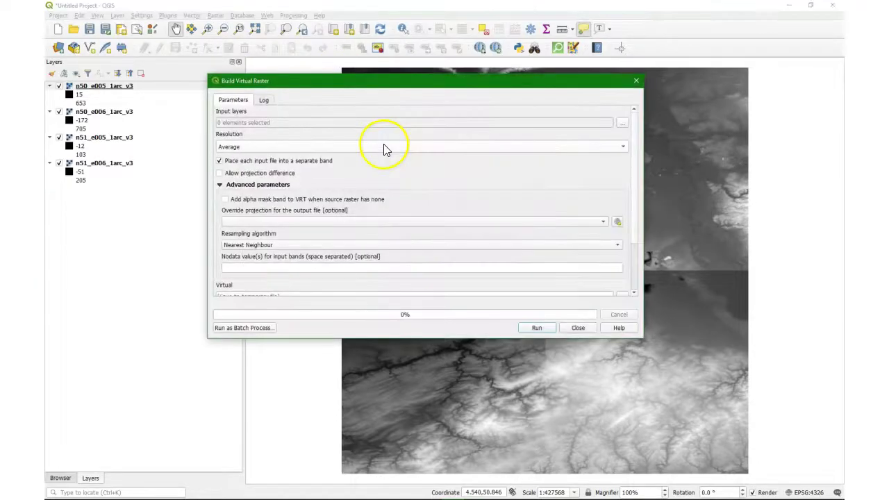
{"action": "left_click", "coordinate": [622, 123]}
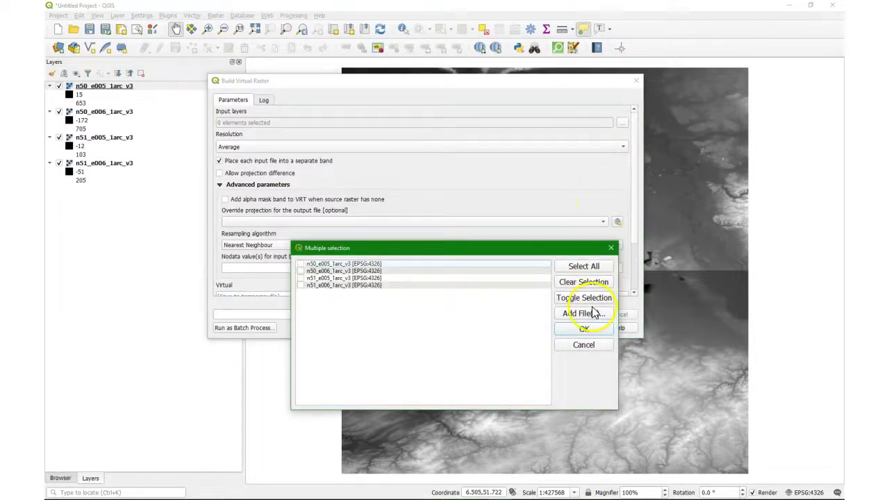
{"action": "left_click", "coordinate": [583, 265]}
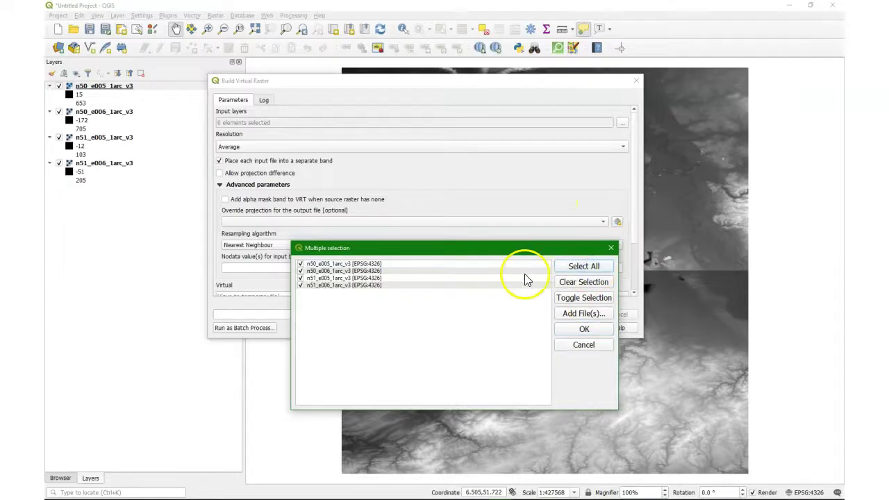
{"action": "left_click", "coordinate": [584, 329]}
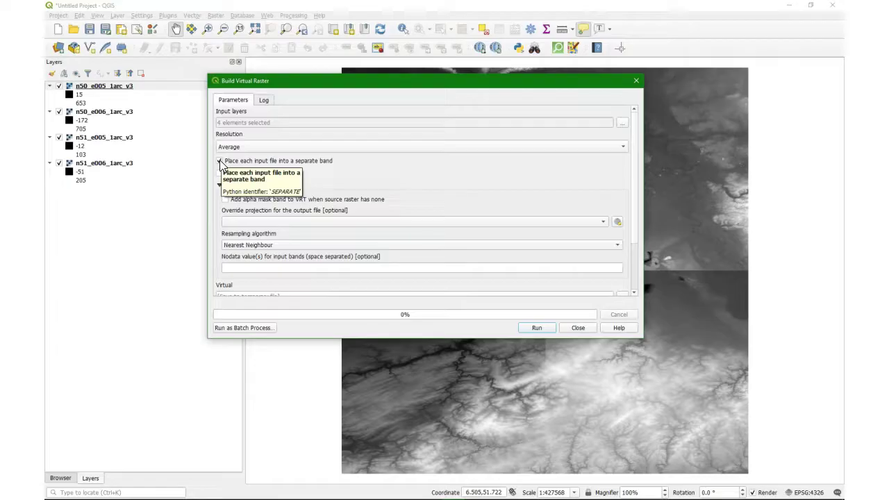
Step: Turn off separate bands and set the output file to dem_mosaic.vrt in Chapter_4
{"action": "left_click", "coordinate": [220, 161]}
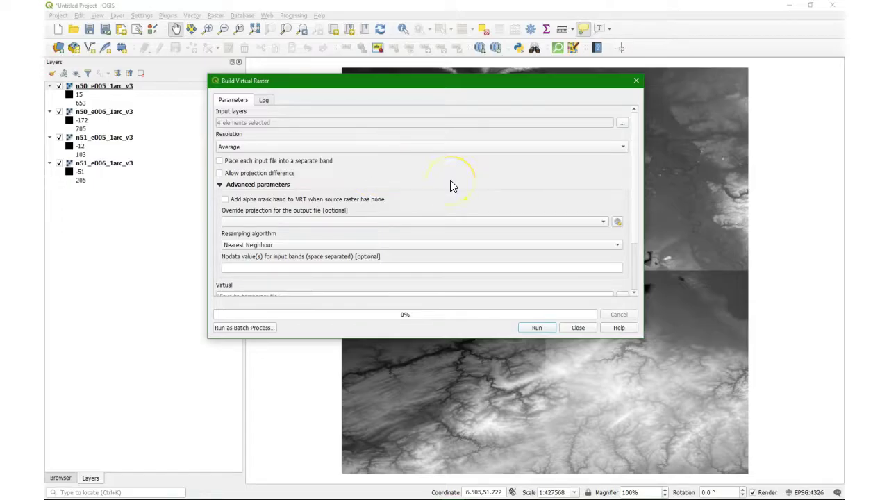
{"action": "scroll", "coordinate": [450, 185], "scroll_direction": "down", "scroll_amount": 1}
{"action": "scroll", "coordinate": [315, 216], "scroll_direction": "down", "scroll_amount": 2}
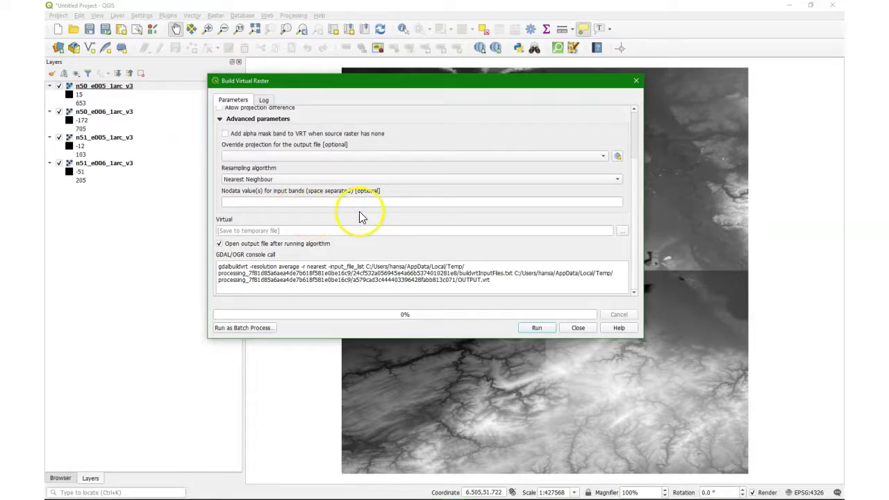
{"action": "left_click", "coordinate": [624, 232]}
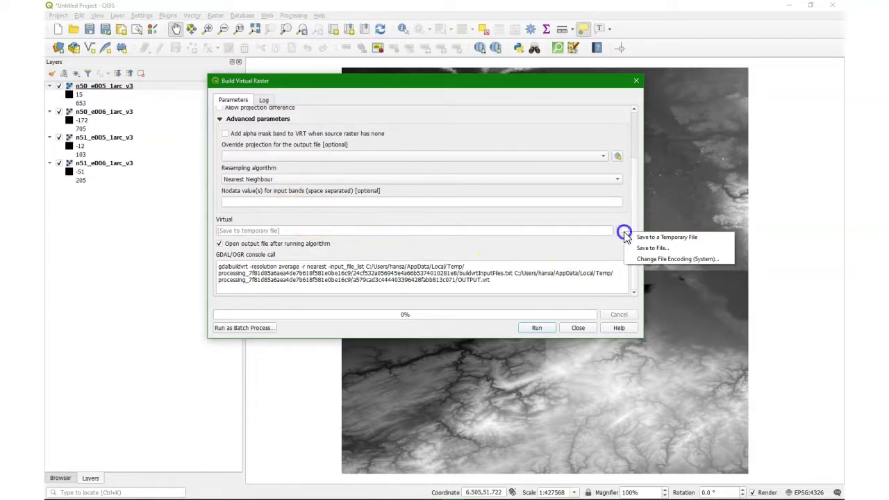
{"action": "left_click", "coordinate": [657, 252]}
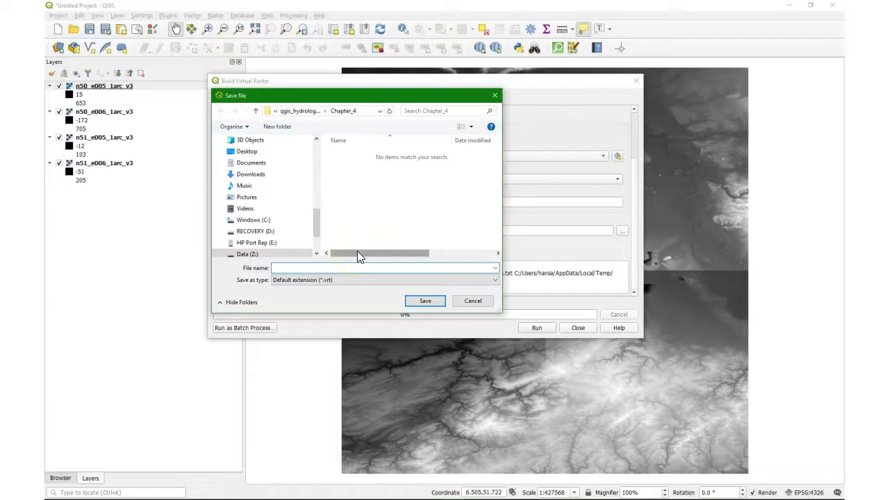
{"action": "type", "text": "dem_mosaic"}
{"action": "left_click", "coordinate": [436, 302]}
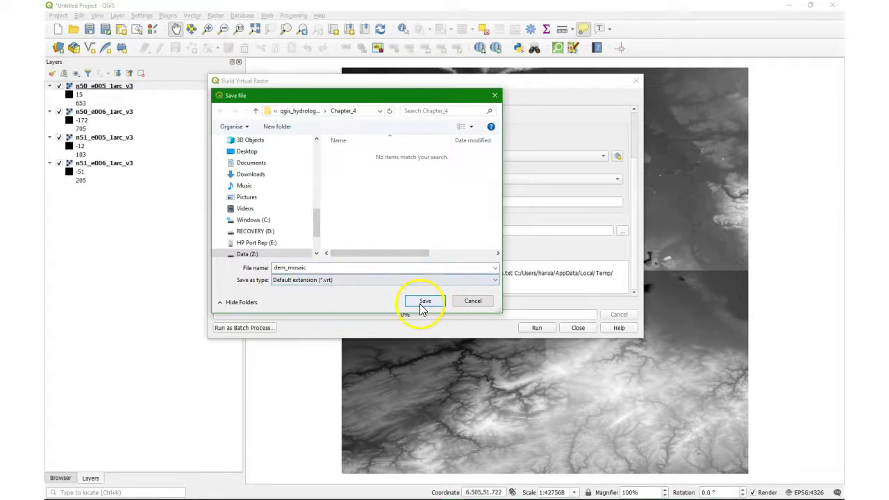
{"action": "left_click", "coordinate": [423, 304]}
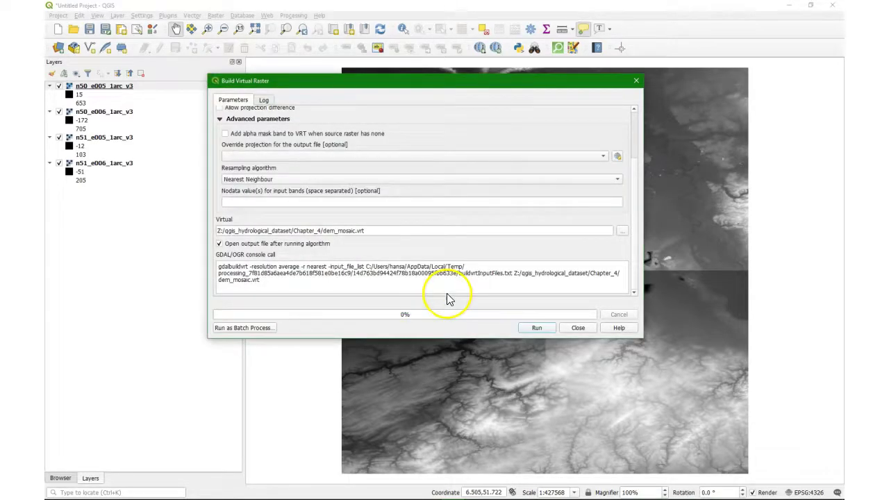
Step: Run the virtual raster build, then remove the four selected tile layers from Layers
{"action": "left_click", "coordinate": [536, 327]}
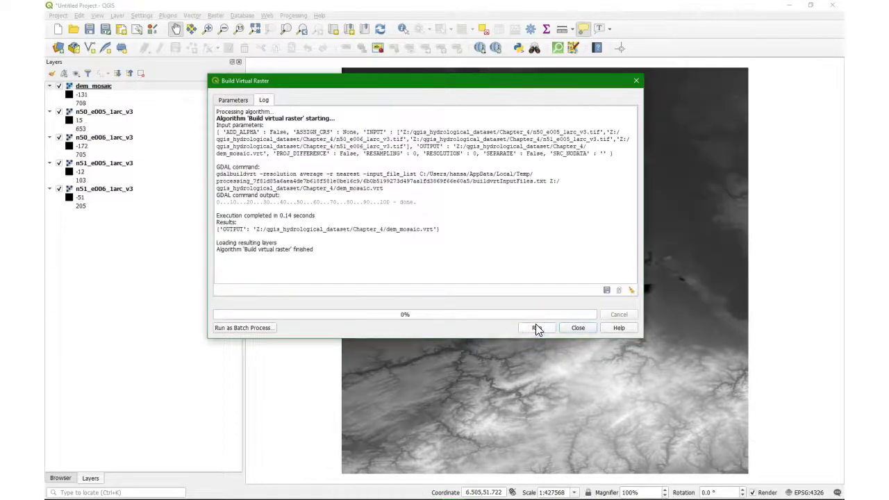
{"action": "left_click", "coordinate": [580, 328]}
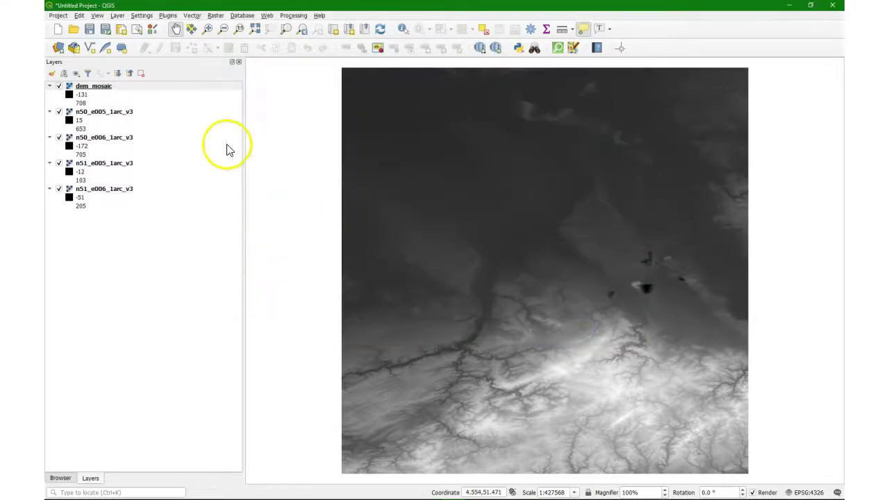
{"action": "left_click", "coordinate": [103, 113]}
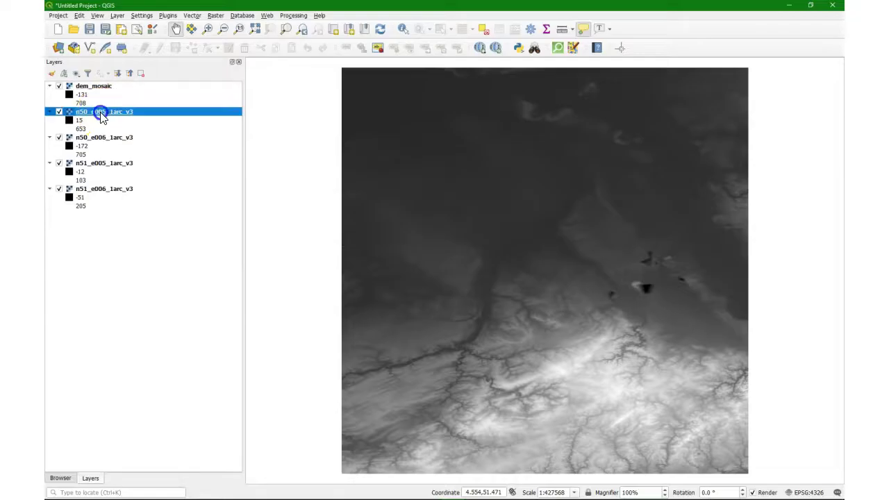
{"action": "left_click", "coordinate": [97, 190], "text": "shift"}
{"action": "right_click", "coordinate": [103, 189]}
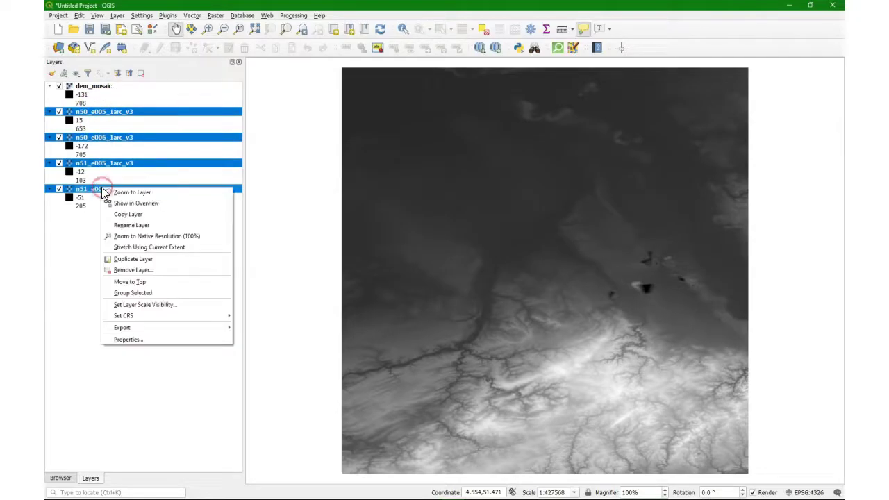
{"action": "left_click", "coordinate": [132, 269]}
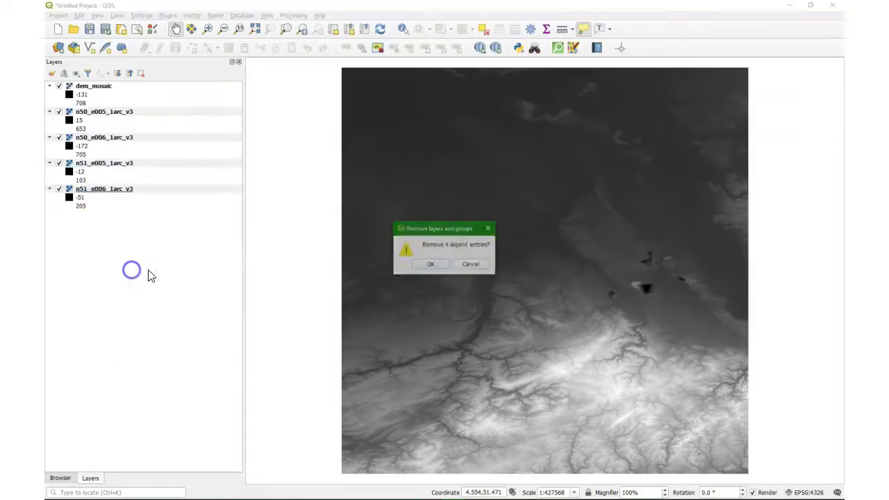
{"action": "left_click", "coordinate": [432, 264]}
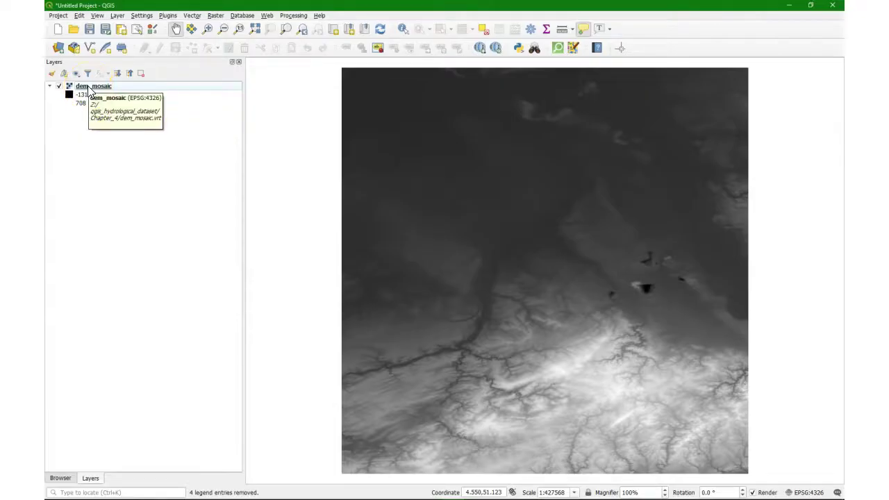
Step: Open the Clip Raster by Mask Layer tool from the Raster menu
{"action": "left_click", "coordinate": [216, 17]}
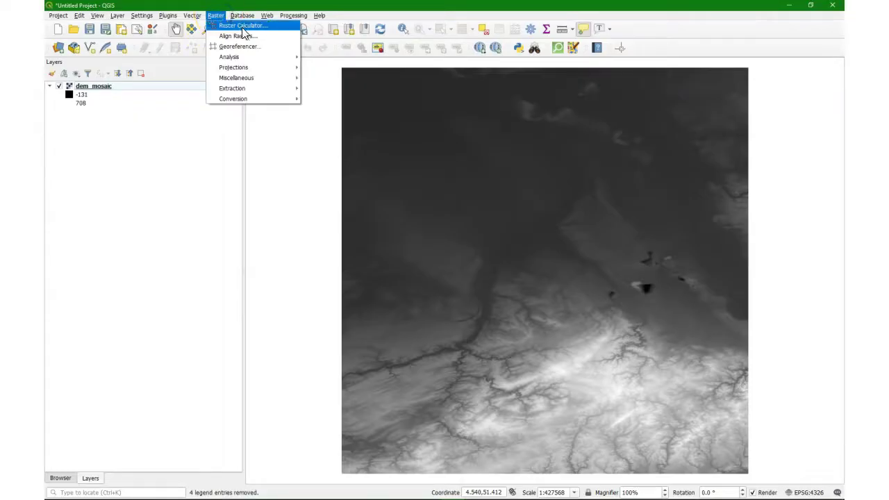
{"action": "mouse_move", "coordinate": [256, 67]}
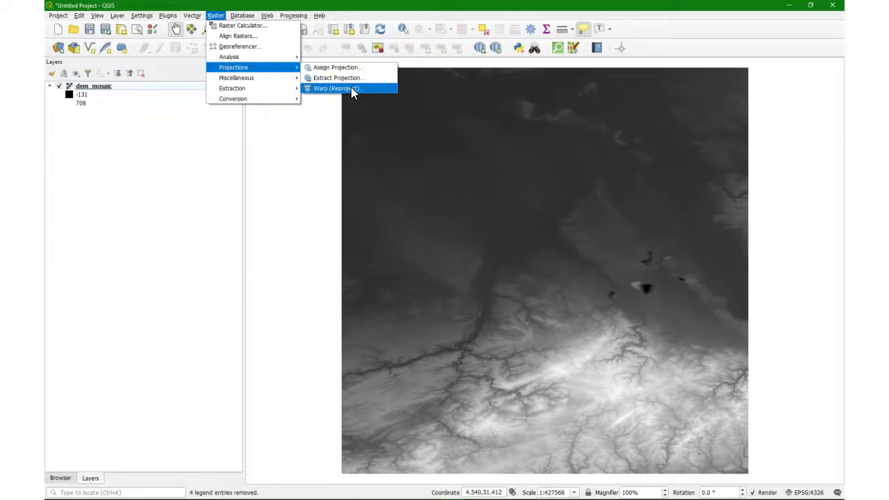
{"action": "mouse_move", "coordinate": [252, 96]}
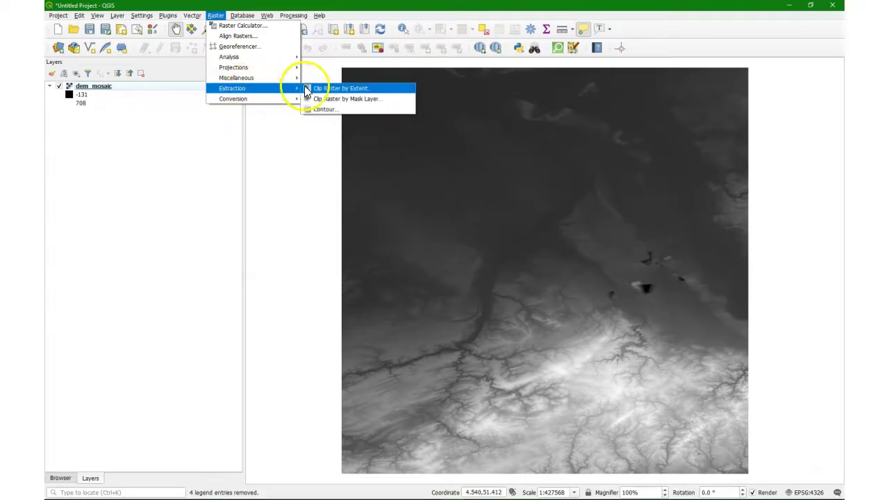
{"action": "left_click", "coordinate": [337, 99]}
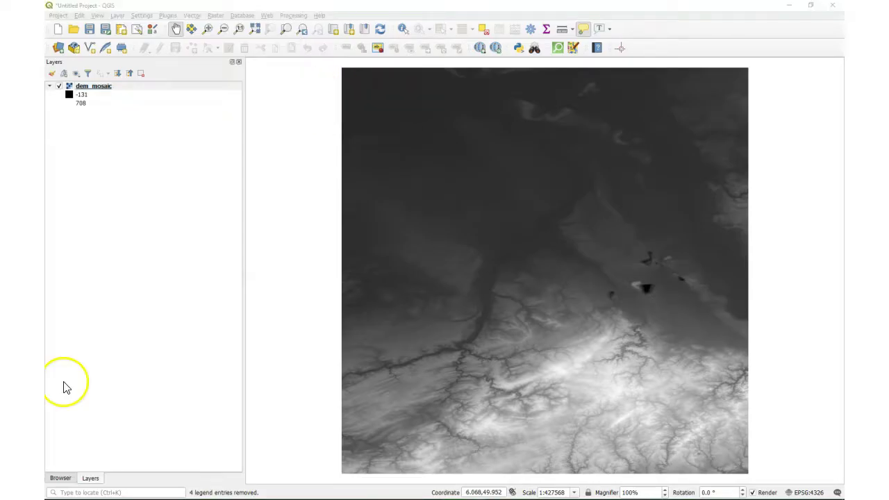
Step: Add the boundingbox polygon from the Browser and bring up dem_mosaic's layer actions
{"action": "left_click", "coordinate": [58, 479]}
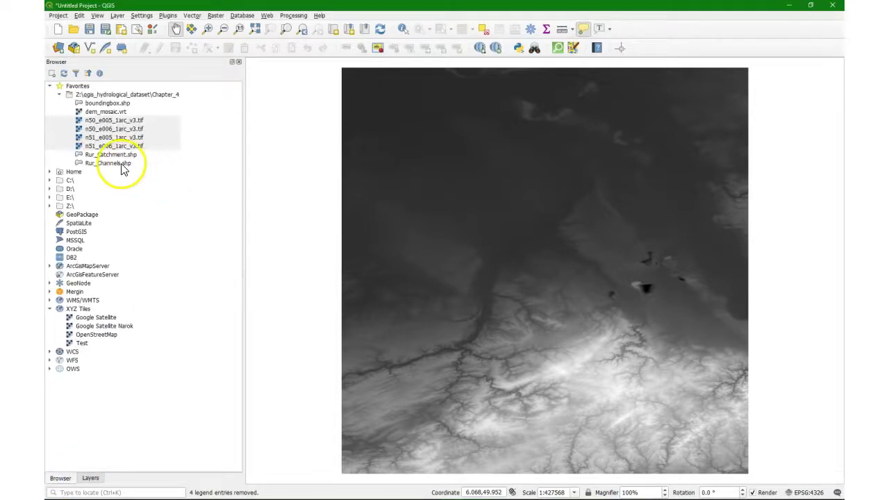
{"action": "left_click_drag", "start_coordinate": [108, 102], "coordinate": [548, 195]}
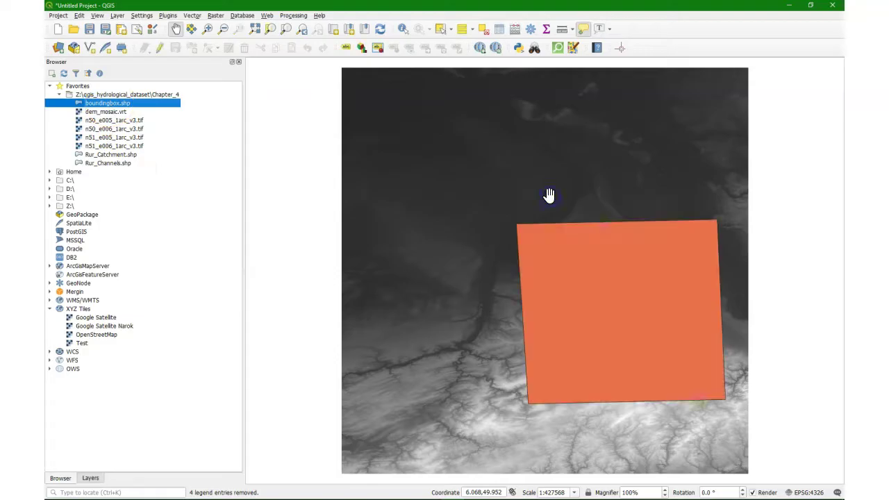
{"action": "left_click", "coordinate": [91, 477]}
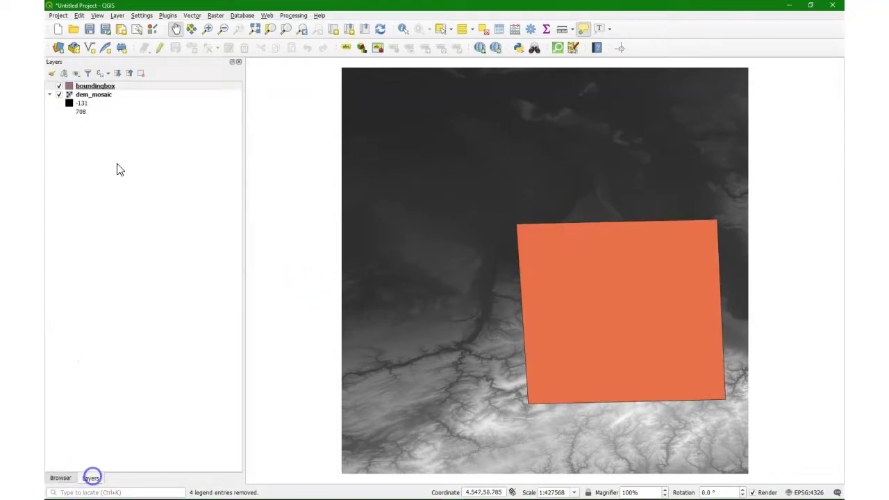
{"action": "left_click", "coordinate": [101, 96]}
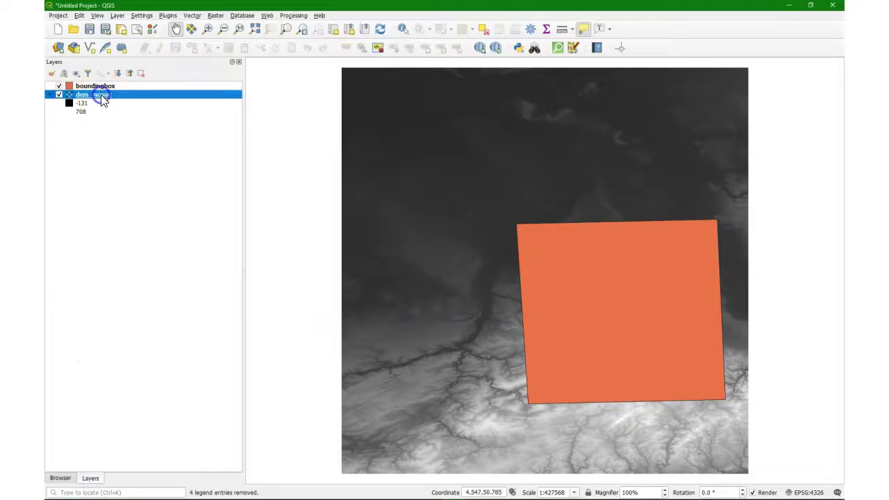
{"action": "right_click", "coordinate": [102, 97]}
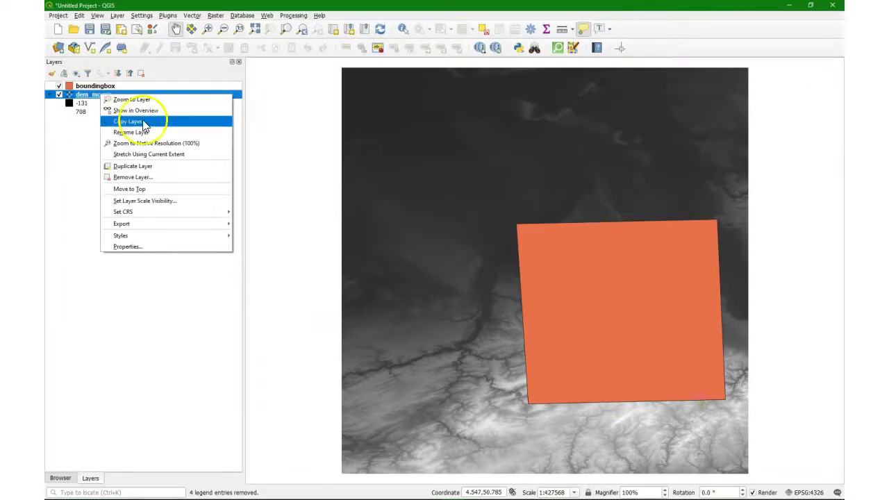
Step: Export dem_mosaic via Save As, targeting DEM_subset.tif in Chapter_4
{"action": "mouse_move", "coordinate": [170, 224]}
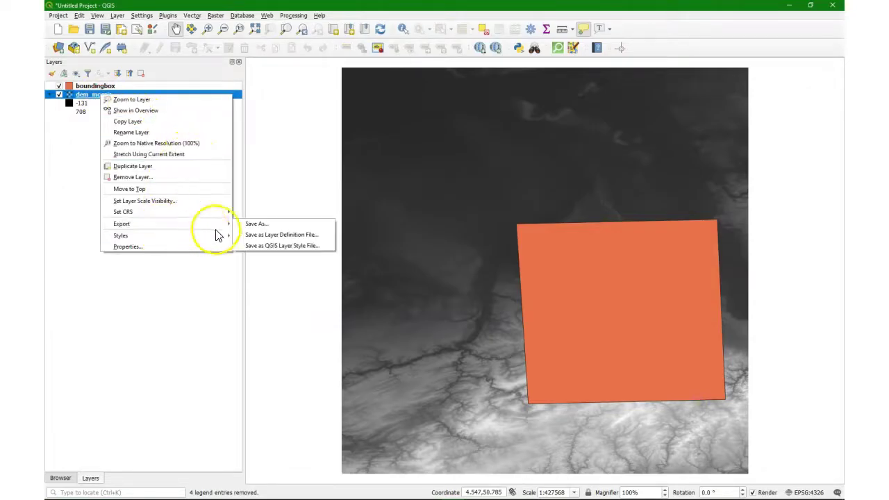
{"action": "left_click", "coordinate": [255, 224]}
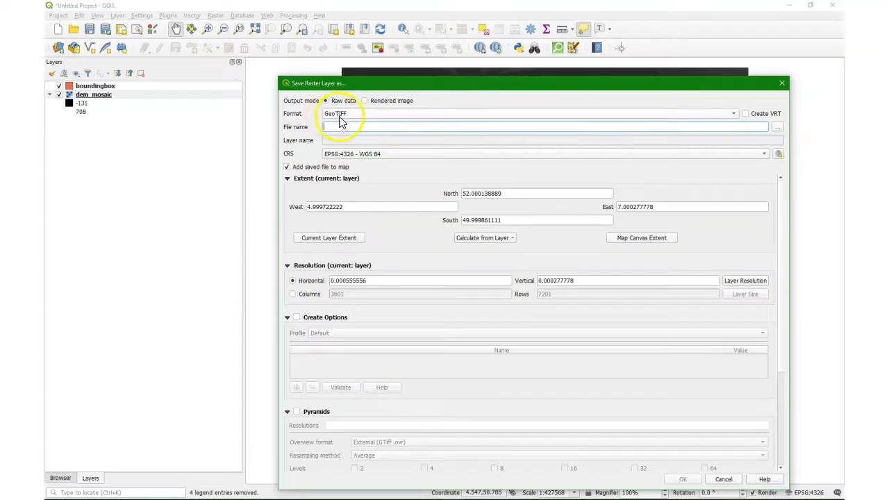
{"action": "left_click", "coordinate": [778, 127]}
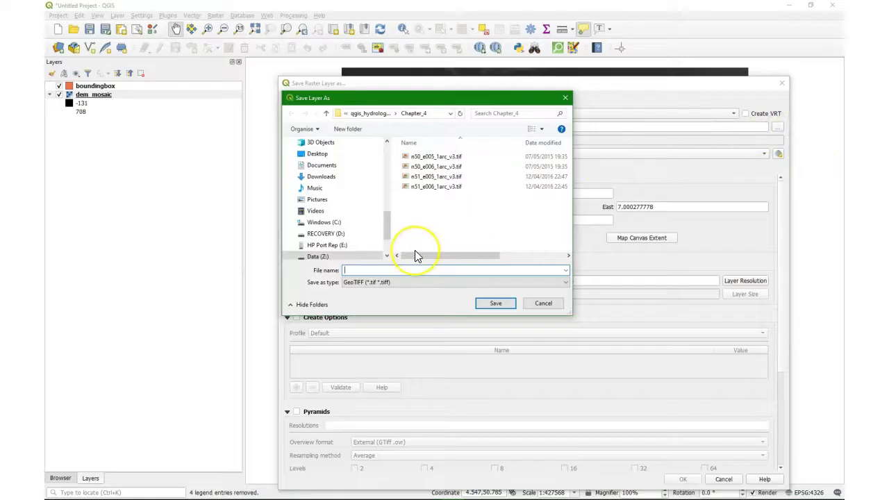
{"action": "type", "text": "DE"}
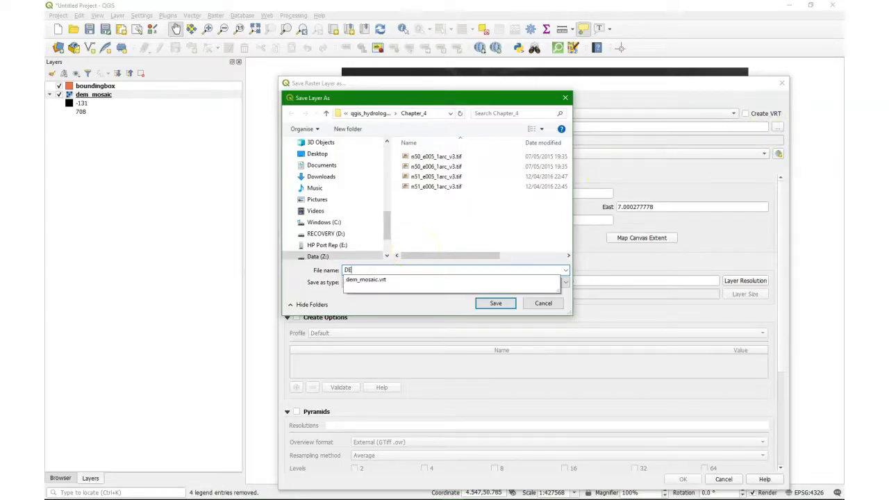
{"action": "type", "text": "M_sub"}
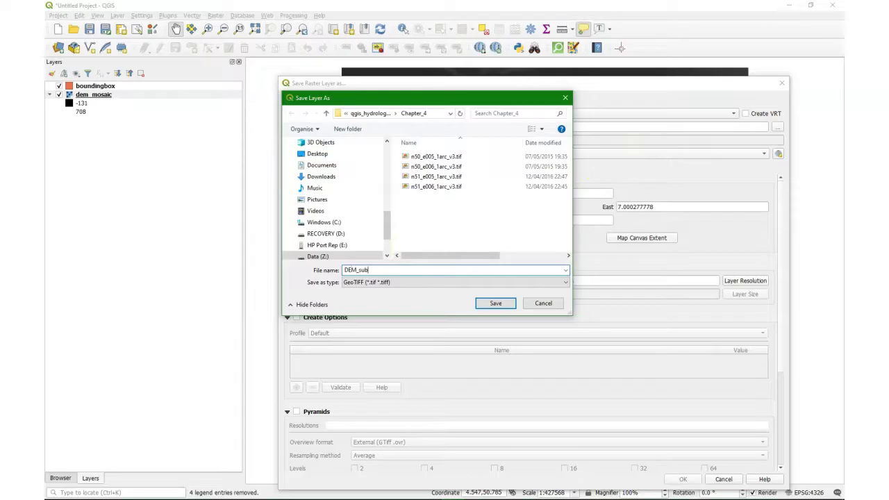
{"action": "type", "text": "set"}
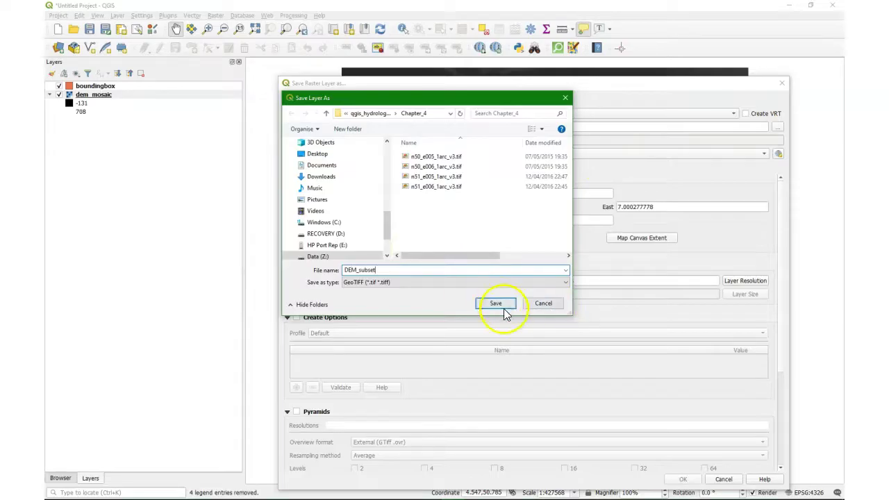
{"action": "left_click", "coordinate": [500, 306]}
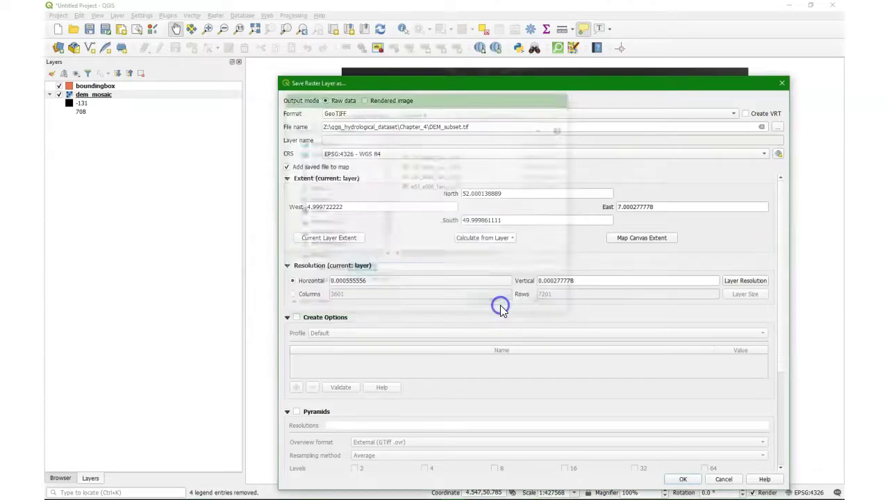
Step: Set the output CRS to WGS 84 / UTM zone 32N after filtering by 326
{"action": "left_click", "coordinate": [777, 153]}
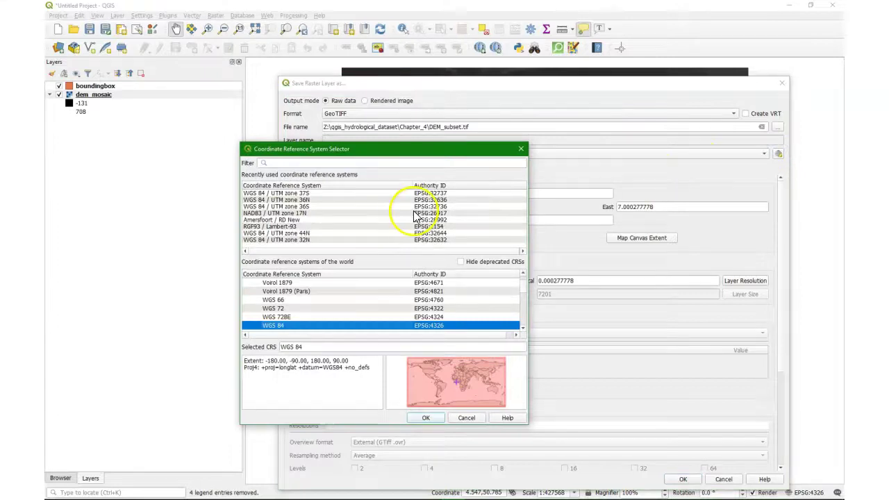
{"action": "left_click", "coordinate": [311, 163]}
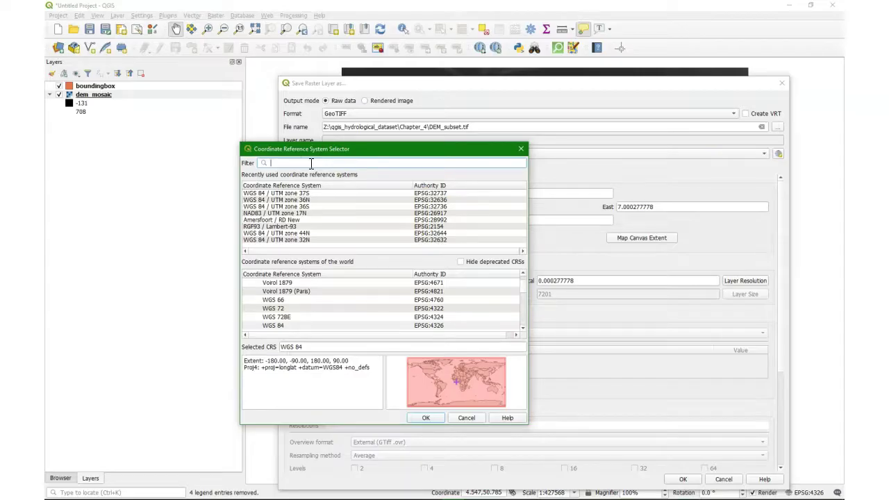
{"action": "type", "text": "326"}
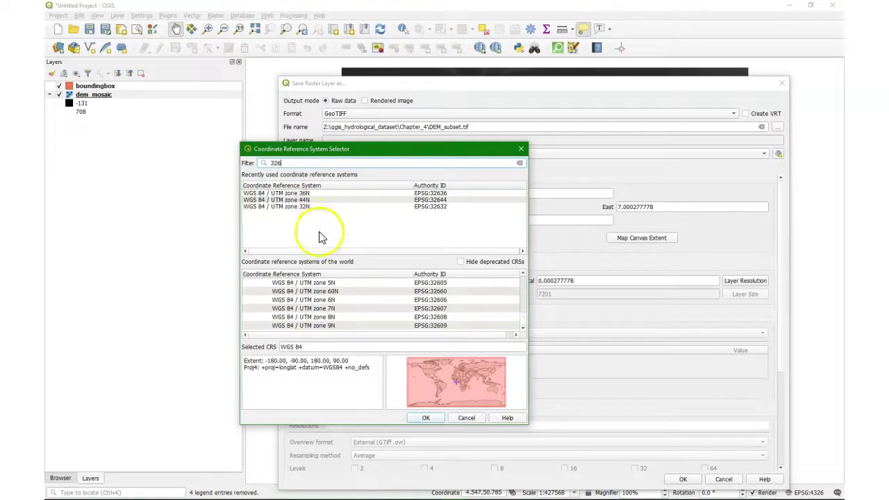
{"action": "left_click", "coordinate": [526, 315]}
{"action": "left_click", "coordinate": [312, 309]}
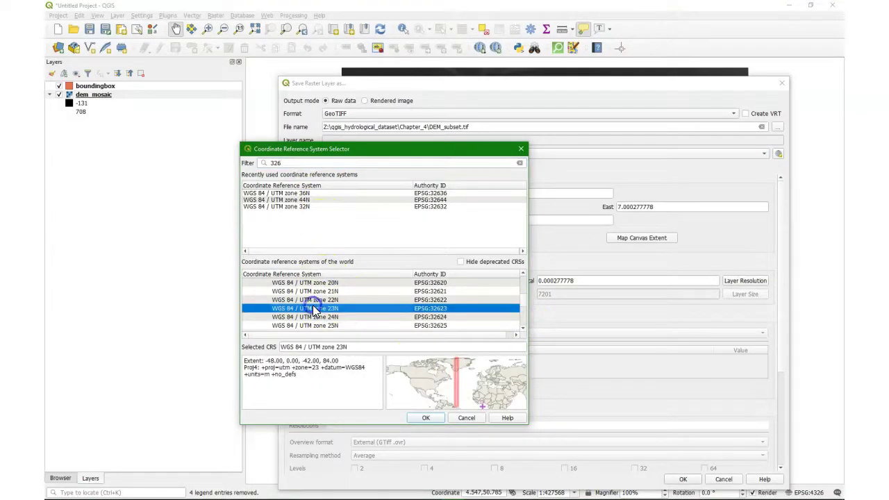
{"action": "left_click", "coordinate": [327, 317]}
{"action": "left_click", "coordinate": [327, 325]}
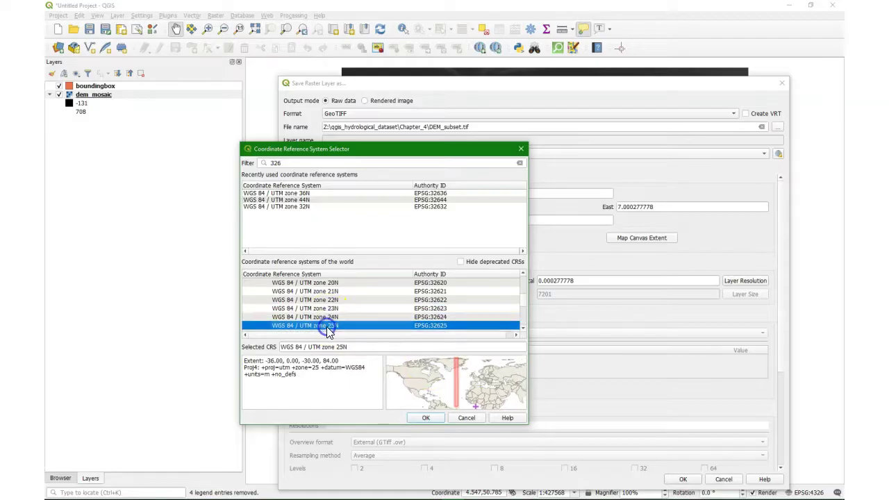
{"action": "scroll", "coordinate": [326, 324], "scroll_direction": "down", "scroll_amount": 1}
{"action": "left_click", "coordinate": [324, 309]}
{"action": "scroll", "coordinate": [324, 325], "scroll_direction": "down", "scroll_amount": 1}
{"action": "left_click", "coordinate": [320, 316]}
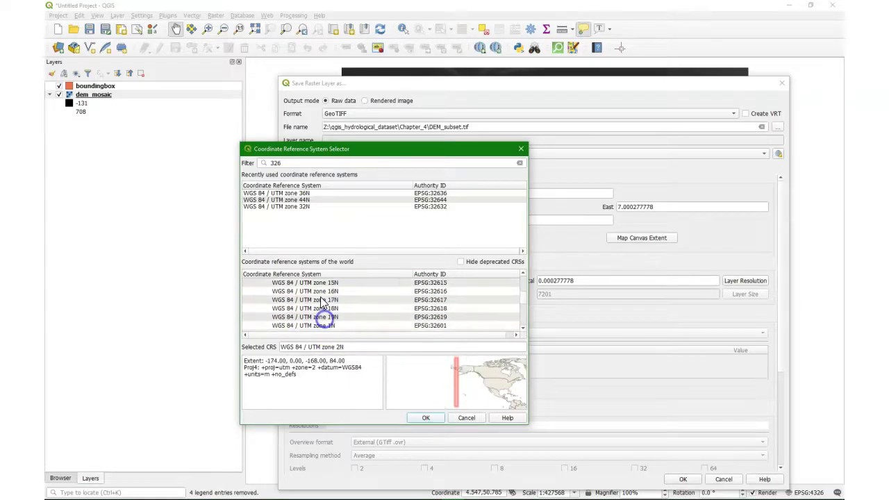
{"action": "scroll", "coordinate": [319, 309], "scroll_direction": "up", "scroll_amount": 7}
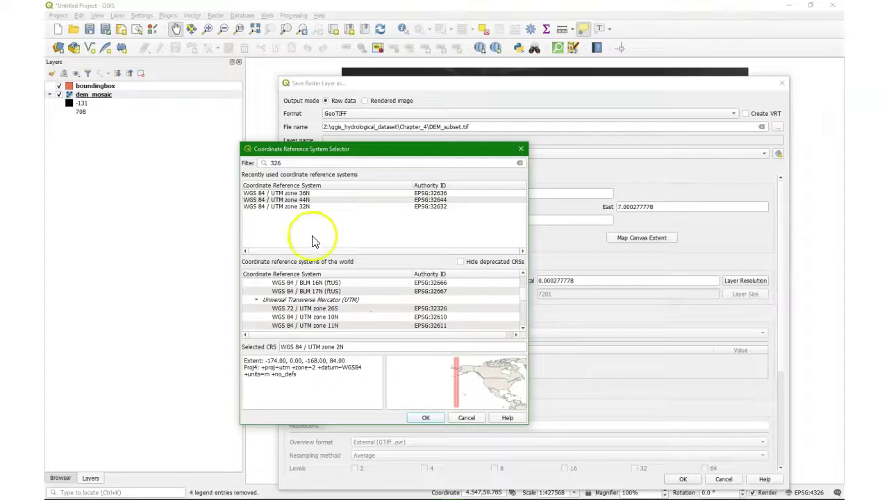
{"action": "left_click", "coordinate": [303, 208]}
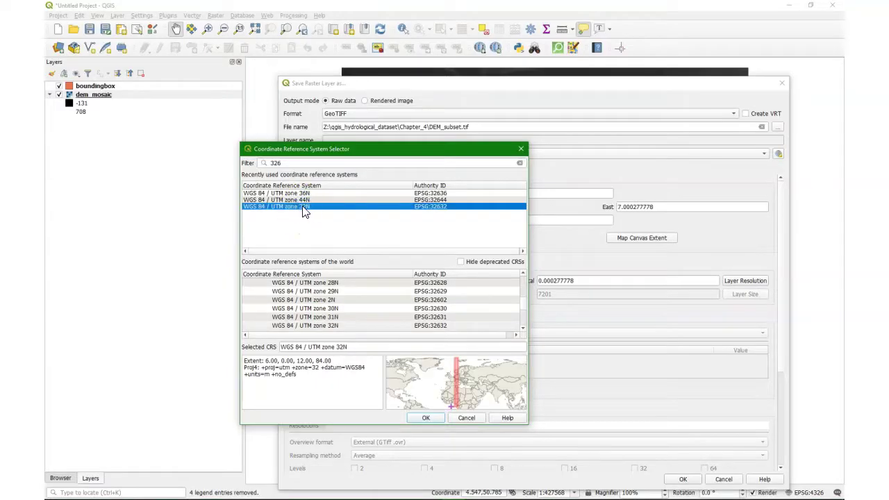
{"action": "left_click", "coordinate": [424, 418]}
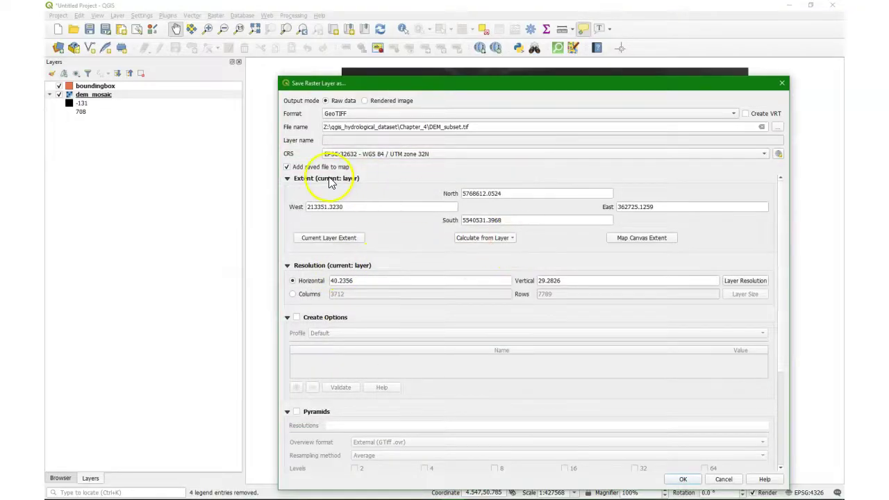
Step: Take the extent from boundingbox and set horizontal and vertical resolution to 30
{"action": "left_click", "coordinate": [513, 239]}
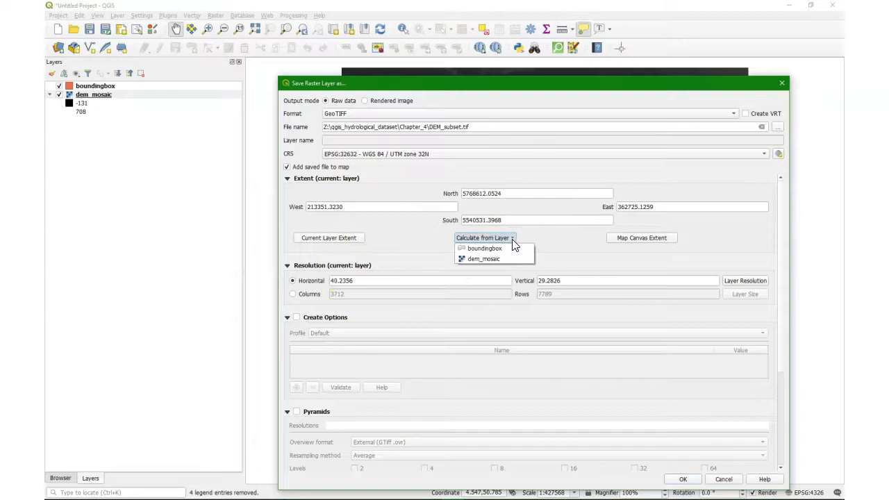
{"action": "left_click", "coordinate": [499, 249]}
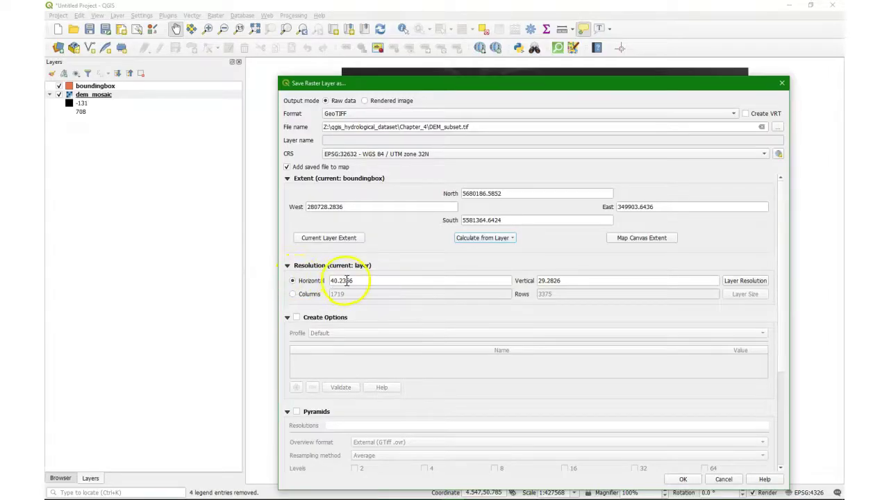
{"action": "left_click_drag", "start_coordinate": [361, 280], "coordinate": [308, 280]}
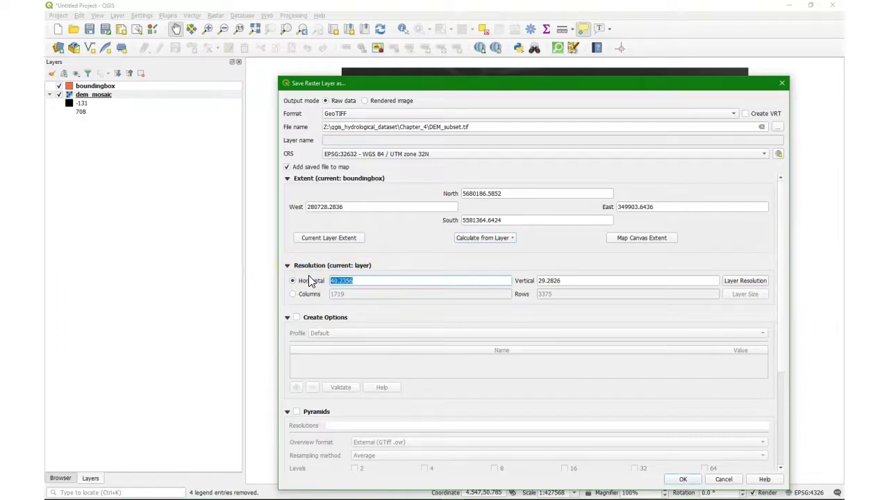
{"action": "type", "text": "30"}
{"action": "left_click_drag", "start_coordinate": [578, 281], "coordinate": [519, 283]}
{"action": "type", "text": "30"}
{"action": "left_click", "coordinate": [525, 316]}
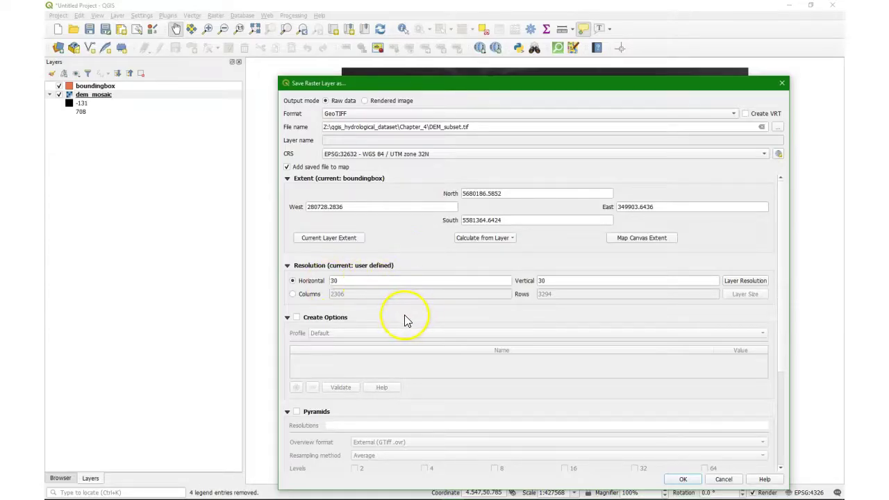
Step: Set the no-data value to -999 and run the DEM_subset export
{"action": "double_click", "coordinate": [337, 391]}
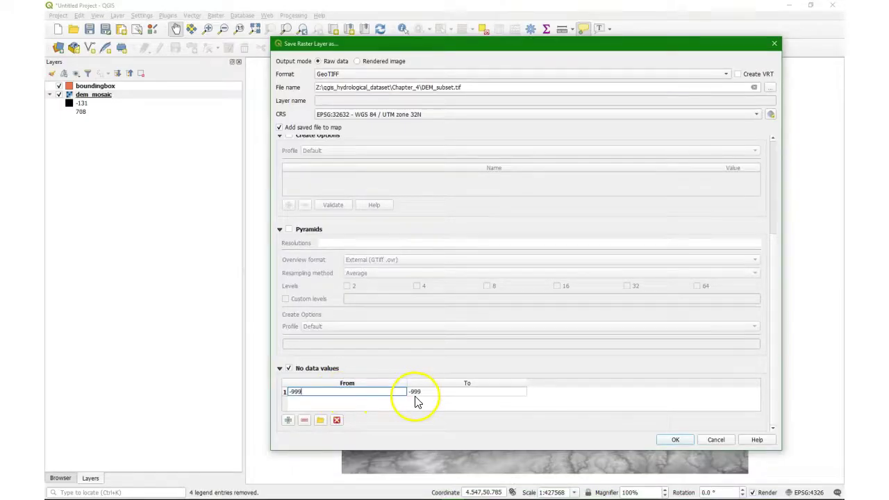
{"action": "scroll", "coordinate": [669, 292], "scroll_direction": "up", "scroll_amount": 3}
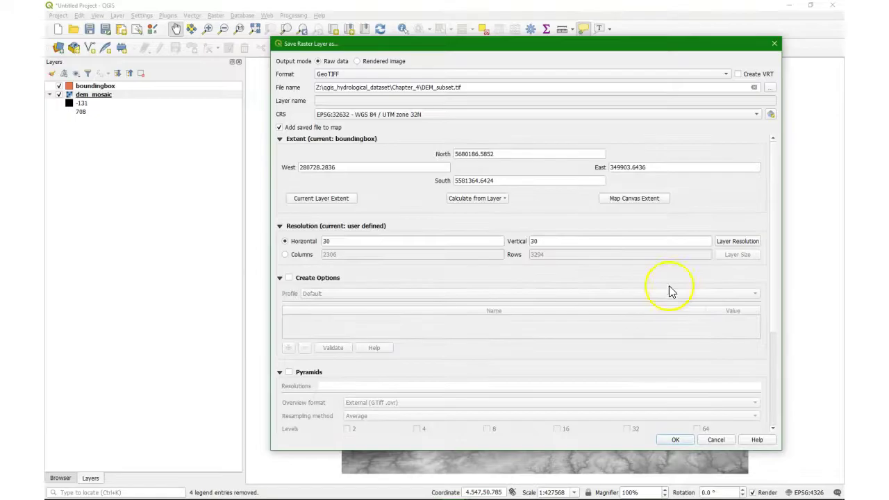
{"action": "left_click", "coordinate": [676, 440]}
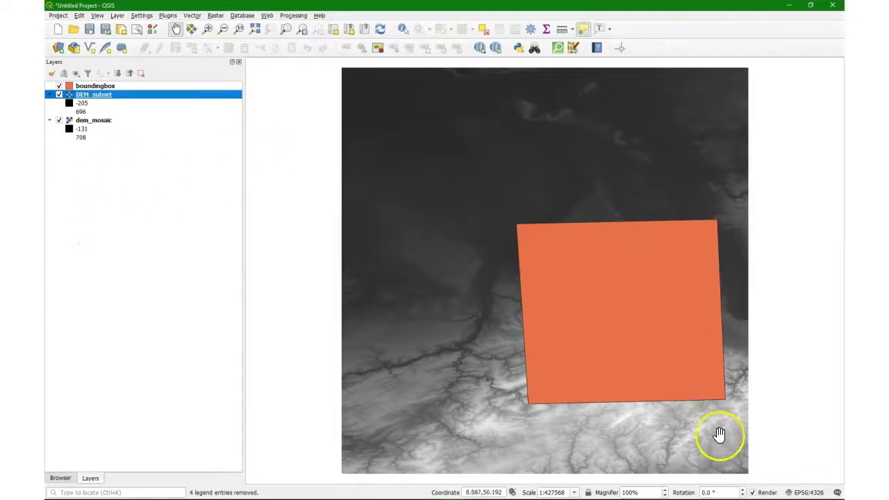
Step: Switch the project CRS from EPSG:4326 to EPSG:32632, WGS 84 / UTM zone 32N
{"action": "left_click", "coordinate": [809, 492]}
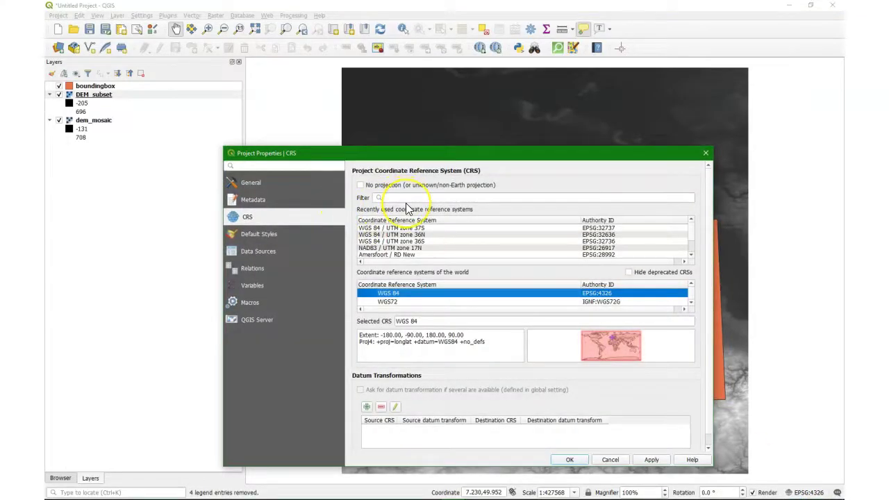
{"action": "left_click", "coordinate": [406, 199]}
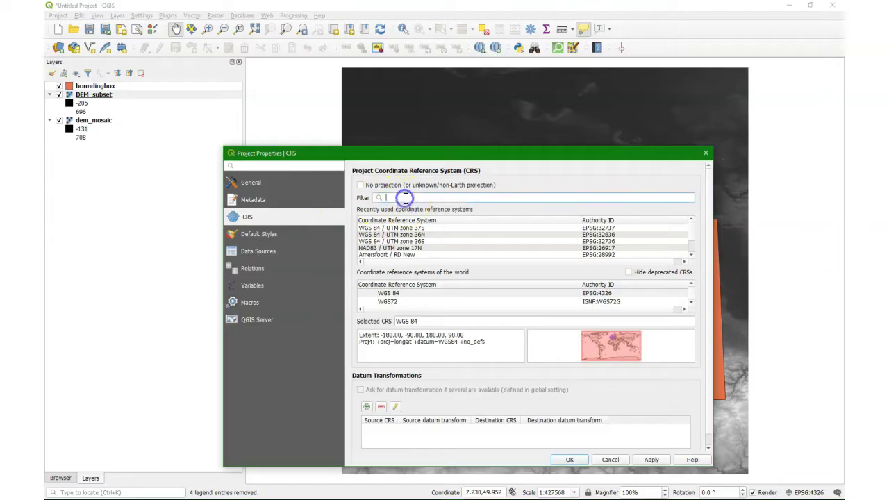
{"action": "type", "text": "32"}
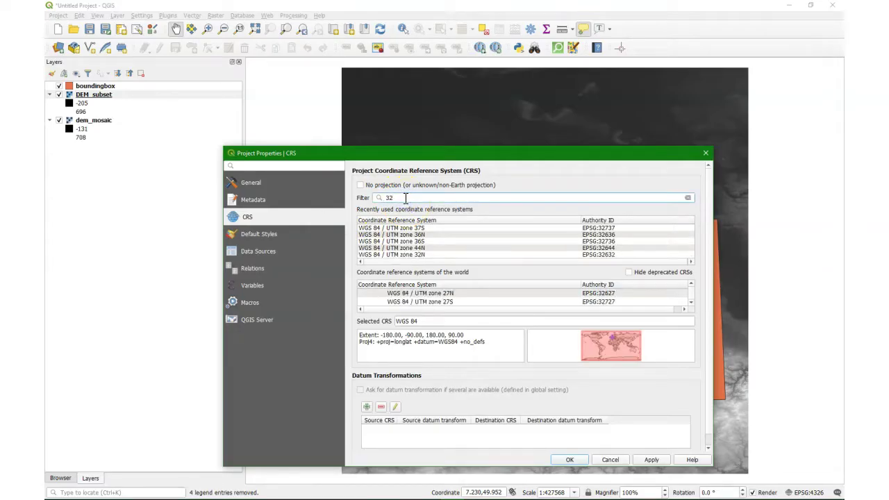
{"action": "type", "text": "6"}
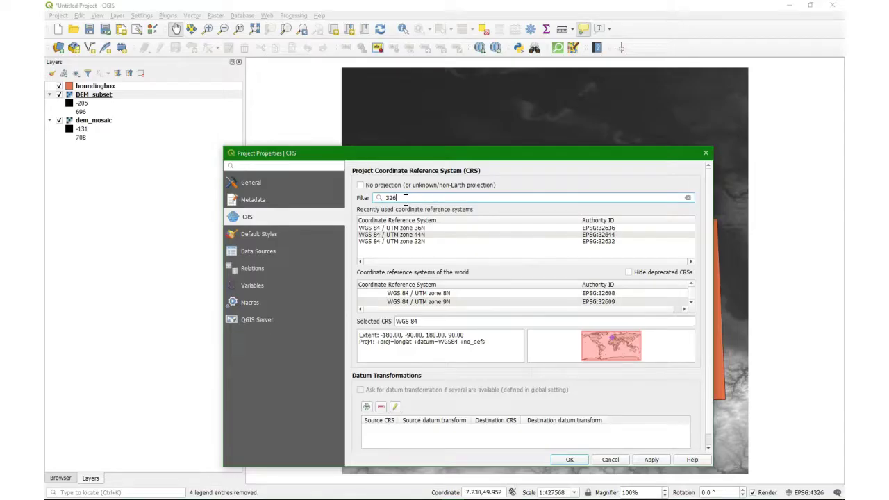
{"action": "type", "text": "32"}
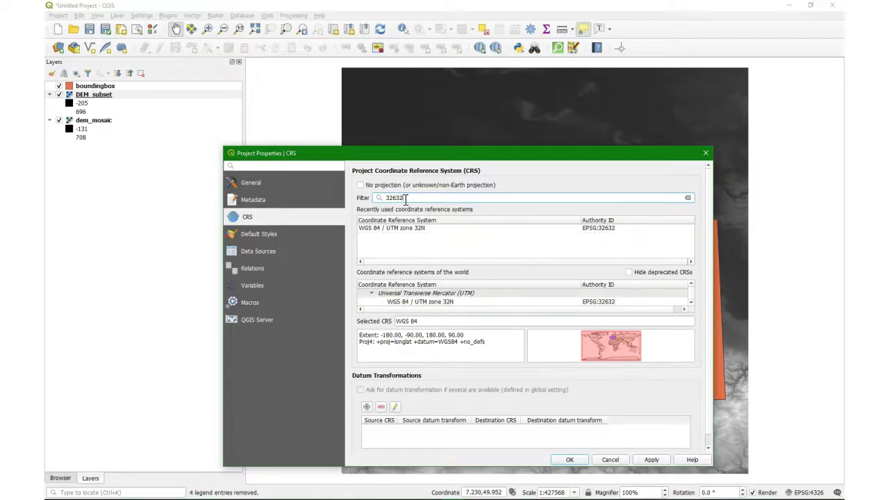
{"action": "left_click", "coordinate": [448, 303]}
{"action": "left_click", "coordinate": [566, 459]}
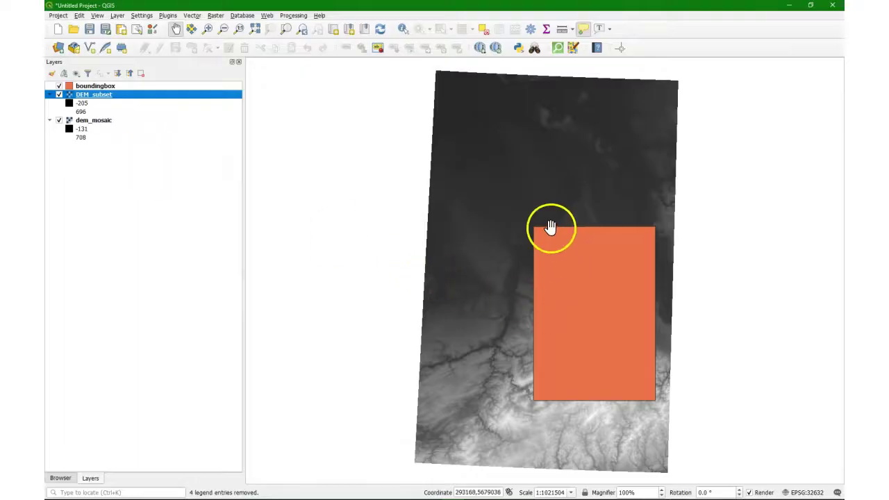
Step: Hide dem_mosaic and boundingbox, and zoom the map to DEM_subset
{"action": "left_click", "coordinate": [59, 120]}
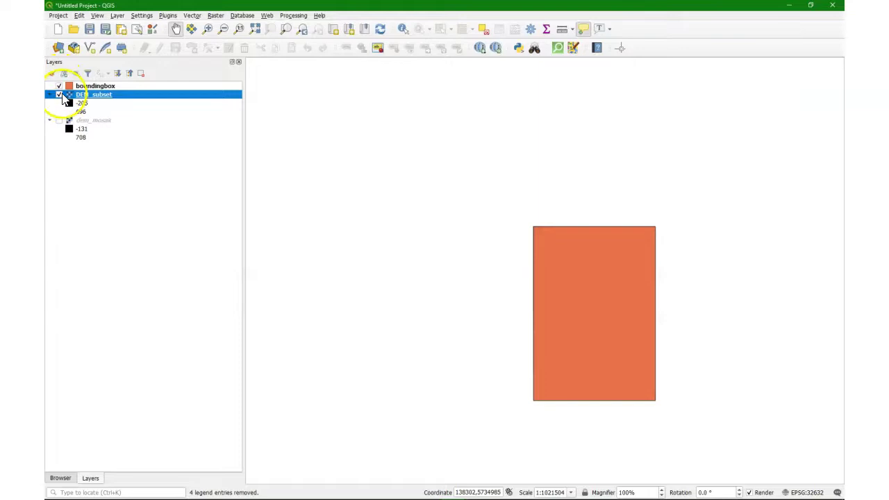
{"action": "left_click", "coordinate": [59, 85]}
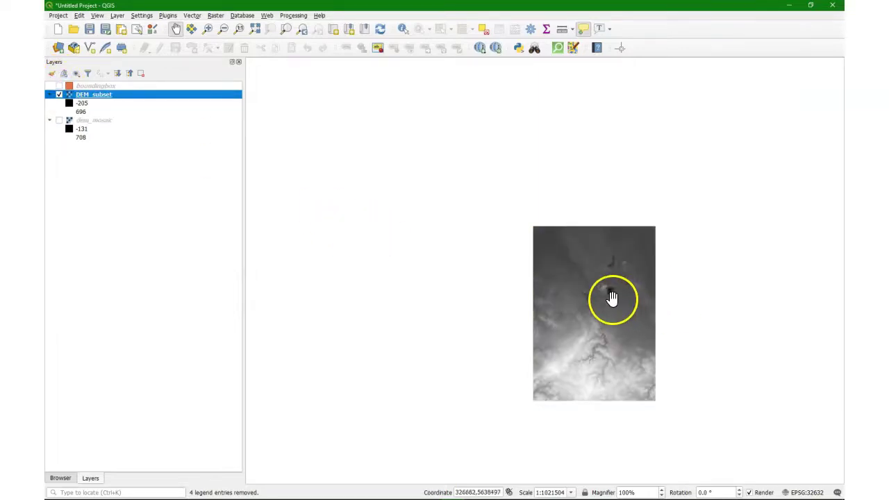
{"action": "key", "text": "ctrl+shift+l"}
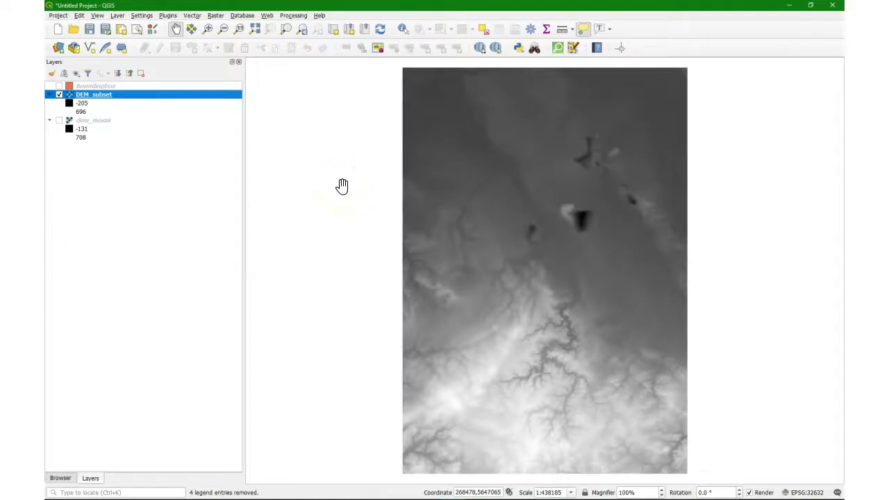
{"action": "left_click", "coordinate": [317, 99]}
Step: Open the Processing Toolbox and expand the GRASS Raster algorithms
{"action": "left_click", "coordinate": [293, 15]}
{"action": "left_click", "coordinate": [297, 28]}
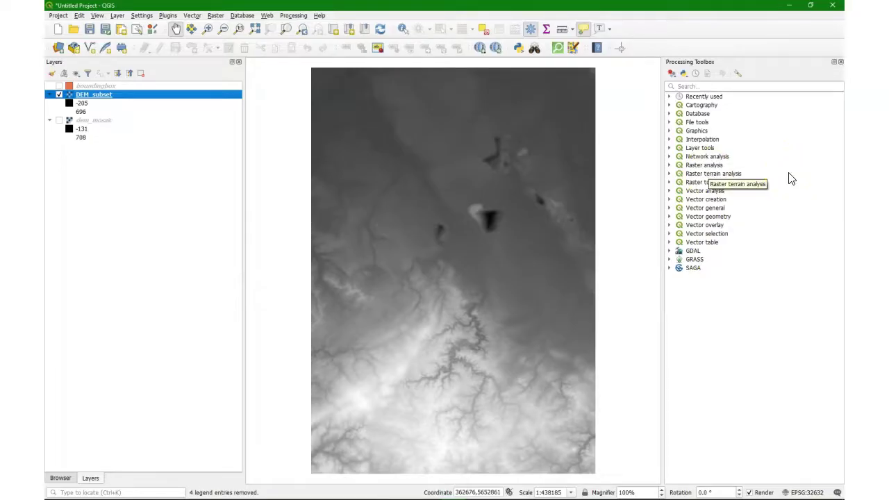
{"action": "left_click", "coordinate": [669, 258]}
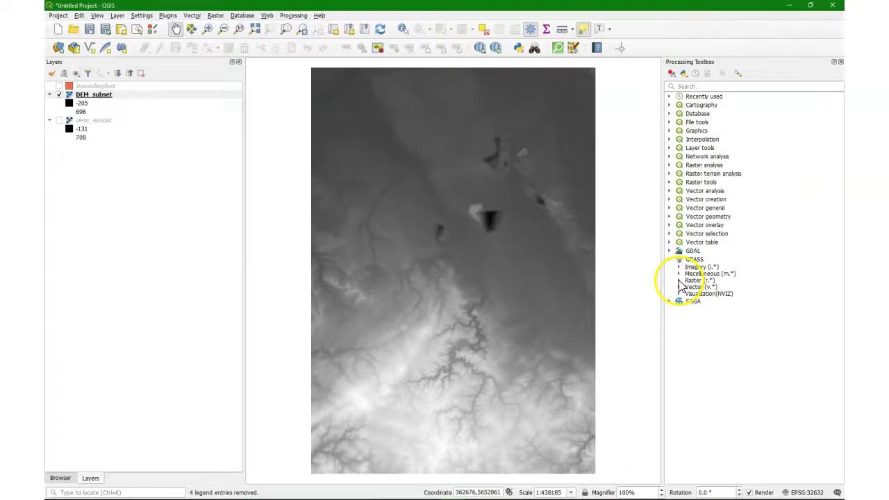
{"action": "left_click", "coordinate": [678, 281]}
{"action": "scroll", "coordinate": [690, 353], "scroll_direction": "down", "scroll_amount": 5}
{"action": "scroll", "coordinate": [690, 353], "scroll_direction": "up", "scroll_amount": 5}
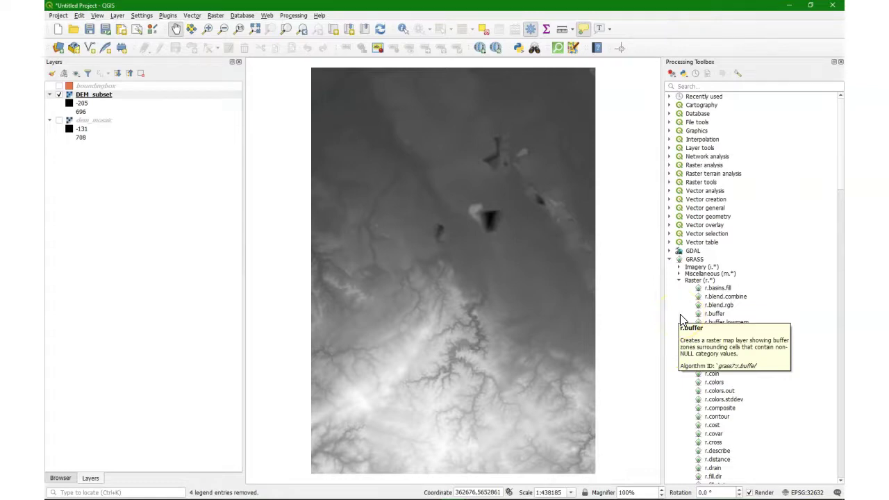
{"action": "scroll", "coordinate": [807, 302], "scroll_direction": "down", "scroll_amount": 3}
Step: Remove the dem_mosaic layer from the project and open the r.fill.dir tool
{"action": "left_click", "coordinate": [88, 122]}
{"action": "right_click", "coordinate": [90, 126]}
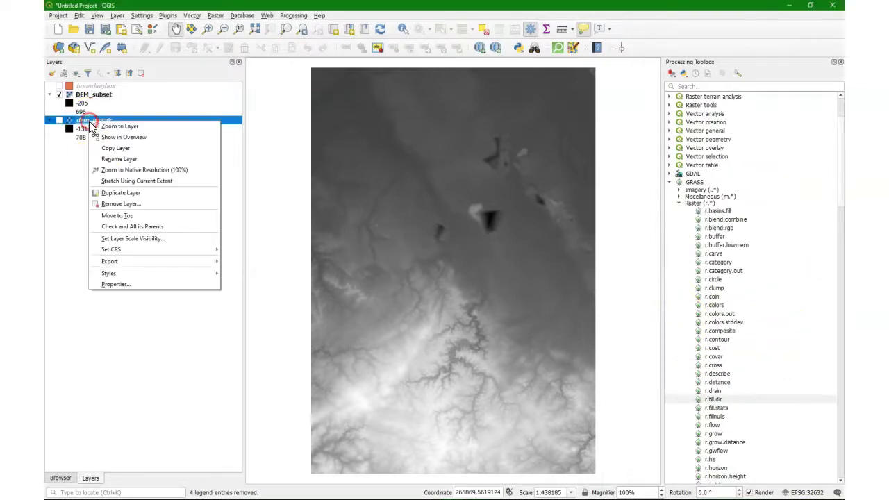
{"action": "left_click", "coordinate": [121, 203]}
{"action": "left_click", "coordinate": [422, 265]}
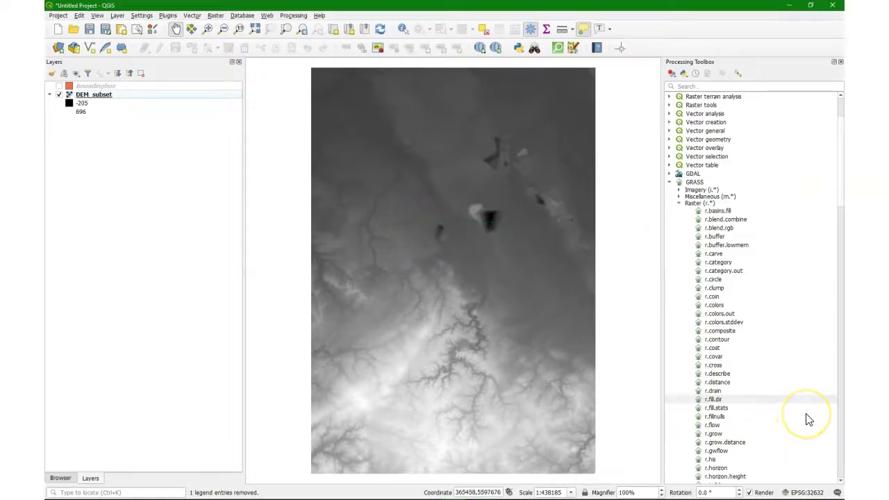
{"action": "left_click", "coordinate": [715, 401]}
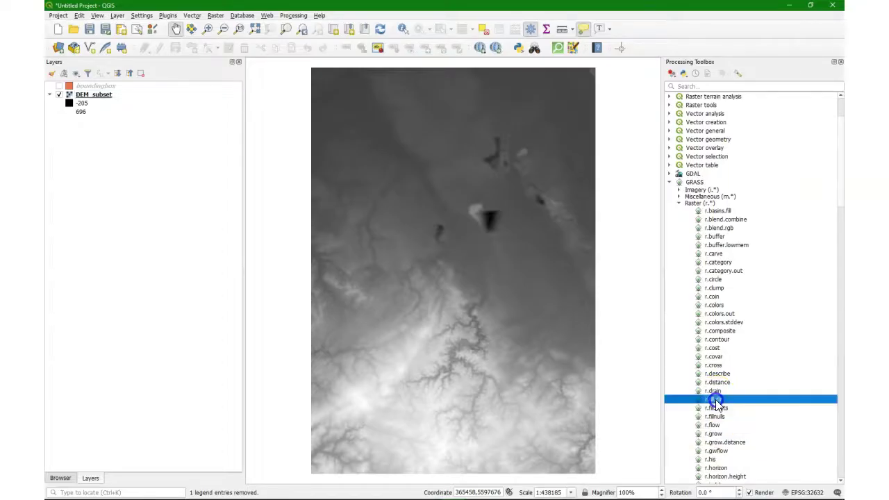
{"action": "double_click", "coordinate": [715, 400]}
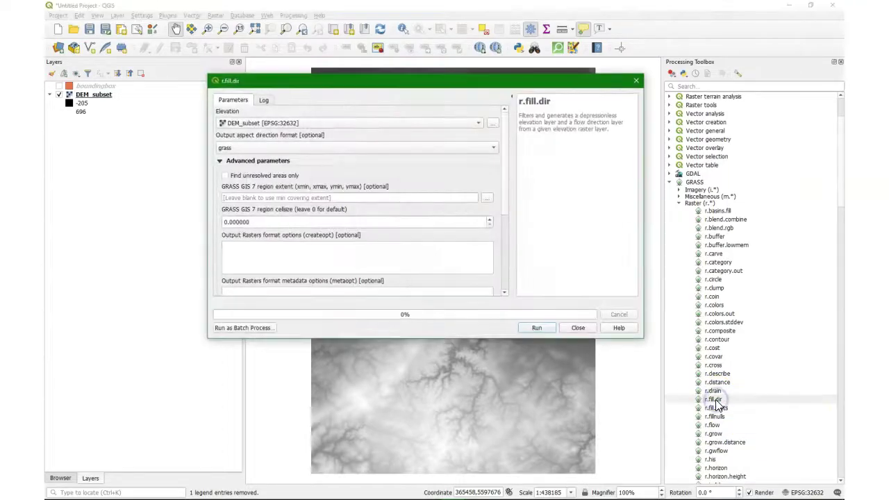
Step: Keep DEM_subset as elevation and stop loading the flow direction and problem areas outputs
{"action": "left_click", "coordinate": [229, 122]}
{"action": "left_click", "coordinate": [227, 119]}
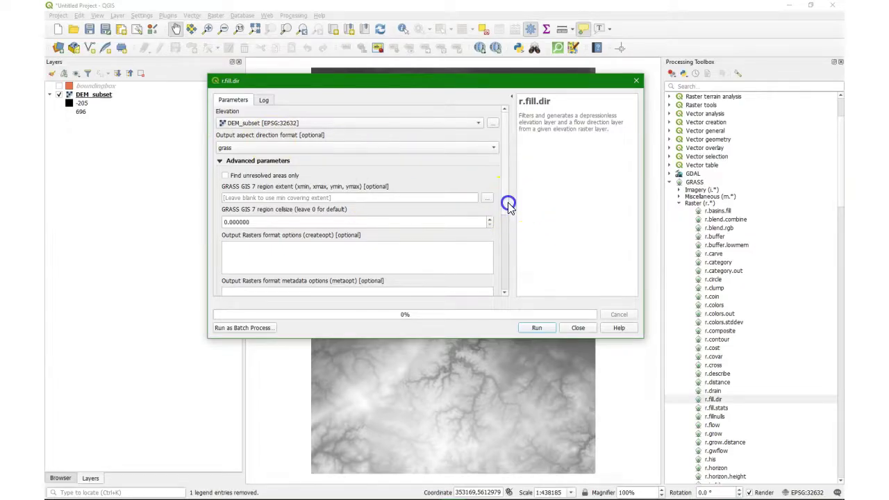
{"action": "left_click_drag", "start_coordinate": [508, 202], "coordinate": [509, 291]}
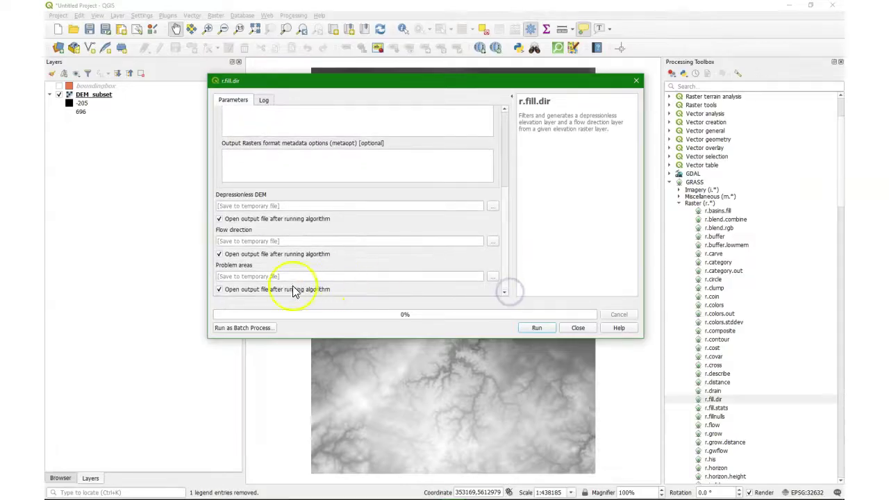
{"action": "left_click", "coordinate": [220, 292]}
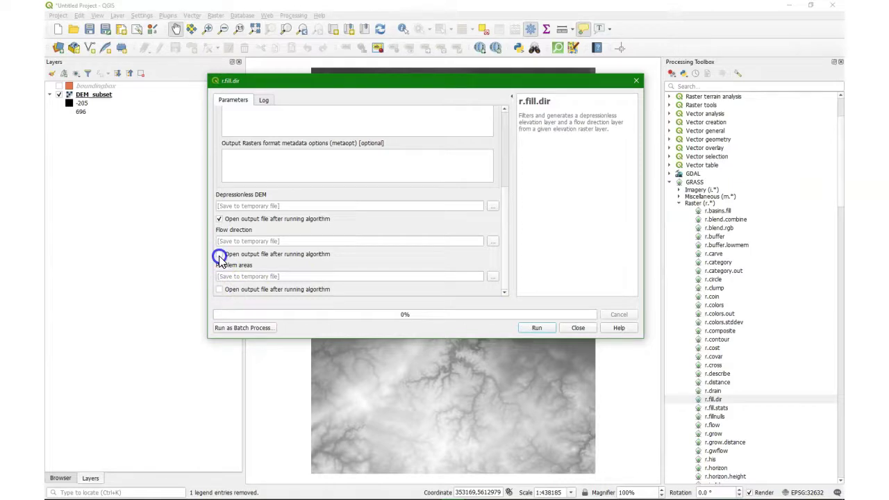
Step: Save the depressionless DEM as DEM_filled.tif in TIF format and run r.fill.dir
{"action": "left_click", "coordinate": [494, 209]}
{"action": "left_click", "coordinate": [520, 223]}
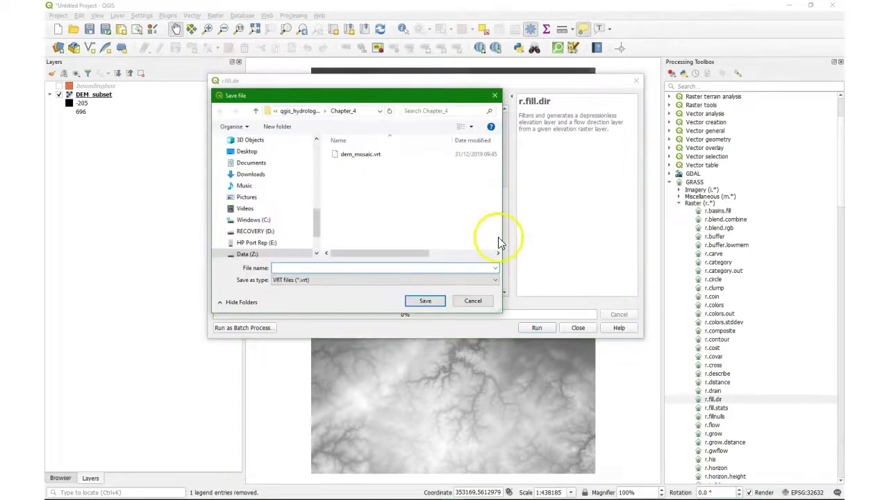
{"action": "left_click", "coordinate": [398, 280]}
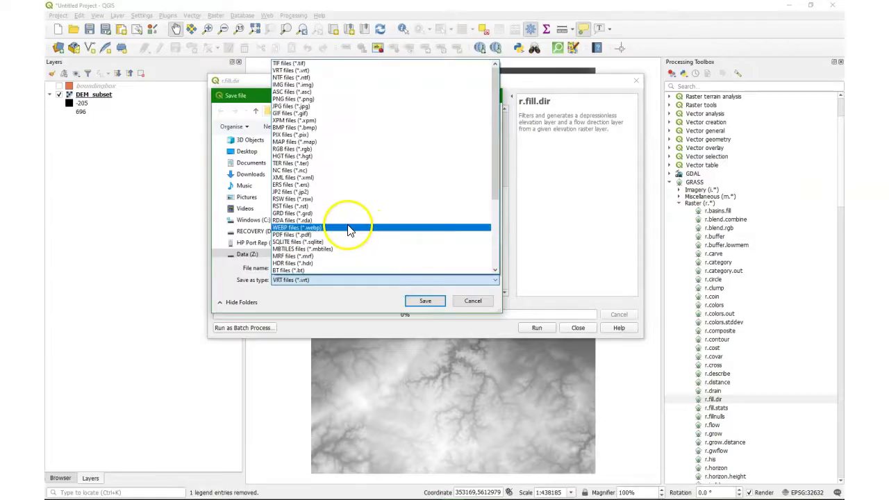
{"action": "left_click", "coordinate": [311, 64]}
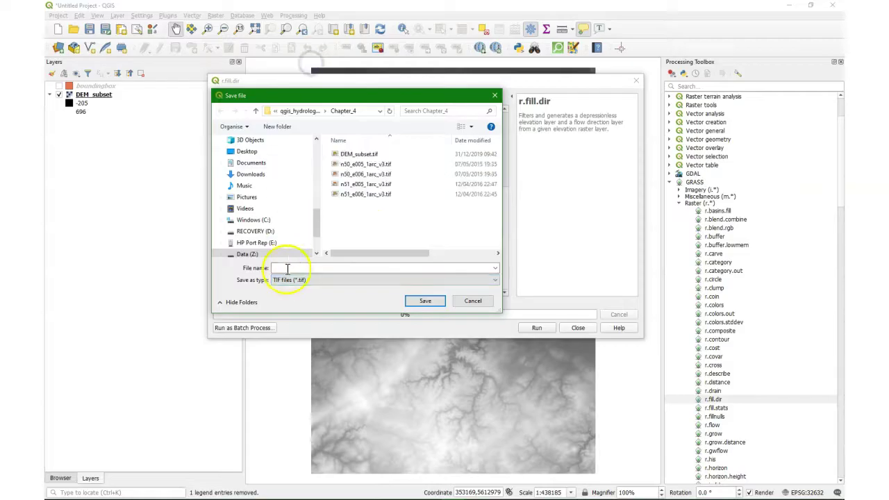
{"action": "left_click", "coordinate": [288, 268]}
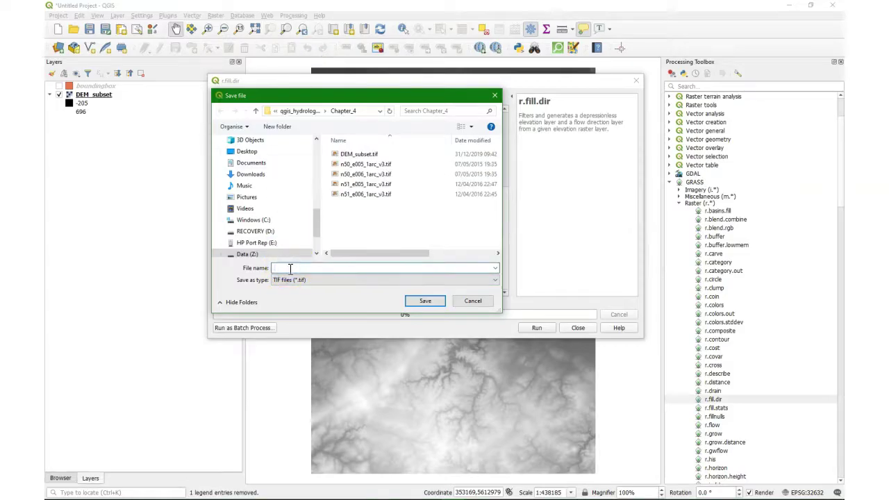
{"action": "type", "text": "DEM_"}
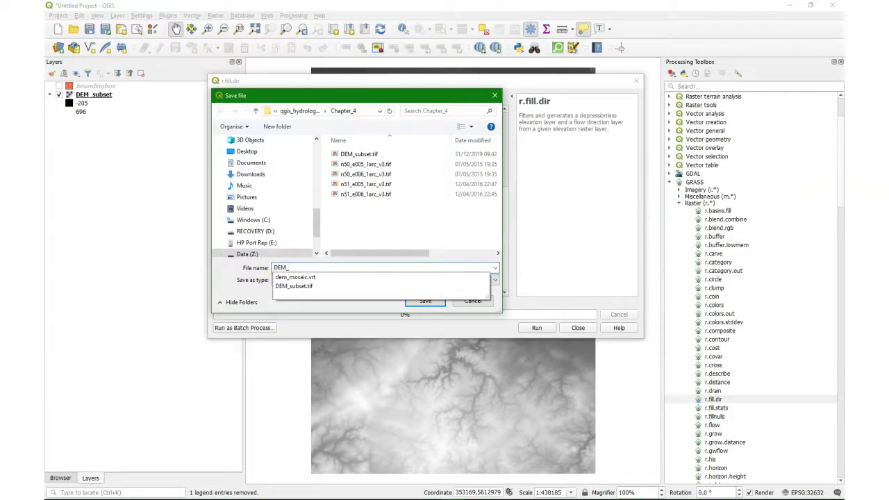
{"action": "type", "text": "filled"}
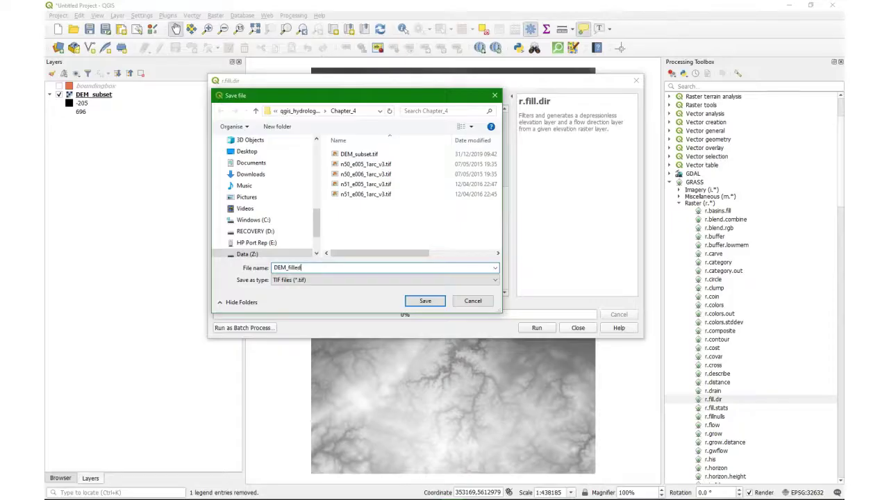
{"action": "left_click", "coordinate": [426, 301]}
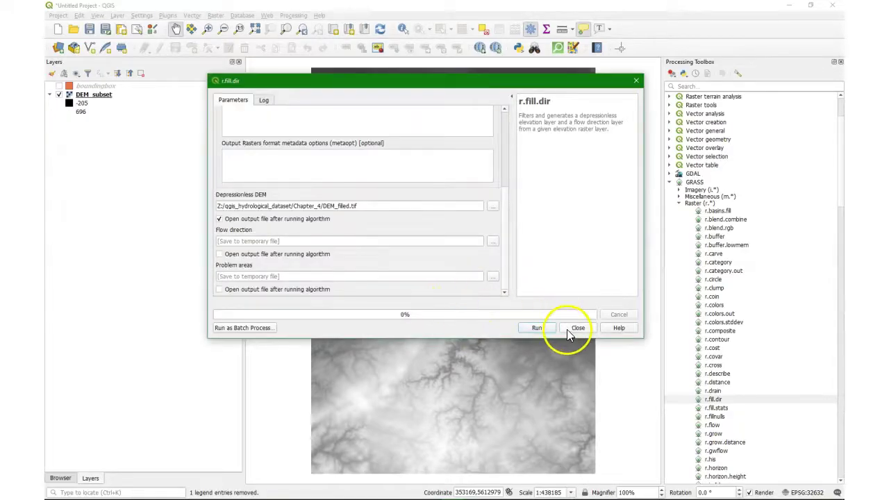
{"action": "left_click", "coordinate": [545, 326]}
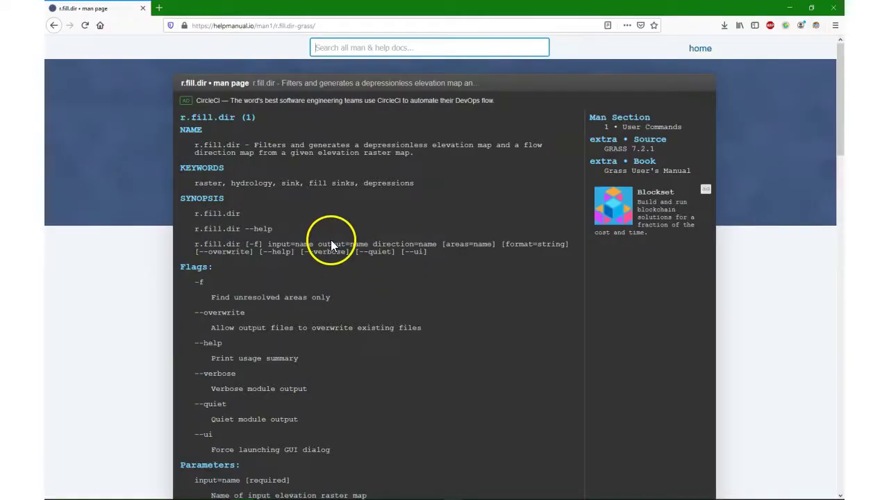
Step: Scroll through the r.fill.dir man page's Parameters, Description and Notes sections
{"action": "scroll", "coordinate": [327, 271], "scroll_direction": "down", "scroll_amount": 1}
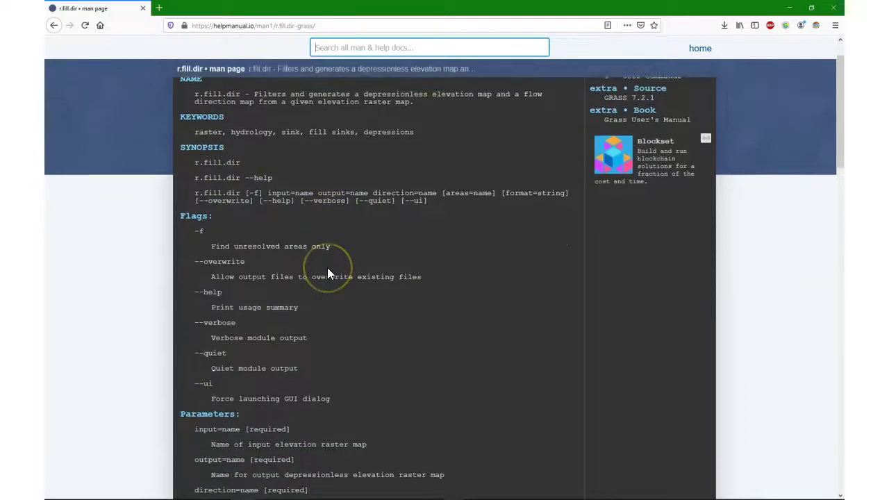
{"action": "scroll", "coordinate": [328, 272], "scroll_direction": "down", "scroll_amount": 4}
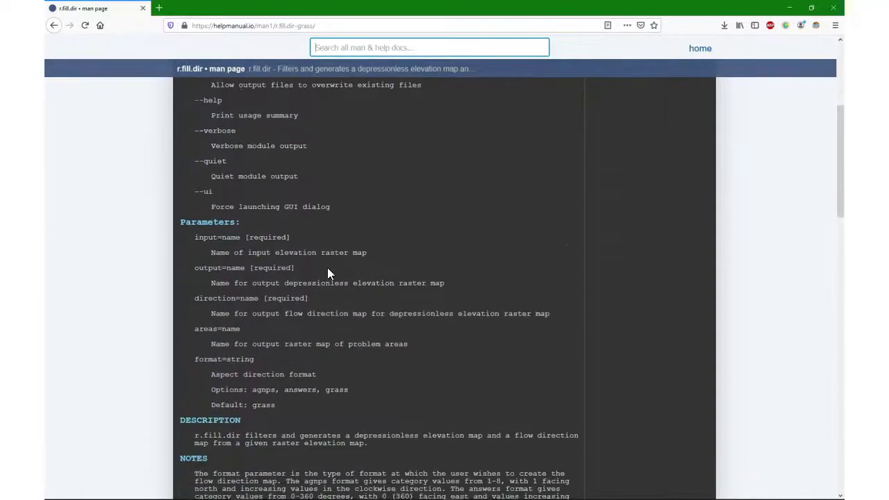
{"action": "scroll", "coordinate": [329, 272], "scroll_direction": "down", "scroll_amount": 6}
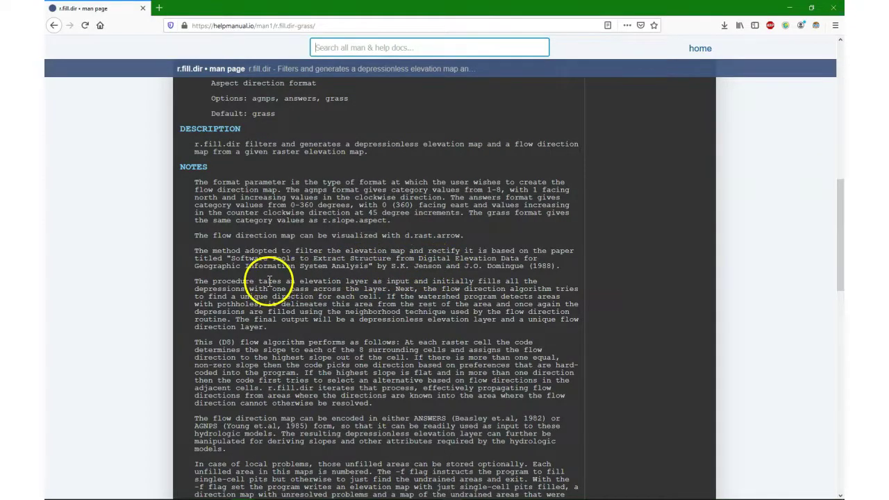
{"action": "scroll", "coordinate": [269, 281], "scroll_direction": "down", "scroll_amount": 3}
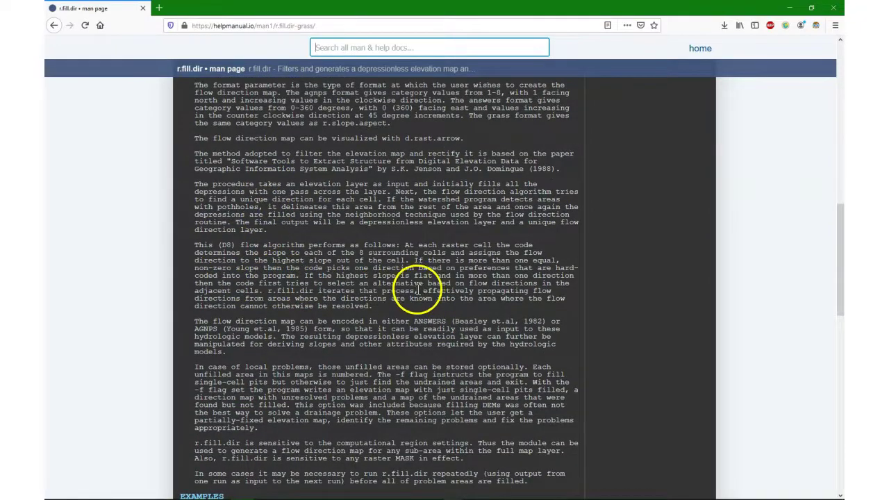
{"action": "scroll", "coordinate": [416, 292], "scroll_direction": "down", "scroll_amount": 2}
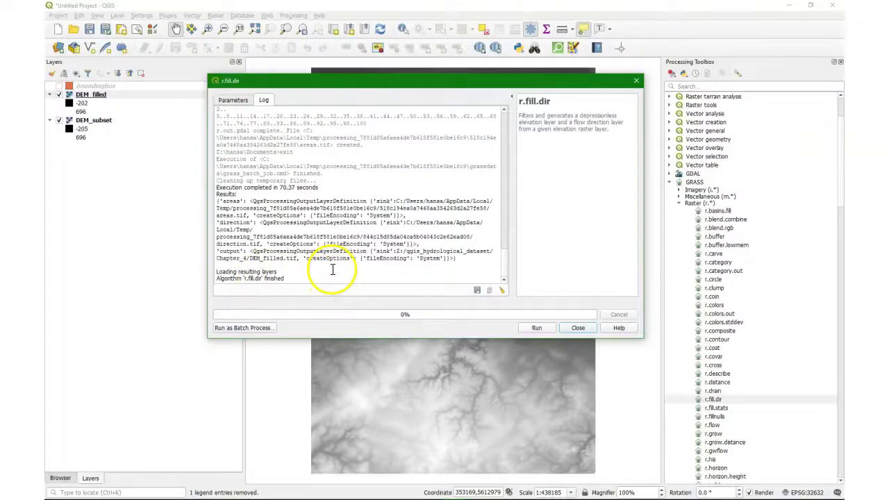
Step: Close the finished r.fill.dir run, keeping DEM_filled above DEM_subset, and scroll the GRASS raster tools
{"action": "left_click", "coordinate": [576, 328]}
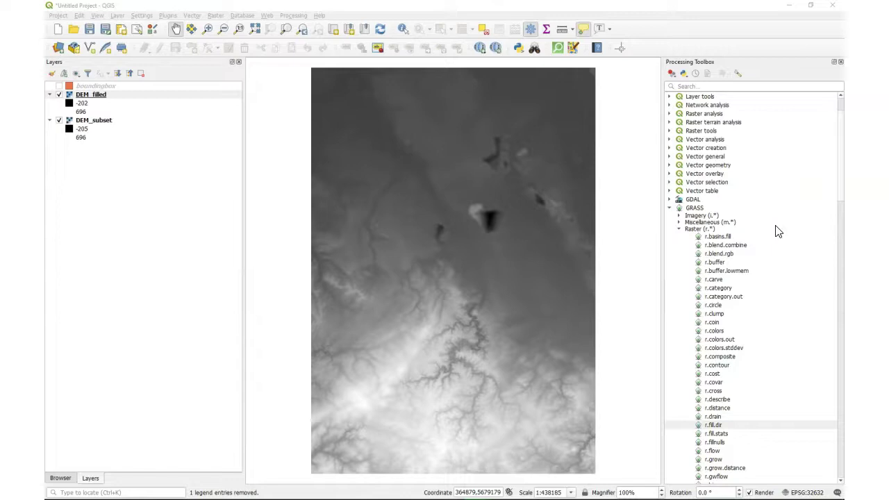
{"action": "left_click", "coordinate": [719, 242]}
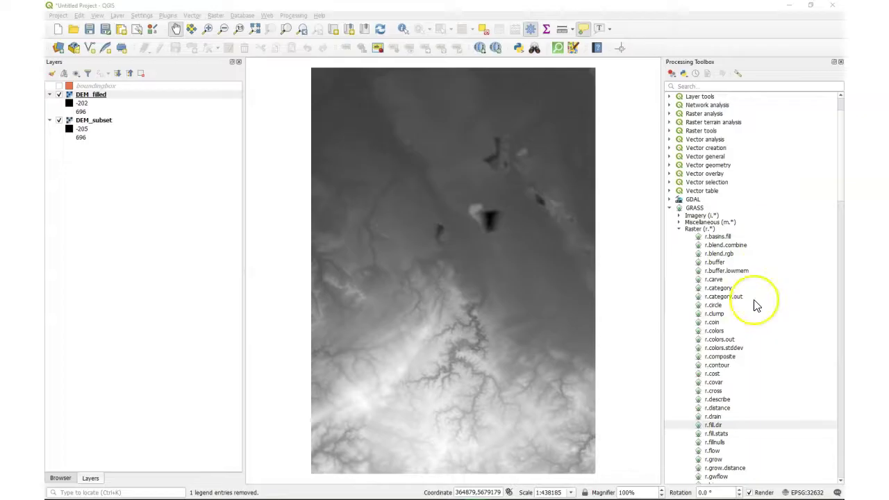
{"action": "scroll", "coordinate": [757, 306], "scroll_direction": "down", "scroll_amount": 20}
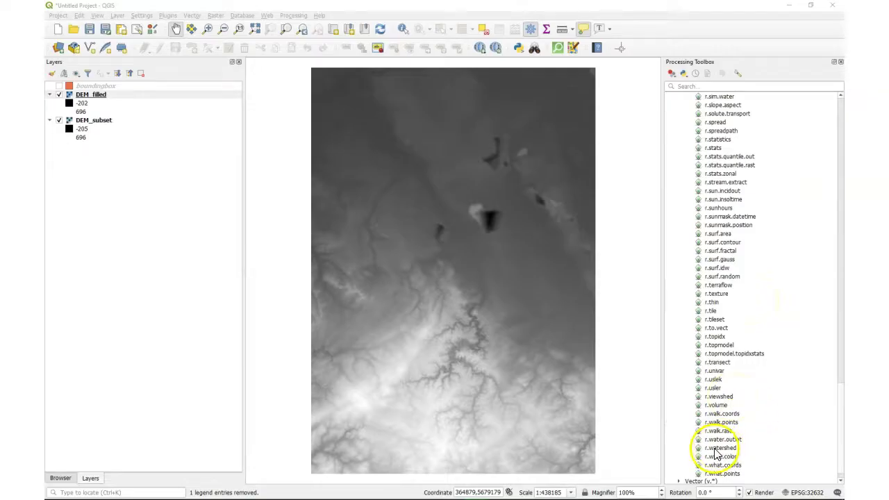
Step: Remove the DEM_subset layer from the project
{"action": "right_click", "coordinate": [92, 120]}
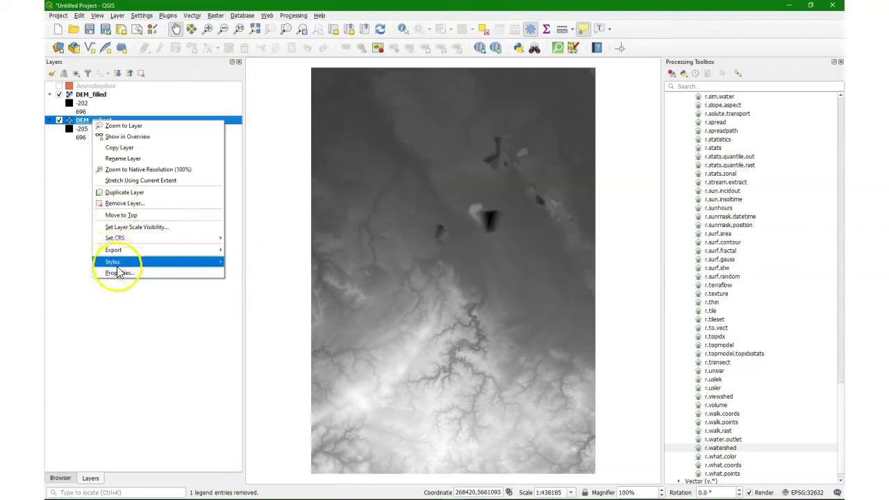
{"action": "left_click", "coordinate": [128, 204]}
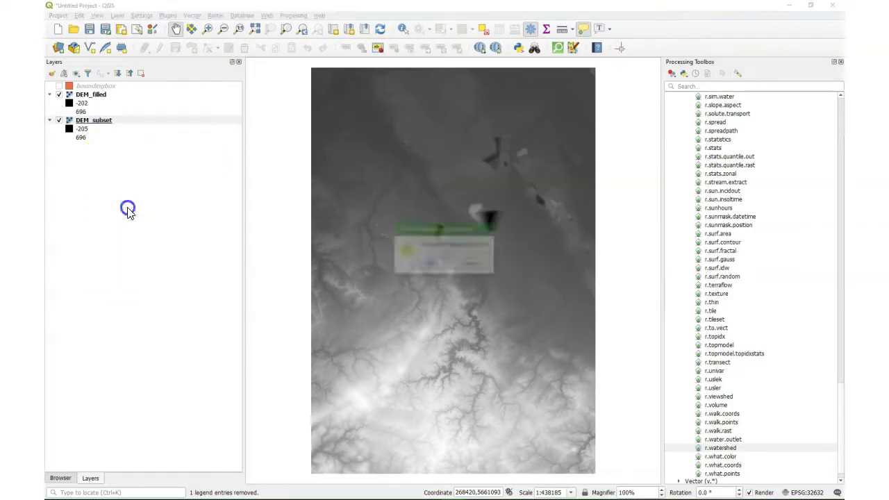
{"action": "left_click", "coordinate": [430, 265]}
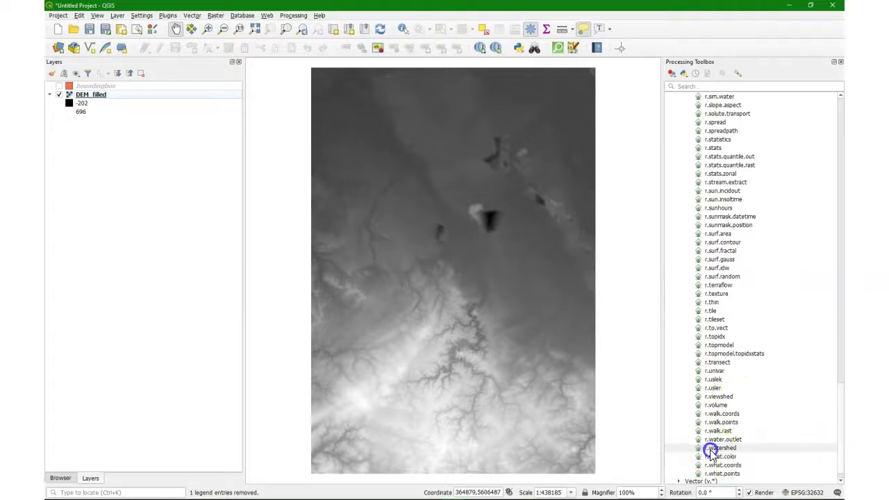
Step: Open r.watershed and set the minimum exterior watershed basin size to 500
{"action": "double_click", "coordinate": [714, 448]}
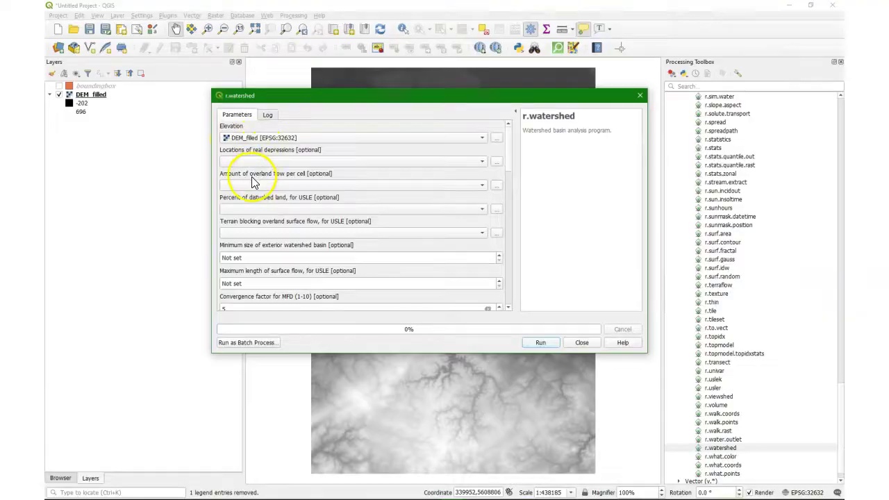
{"action": "scroll", "coordinate": [254, 179], "scroll_direction": "down", "scroll_amount": 2}
{"action": "left_click", "coordinate": [224, 208]}
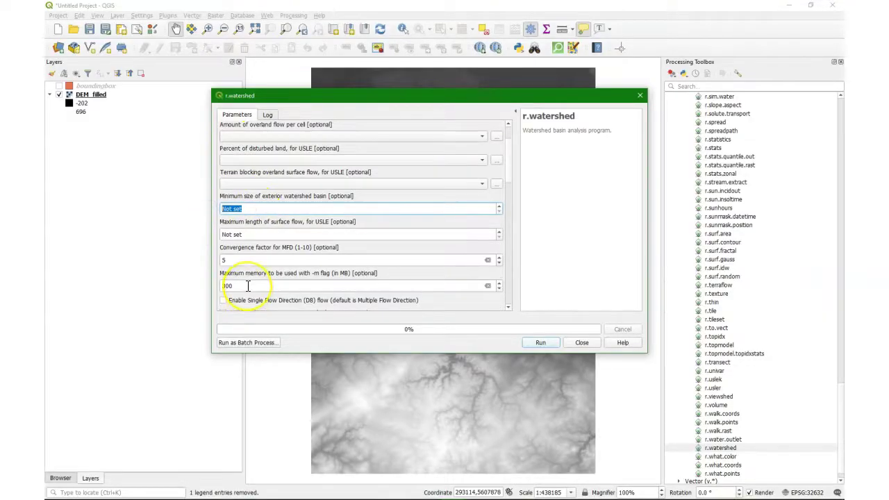
{"action": "type", "text": "500"}
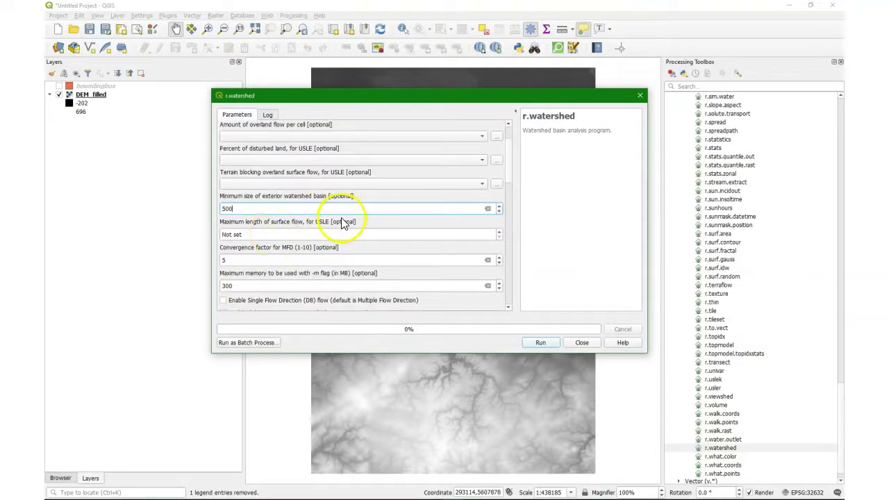
Step: Read the threshold notes in the r.watershed manual, then return to the QGIS dialog
{"action": "left_click", "coordinate": [243, 488]}
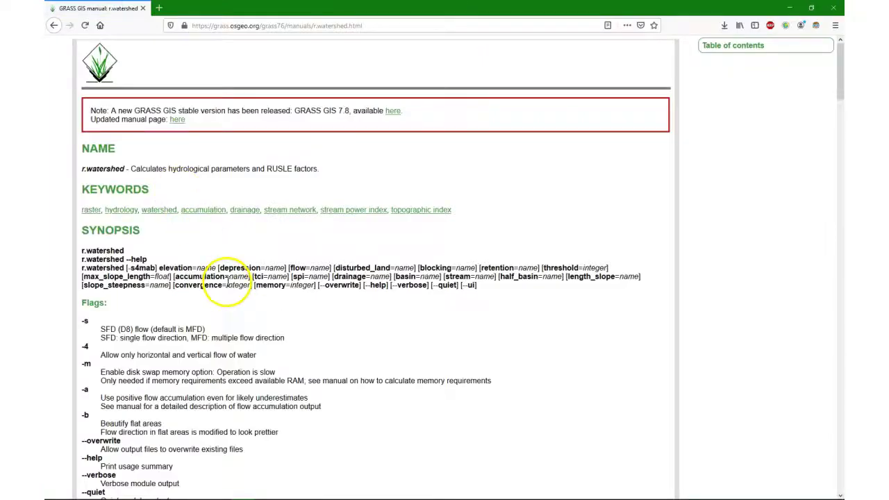
{"action": "scroll", "coordinate": [227, 287], "scroll_direction": "down", "scroll_amount": 4}
{"action": "scroll", "coordinate": [228, 288], "scroll_direction": "down", "scroll_amount": 20}
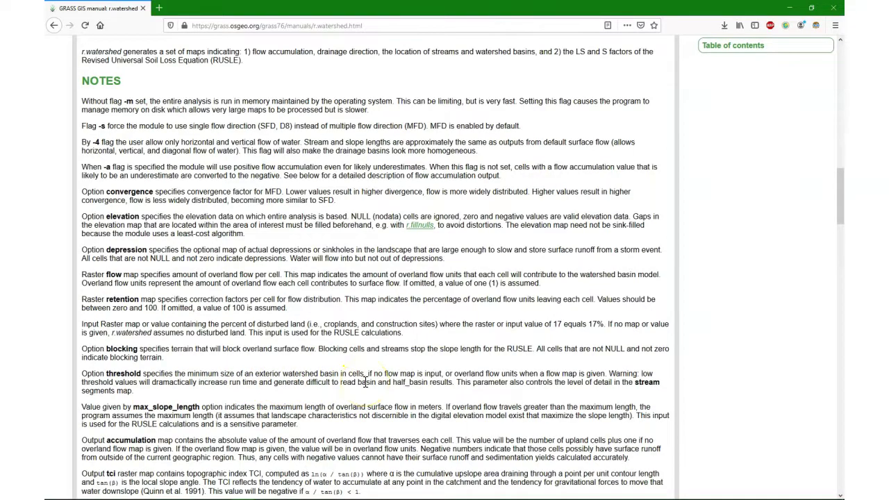
{"action": "key", "text": "alt+Tab"}
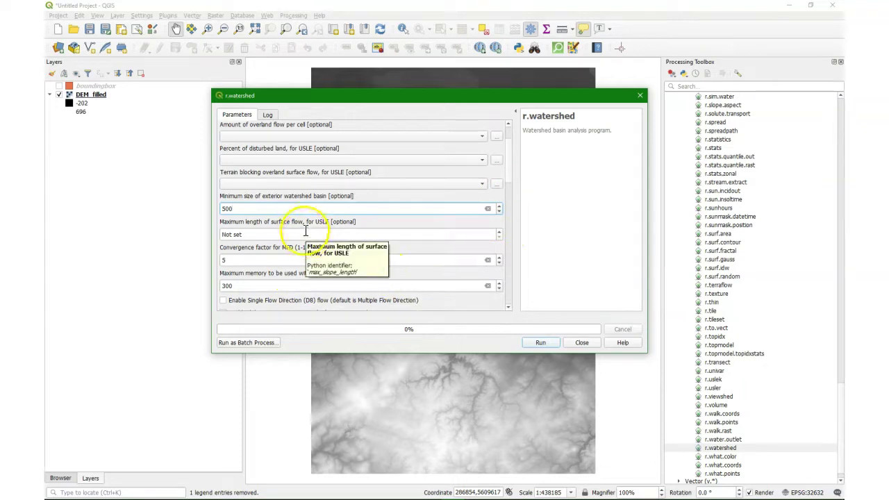
Step: Tick 'Enable Single Flow Direction (D8) flow' in the r.watershed parameters
{"action": "scroll", "coordinate": [239, 167], "scroll_direction": "down", "scroll_amount": 3}
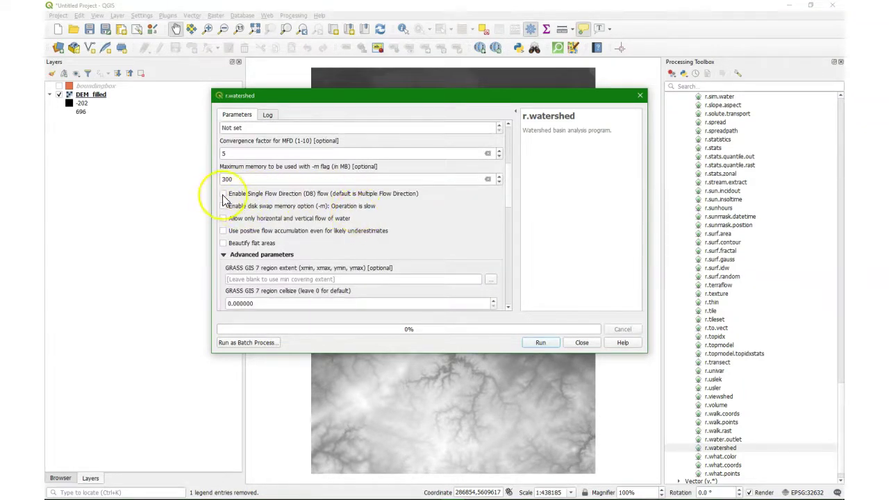
{"action": "left_click", "coordinate": [223, 194]}
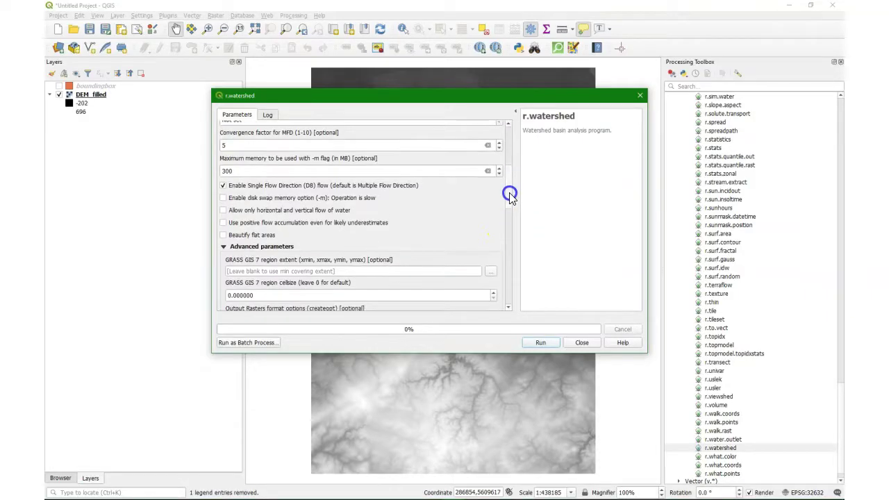
{"action": "left_click_drag", "start_coordinate": [509, 195], "coordinate": [510, 196]}
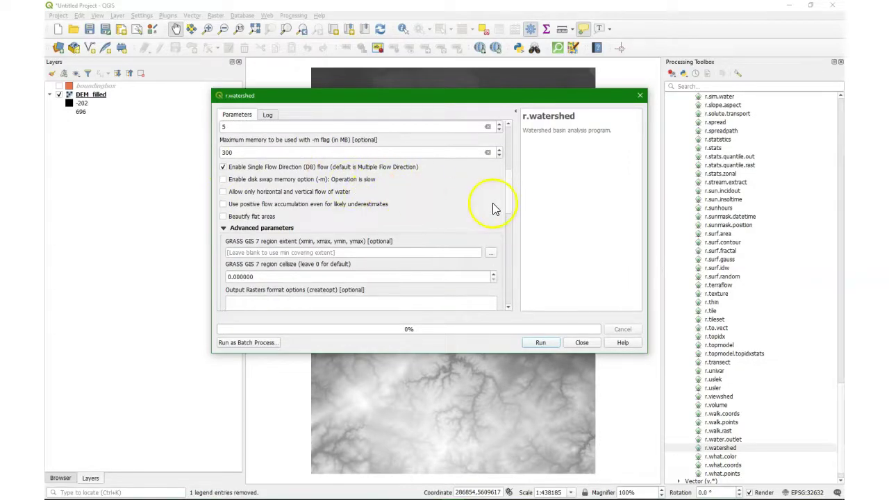
{"action": "left_click_drag", "start_coordinate": [510, 182], "coordinate": [501, 238]}
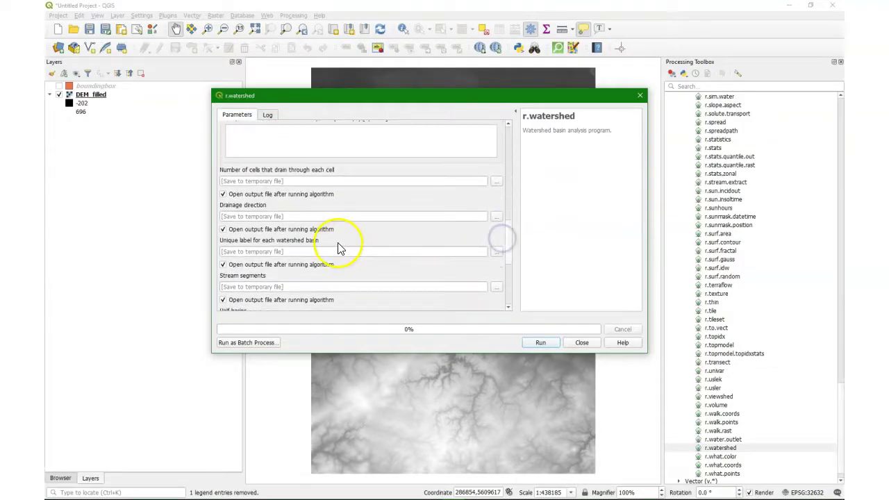
Step: Save the flow accumulation output to a file as accumulation.tif
{"action": "left_click", "coordinate": [496, 181]}
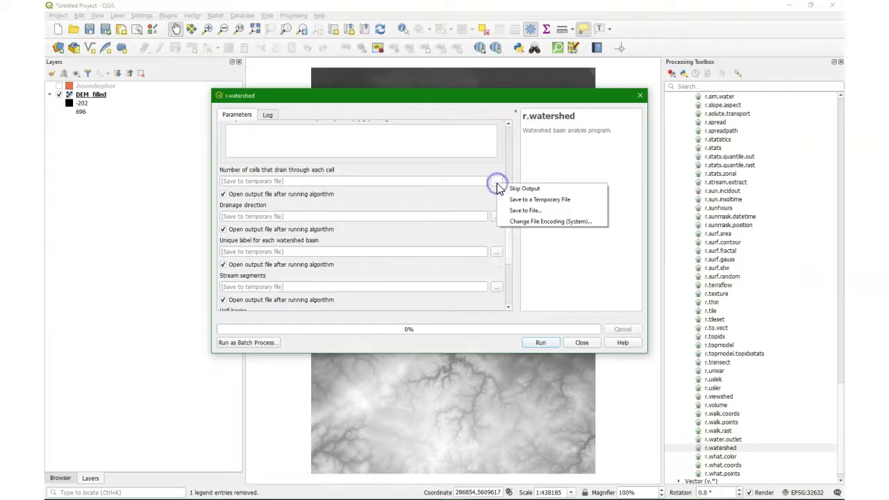
{"action": "left_click", "coordinate": [531, 211]}
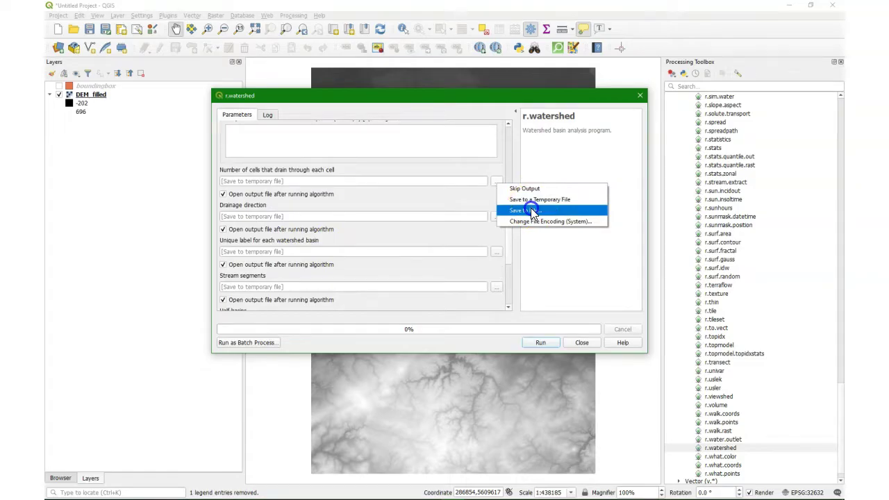
{"action": "left_click", "coordinate": [370, 281]}
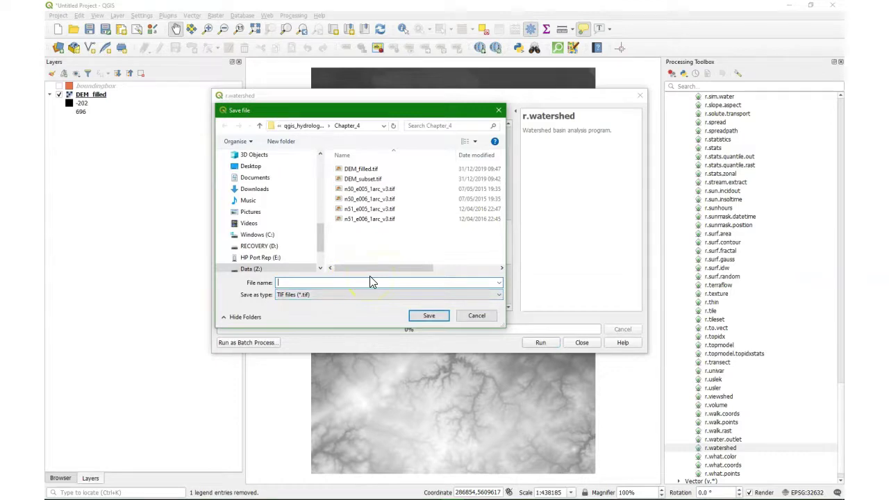
{"action": "type", "text": "accumulation"}
{"action": "left_click", "coordinate": [426, 317]}
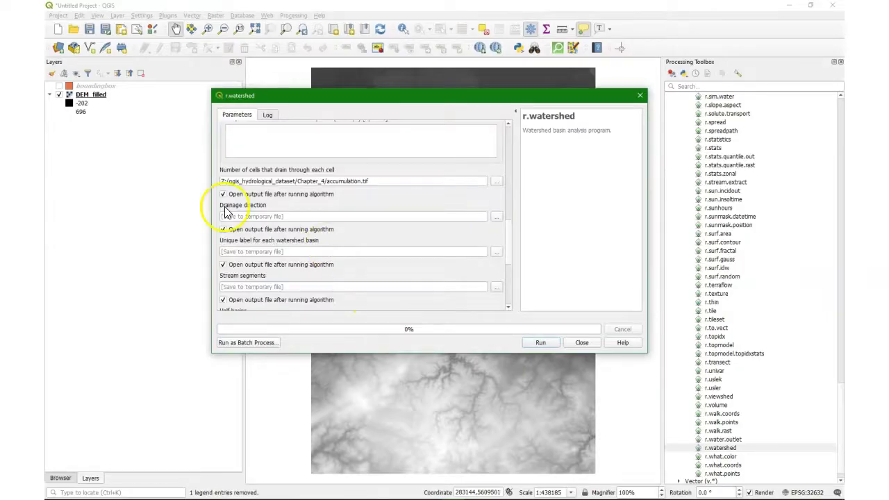
{"action": "left_click", "coordinate": [226, 218]}
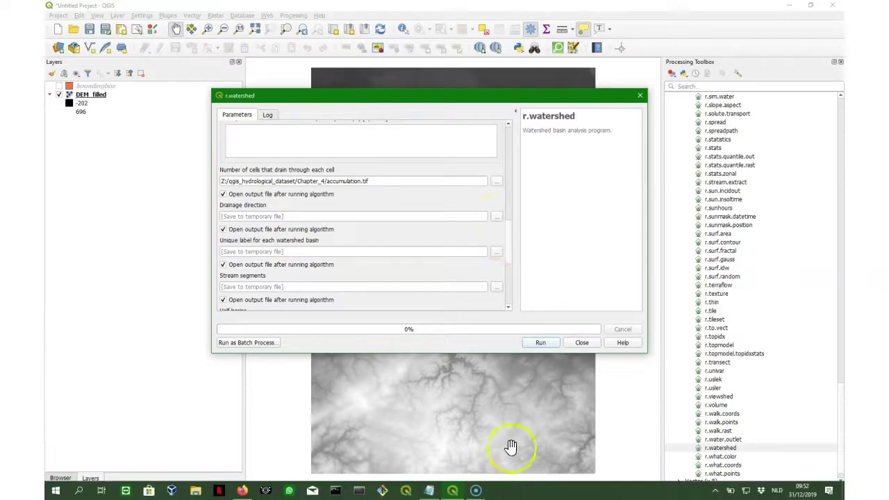
Step: Save the drainage direction output to a file as flowdir.tif
{"action": "left_click", "coordinate": [496, 216]}
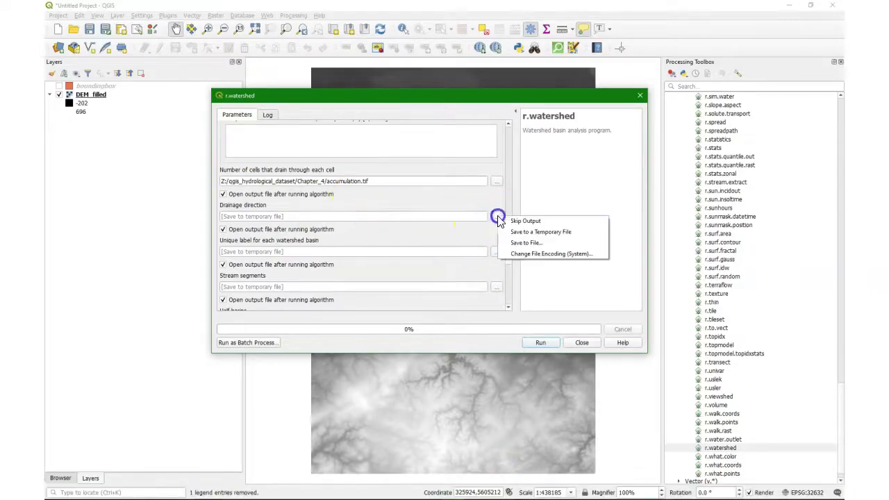
{"action": "left_click", "coordinate": [533, 243]}
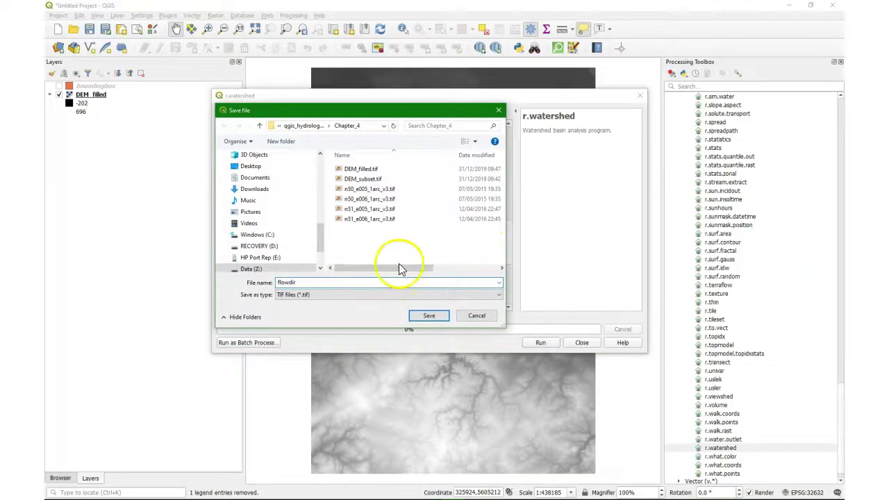
{"action": "left_click", "coordinate": [429, 316]}
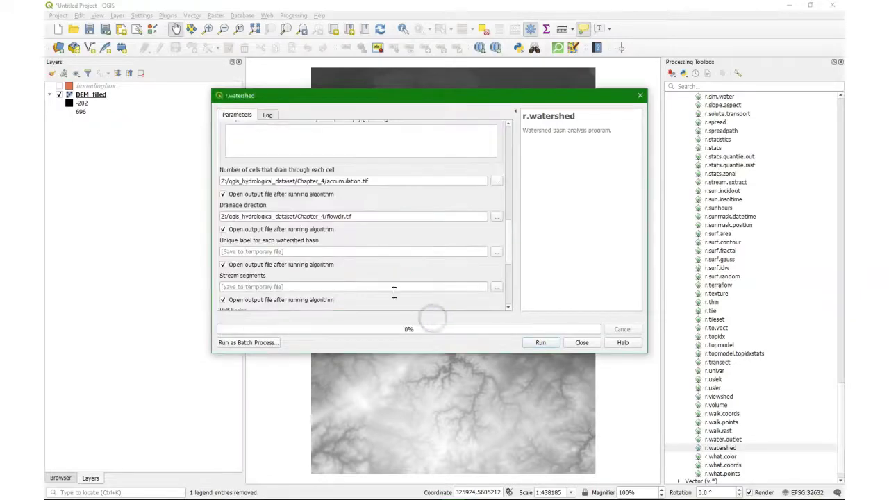
{"action": "left_click", "coordinate": [250, 244]}
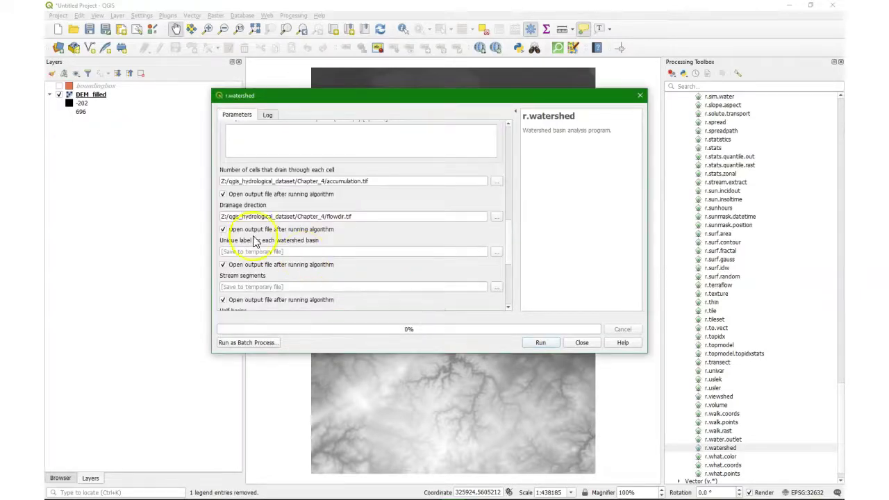
Step: Stop basin, stream segment, half-basin, LS factor and topographic index outputs loading after the run
{"action": "left_click", "coordinate": [223, 265]}
{"action": "scroll", "coordinate": [229, 275], "scroll_direction": "down", "scroll_amount": 1}
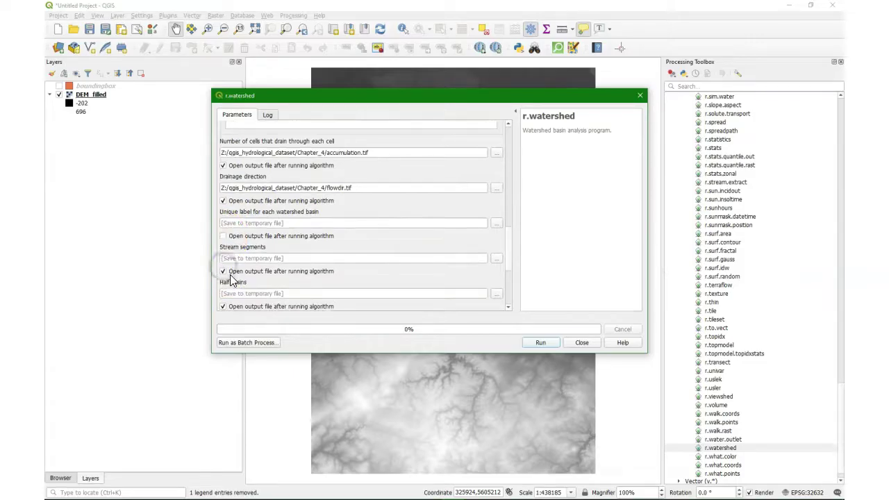
{"action": "left_click", "coordinate": [223, 270]}
{"action": "scroll", "coordinate": [233, 281], "scroll_direction": "down", "scroll_amount": 1}
{"action": "left_click", "coordinate": [222, 278]}
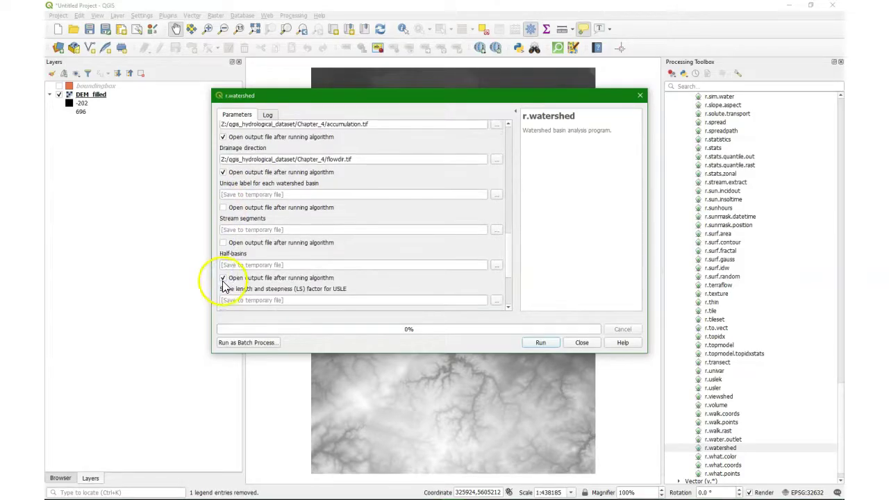
{"action": "scroll", "coordinate": [235, 286], "scroll_direction": "down", "scroll_amount": 1}
{"action": "left_click", "coordinate": [223, 284]}
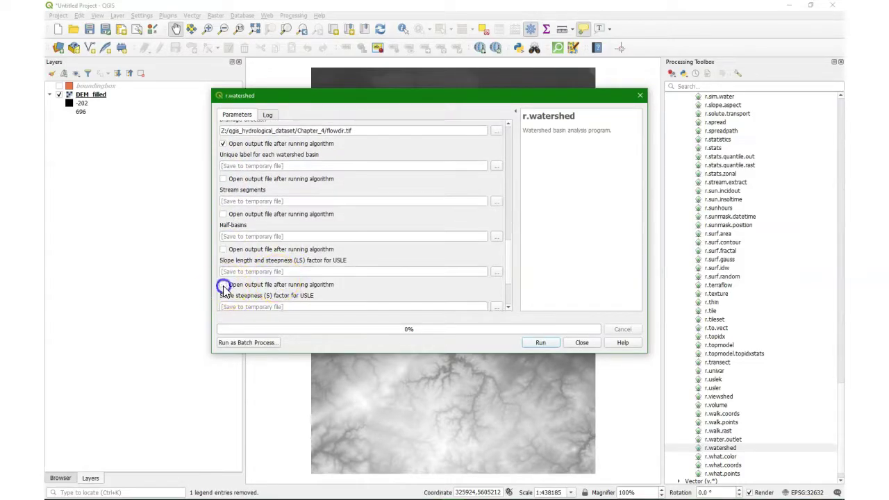
{"action": "scroll", "coordinate": [224, 293], "scroll_direction": "down", "scroll_amount": 1}
{"action": "scroll", "coordinate": [289, 292], "scroll_direction": "down", "scroll_amount": 1}
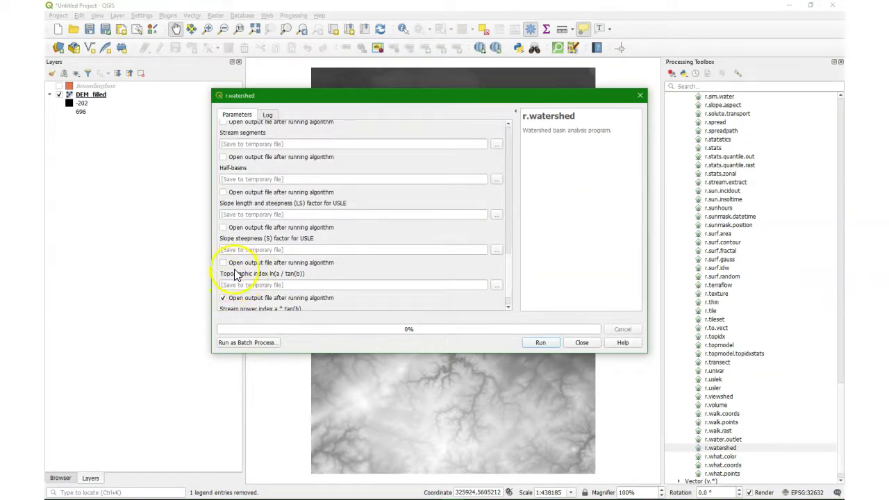
{"action": "scroll", "coordinate": [250, 272], "scroll_direction": "down", "scroll_amount": 1}
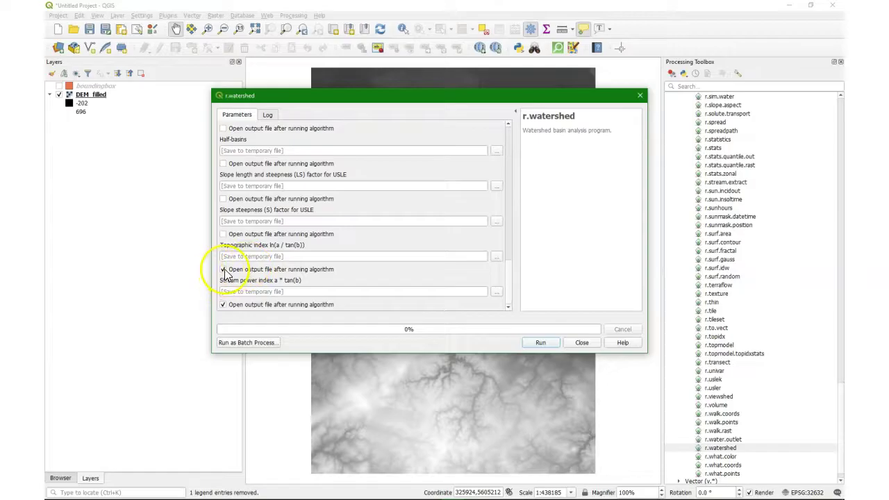
{"action": "left_click", "coordinate": [222, 270]}
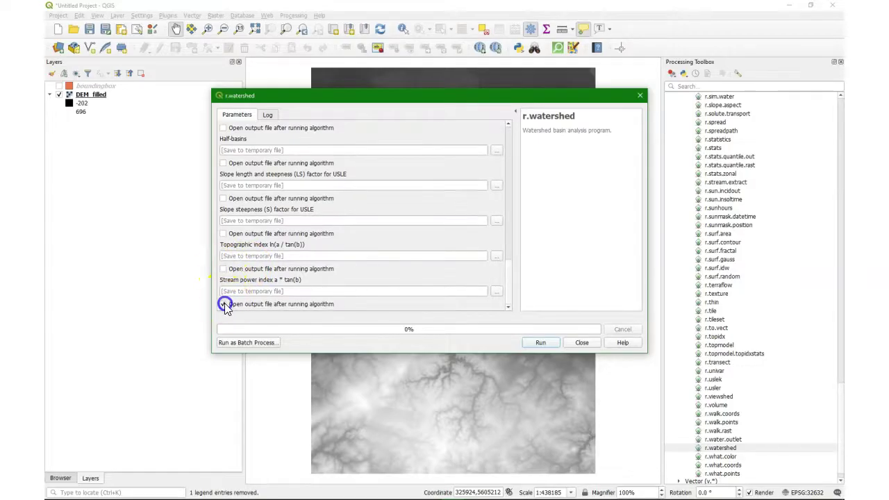
{"action": "scroll", "coordinate": [357, 255], "scroll_direction": "up", "scroll_amount": 5}
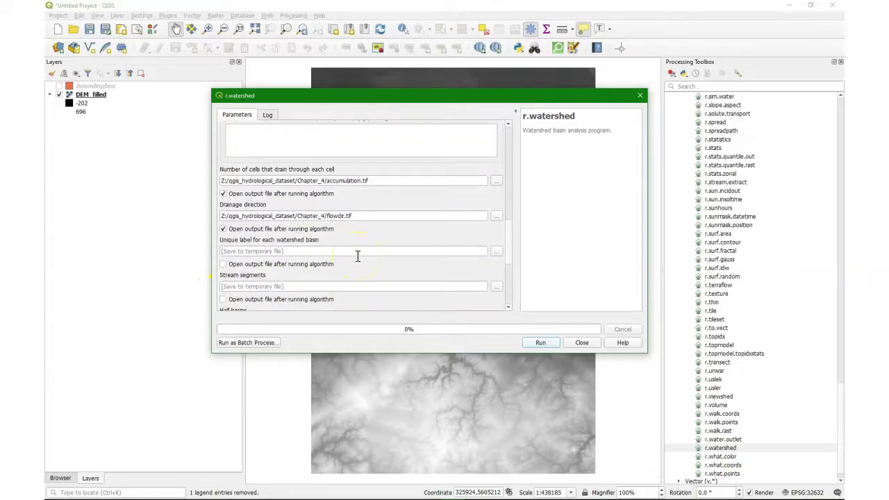
{"action": "scroll", "coordinate": [357, 256], "scroll_direction": "up", "scroll_amount": 15}
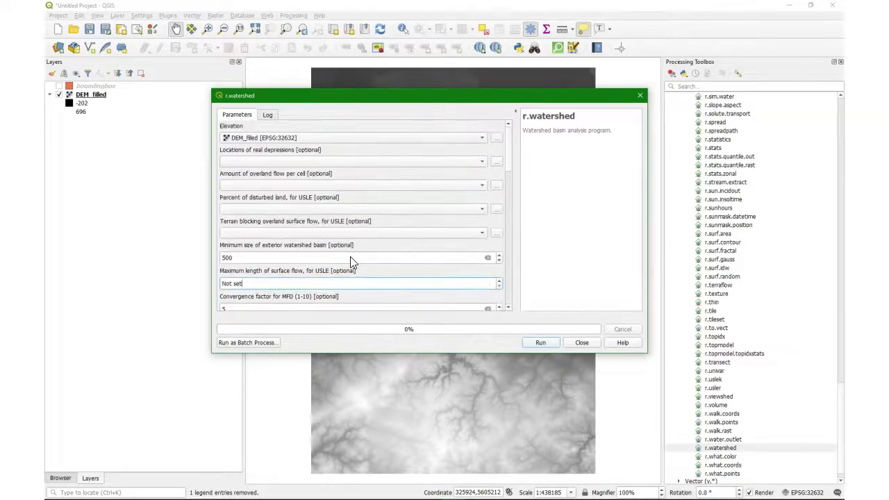
Step: Run r.watershed to add the flowdir and accumulation layers, then close the dialog
{"action": "left_click", "coordinate": [540, 342]}
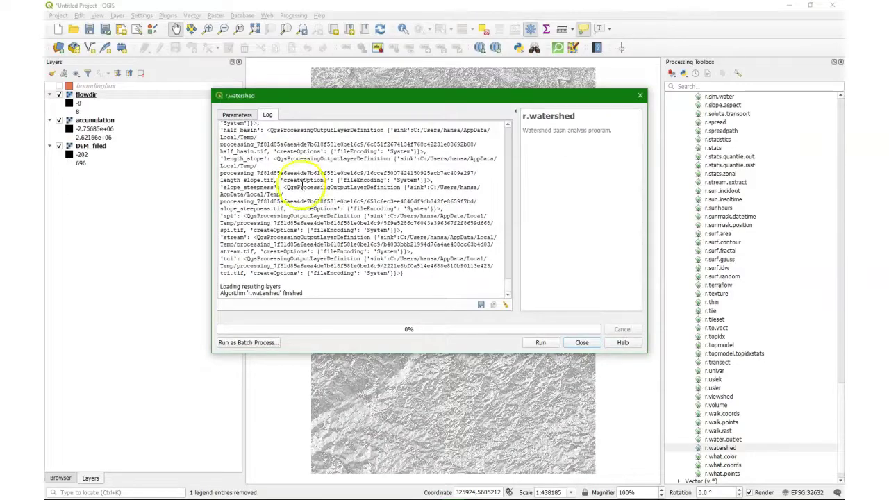
{"action": "left_click", "coordinate": [587, 342]}
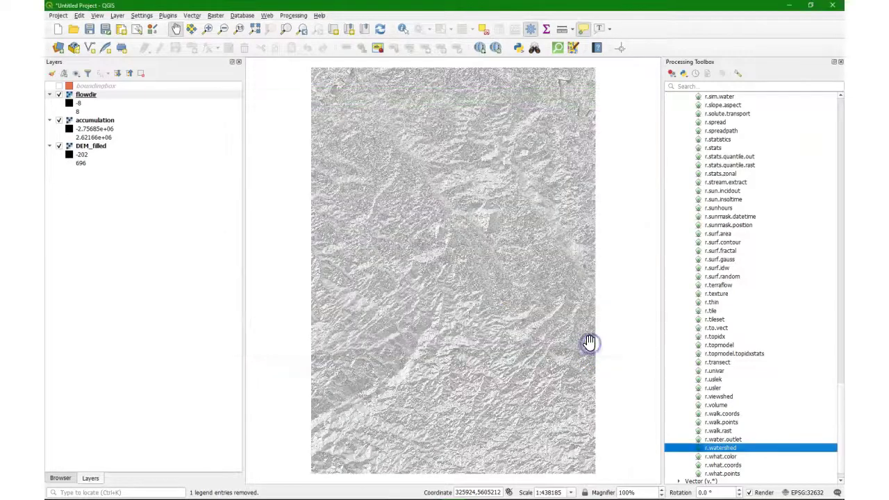
{"action": "right_click", "coordinate": [82, 96]}
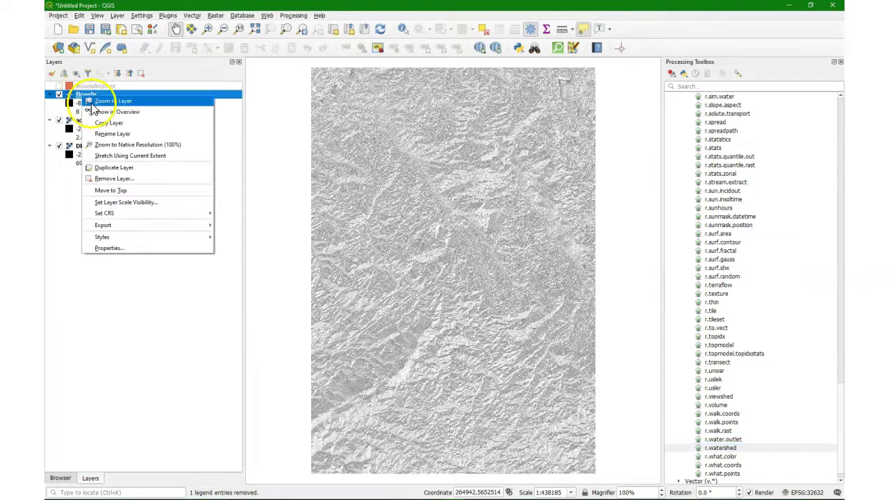
{"action": "left_click", "coordinate": [59, 201]}
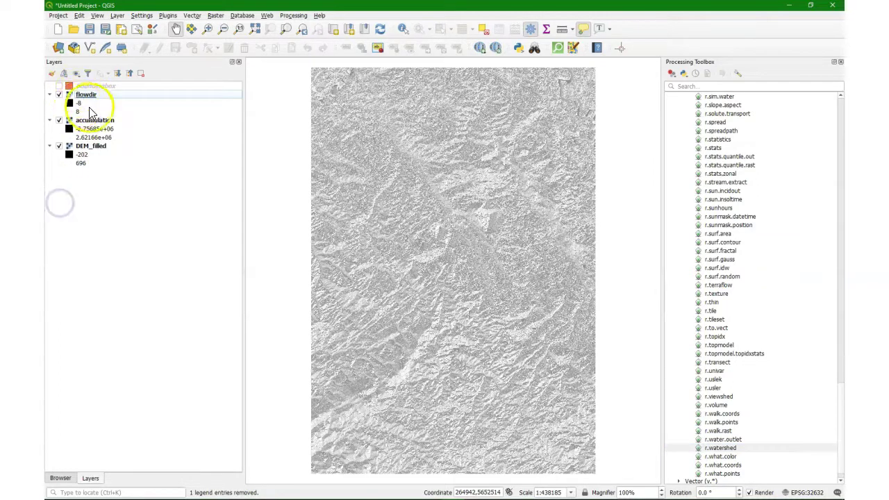
{"action": "left_click", "coordinate": [86, 96]}
{"action": "left_click", "coordinate": [51, 72]}
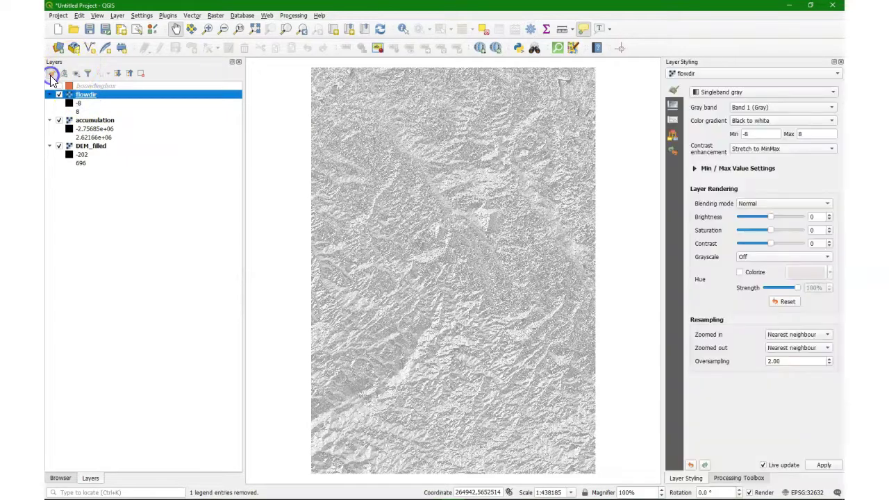
{"action": "left_click", "coordinate": [753, 92]}
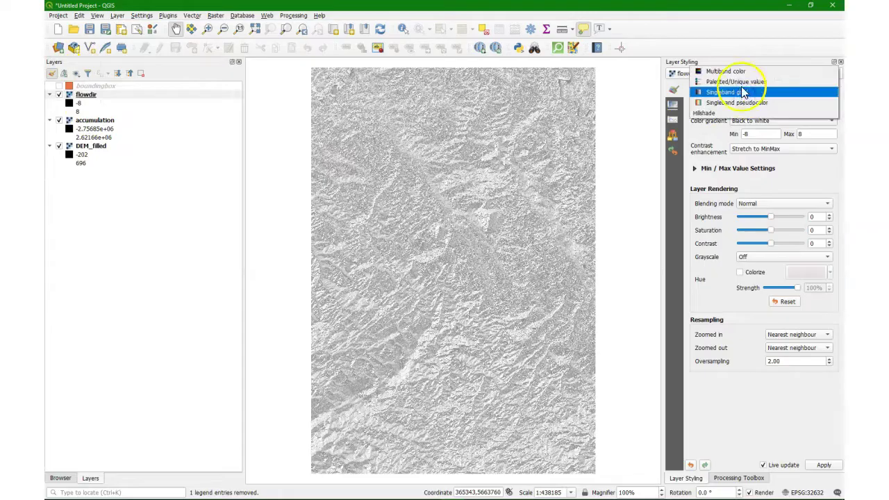
{"action": "left_click", "coordinate": [741, 86]}
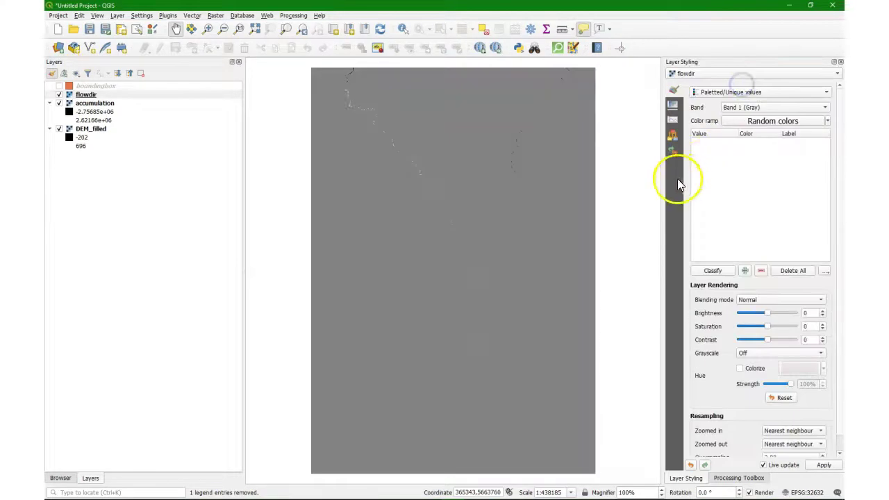
{"action": "left_click", "coordinate": [710, 270]}
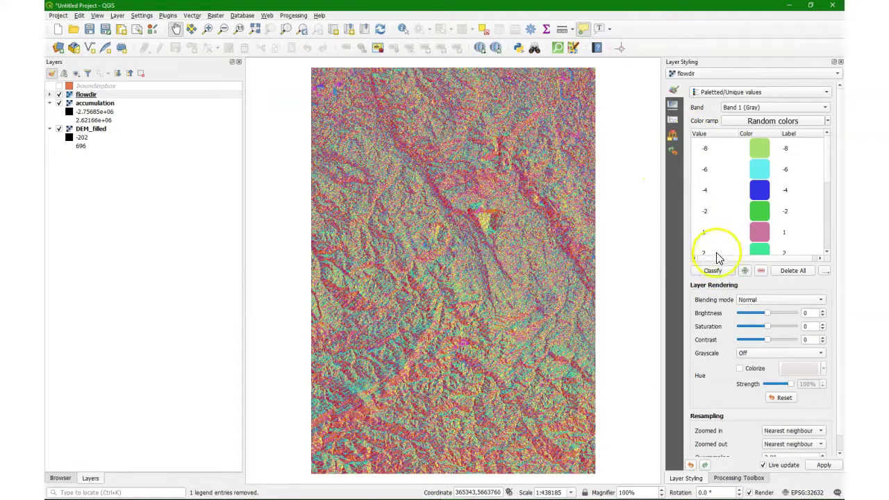
{"action": "left_click_drag", "start_coordinate": [828, 161], "coordinate": [832, 138]}
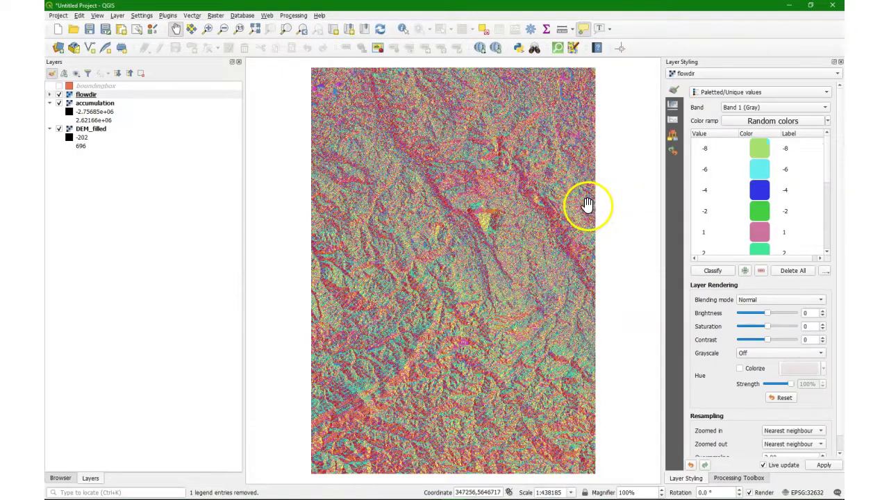
Step: Scroll the r.watershed manual in Firefox to the drainage direction output description
{"action": "key", "text": "alt+Tab"}
{"action": "scroll", "coordinate": [169, 313], "scroll_direction": "down", "scroll_amount": 1}
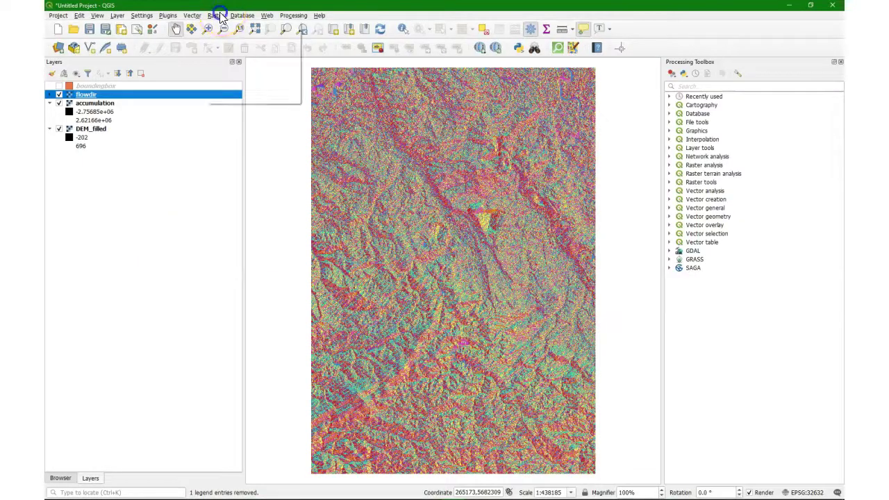
Step: In the Raster Calculator, enter the first term ( "flowdir@1" < 0 ) * -1 * "flowdir@1"
{"action": "left_click", "coordinate": [215, 16]}
{"action": "left_click", "coordinate": [232, 28]}
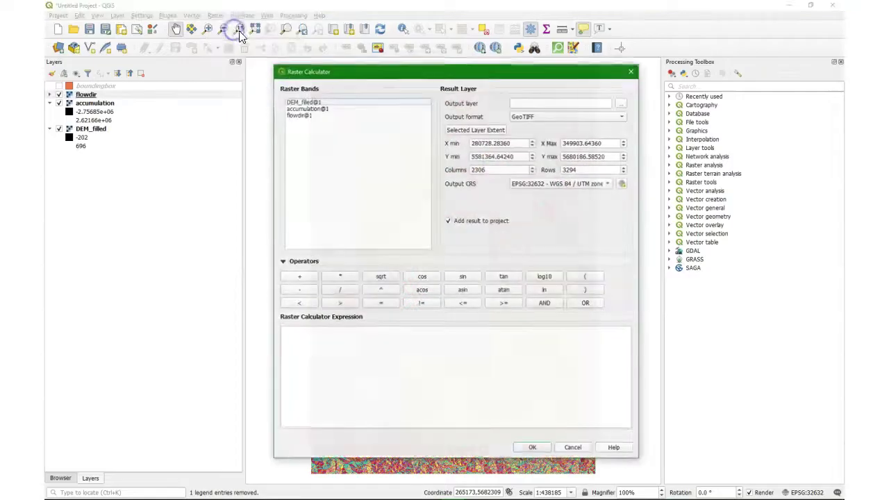
{"action": "left_click", "coordinate": [301, 115]}
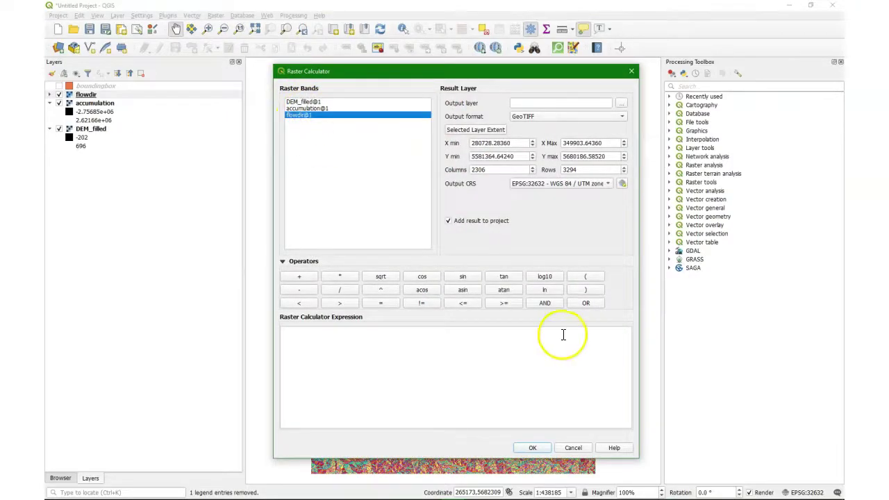
{"action": "left_click", "coordinate": [583, 278]}
{"action": "double_click", "coordinate": [297, 115]}
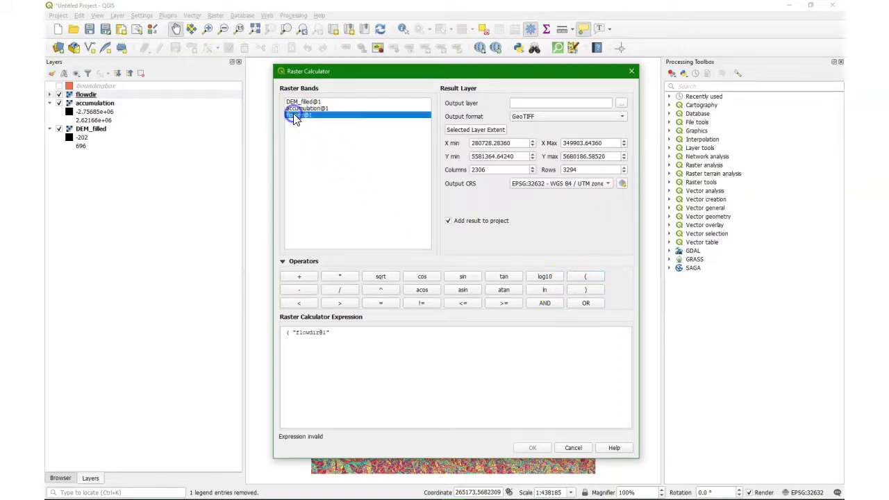
{"action": "left_click", "coordinate": [306, 305]}
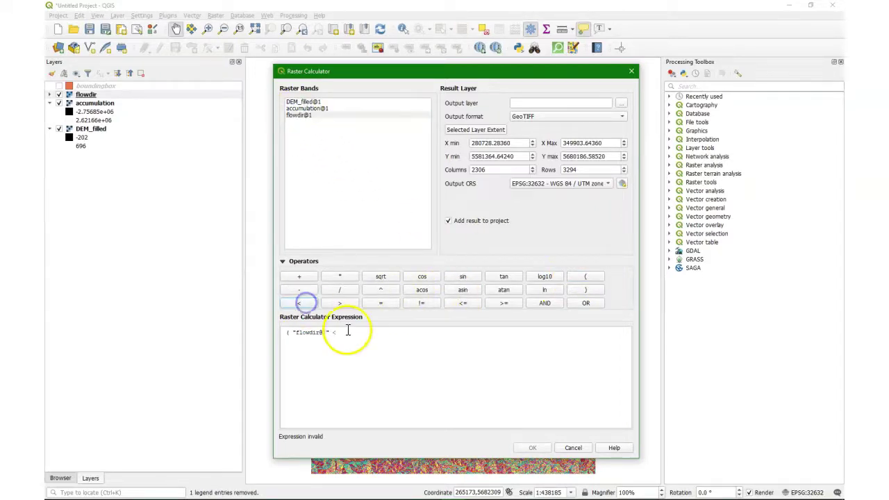
{"action": "type", "text": "0"}
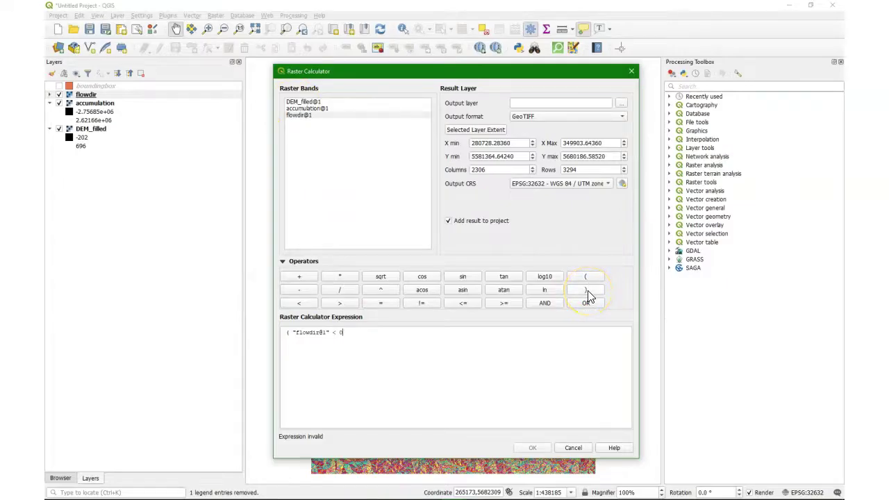
{"action": "left_click", "coordinate": [340, 277]}
{"action": "left_click", "coordinate": [377, 331]}
{"action": "type", "text": "-1 *"}
{"action": "double_click", "coordinate": [295, 116]}
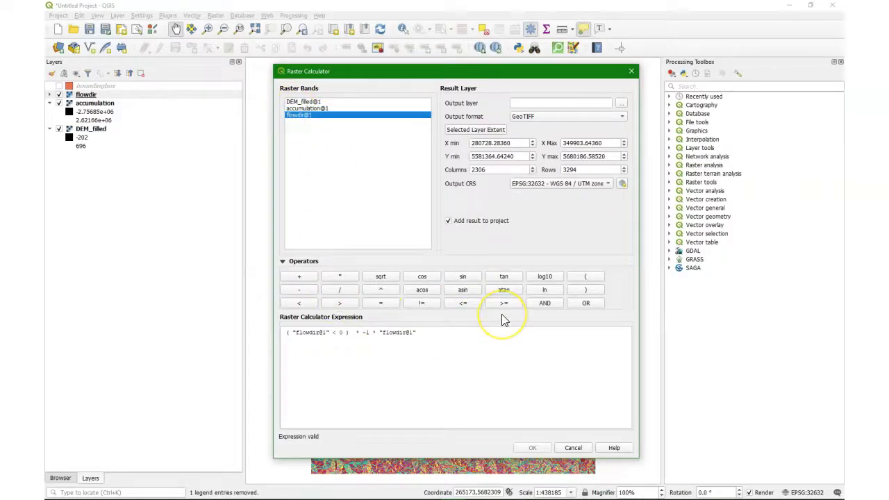
{"action": "left_click", "coordinate": [457, 334]}
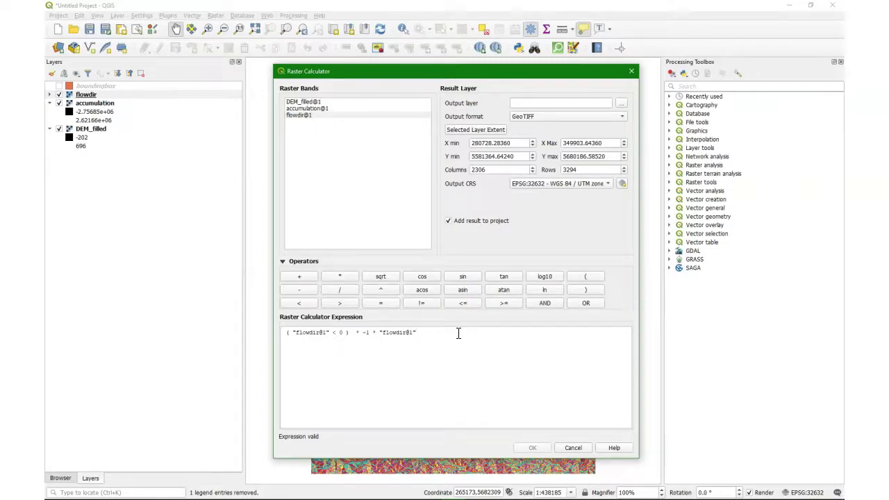
Step: Append + ( "flowdir@1" >= 0 ) * "flowdir@1" and choose where to save the output raster
{"action": "left_click", "coordinate": [300, 279]}
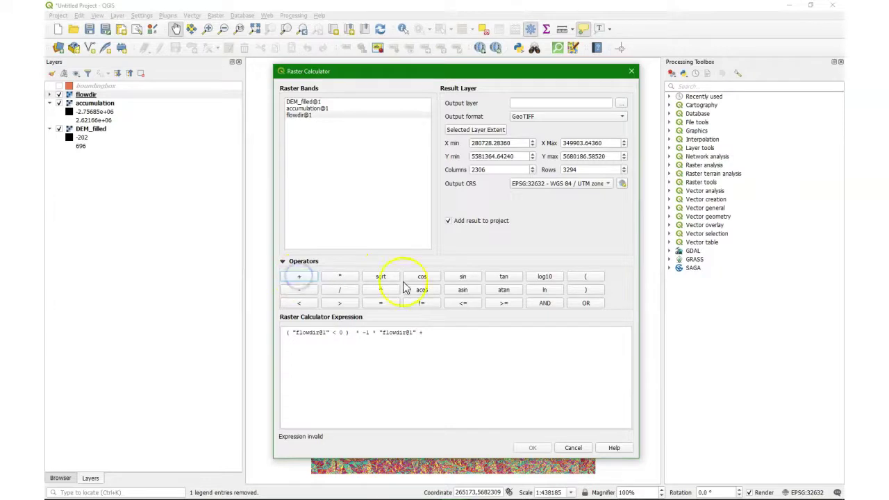
{"action": "left_click", "coordinate": [589, 279]}
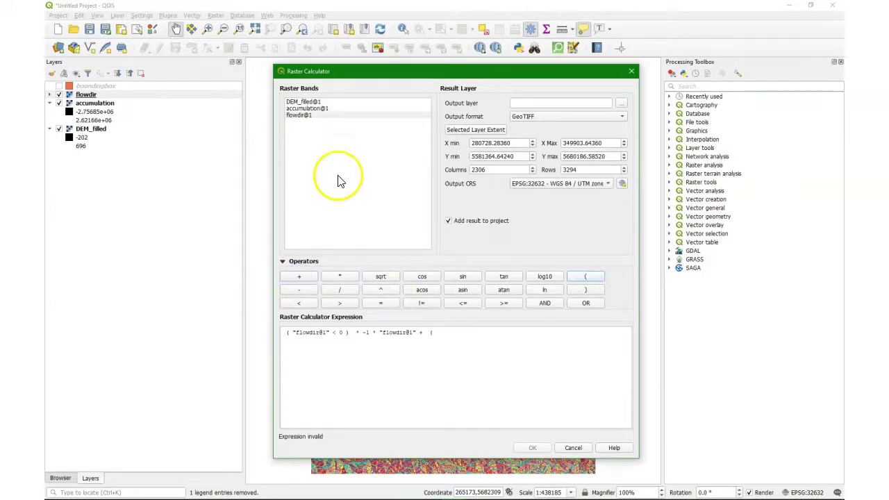
{"action": "left_click", "coordinate": [292, 116]}
{"action": "double_click", "coordinate": [293, 116]}
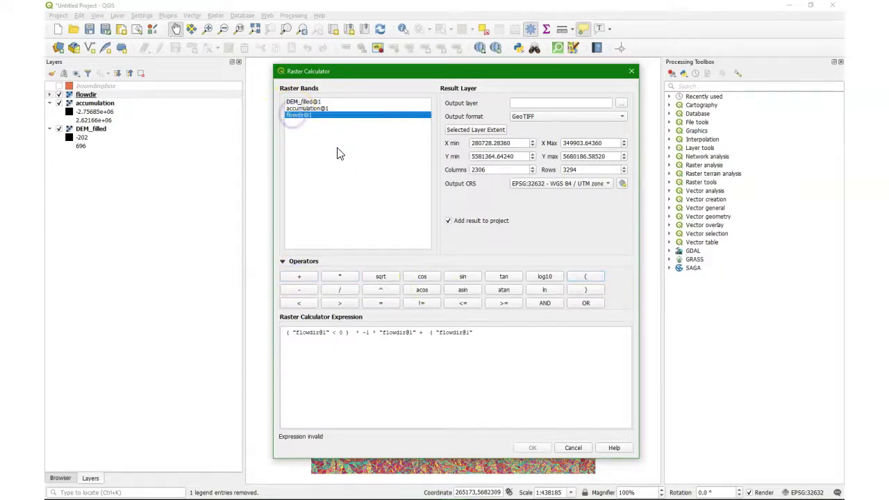
{"action": "left_click", "coordinate": [504, 302]}
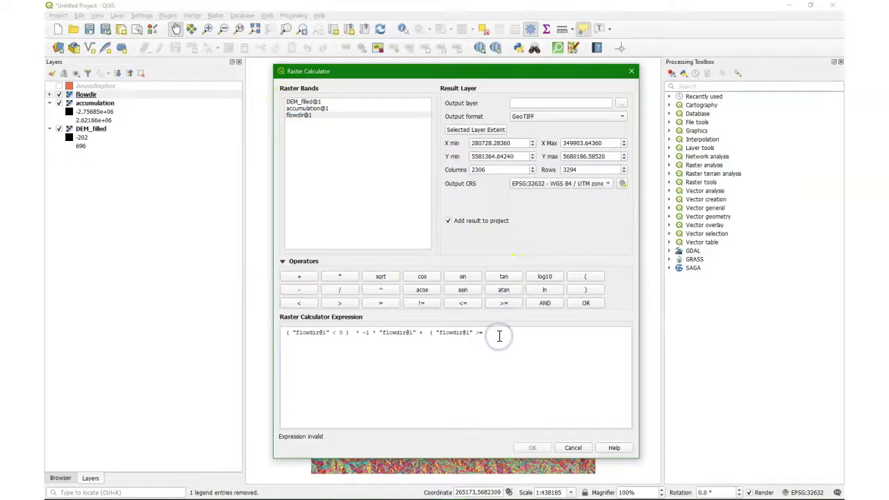
{"action": "left_click", "coordinate": [591, 290]}
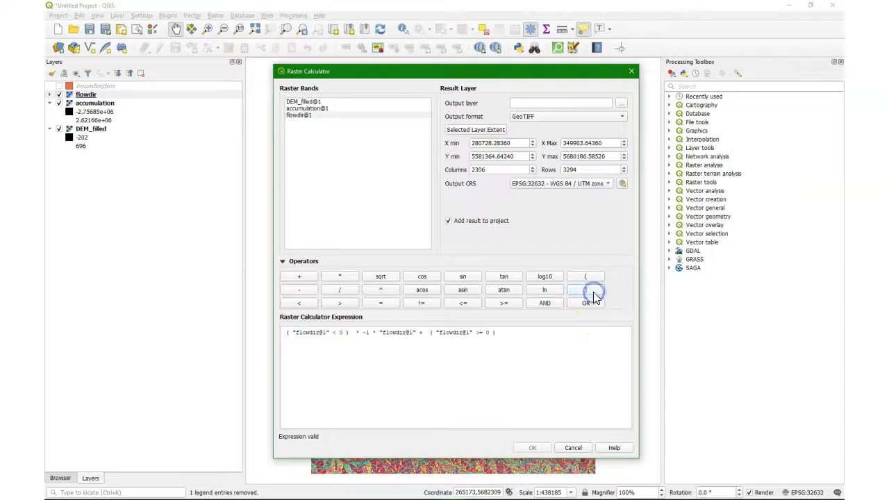
{"action": "left_click", "coordinate": [548, 338]}
{"action": "left_click", "coordinate": [342, 278]}
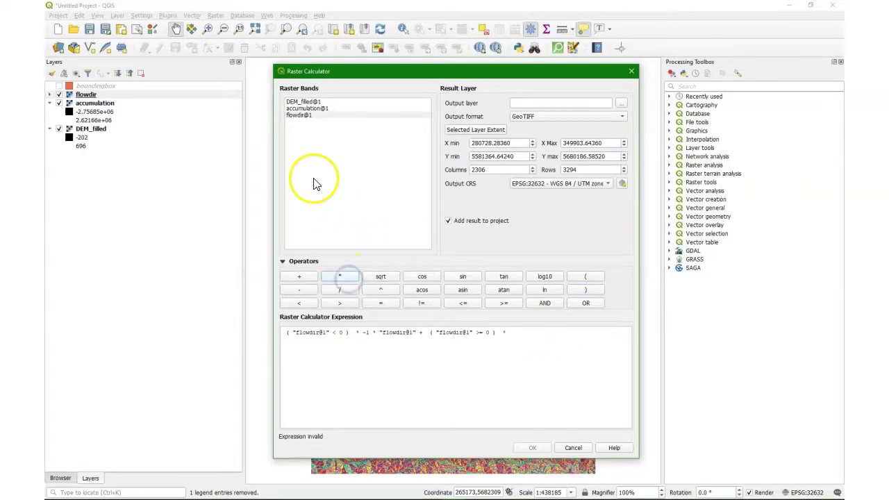
{"action": "left_click", "coordinate": [298, 116]}
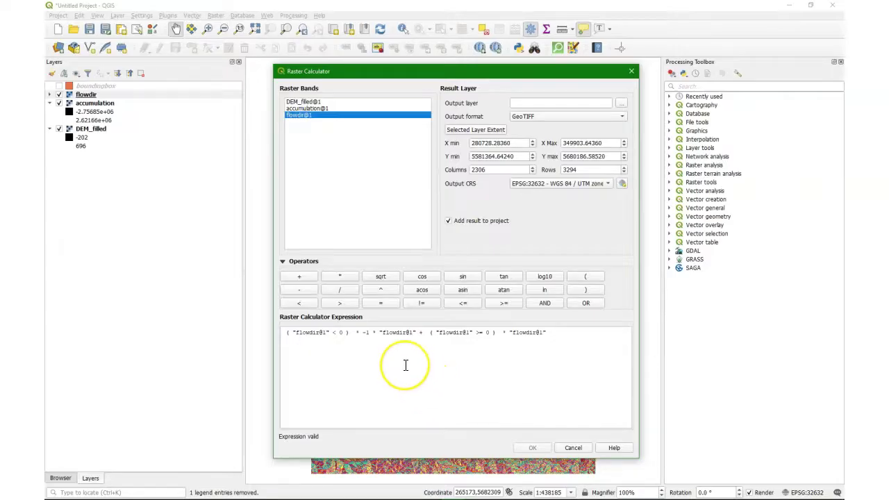
{"action": "left_click", "coordinate": [621, 102]}
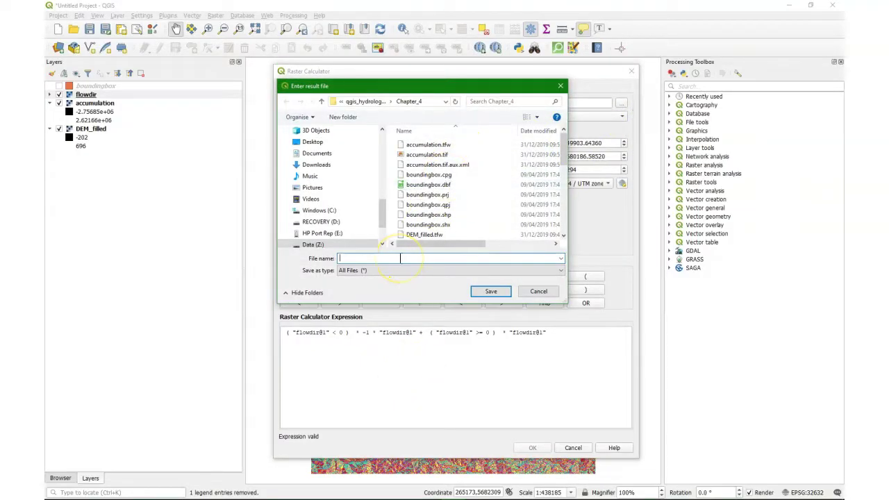
Step: Save the result as flowdirabs.tif, run the calculation, and dismiss the completion notice
{"action": "type", "text": "flowdirabs.tif"}
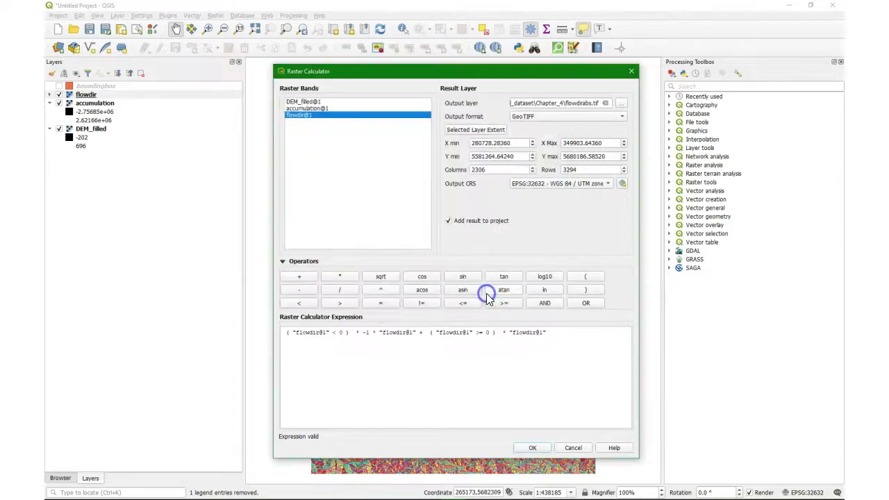
{"action": "left_click", "coordinate": [532, 447]}
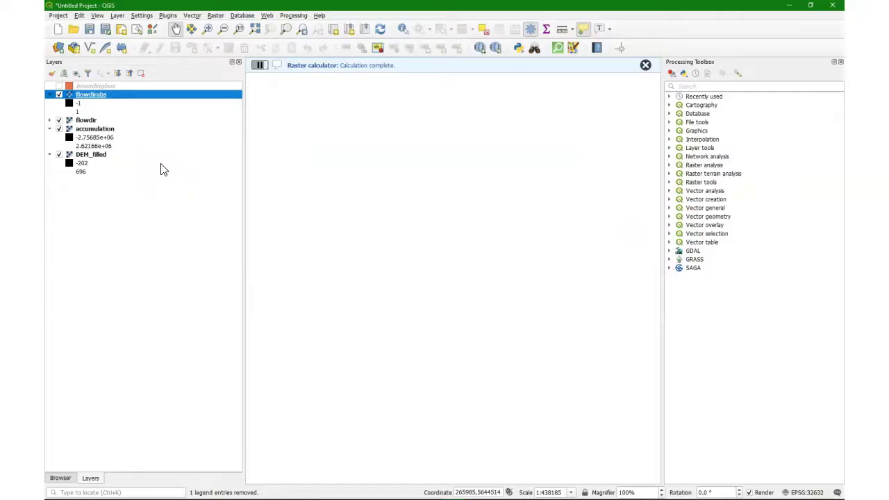
{"action": "left_click", "coordinate": [88, 100]}
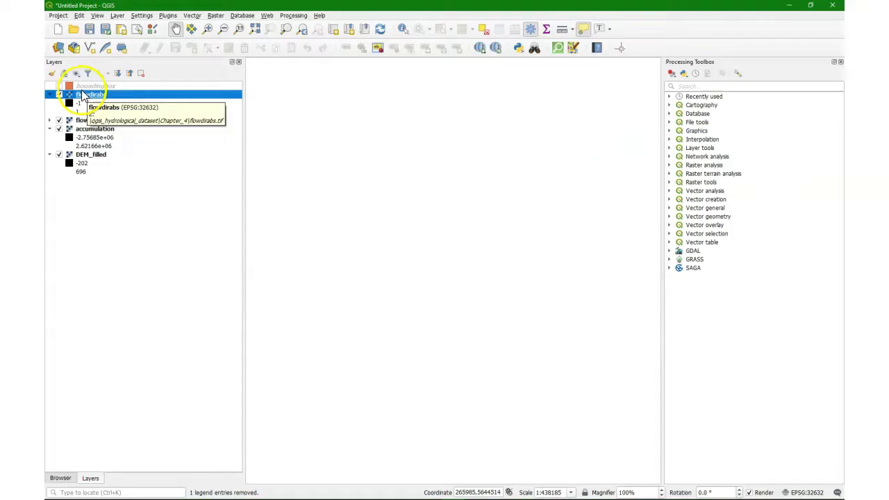
Step: Style flowdirabs as Paletted/Unique values, classifying values 1 to 8 into random colours
{"action": "left_click", "coordinate": [52, 73]}
{"action": "left_click", "coordinate": [796, 92]}
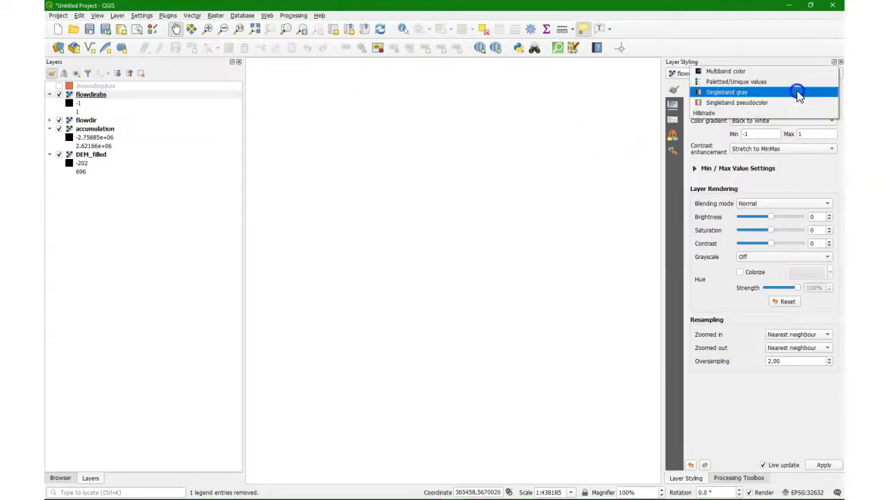
{"action": "left_click", "coordinate": [735, 81]}
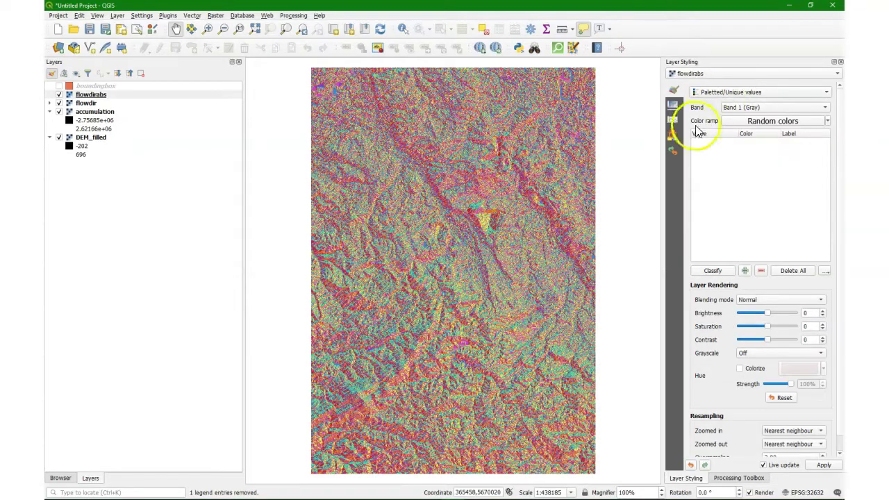
{"action": "left_click", "coordinate": [714, 271]}
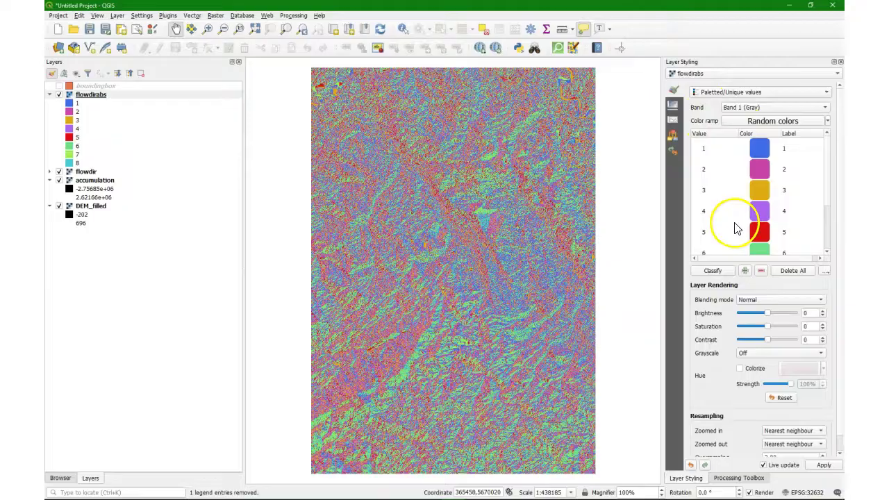
{"action": "scroll", "coordinate": [736, 219], "scroll_direction": "down", "scroll_amount": 1}
{"action": "left_click", "coordinate": [828, 159]}
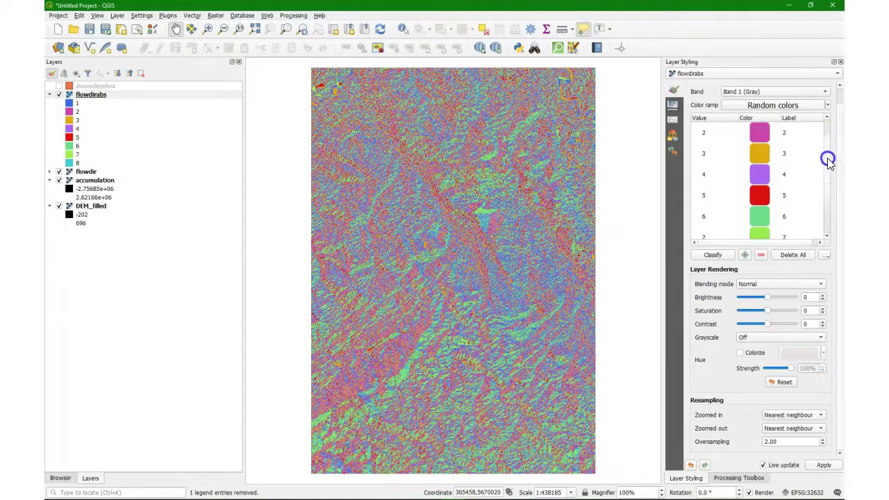
{"action": "left_click_drag", "start_coordinate": [828, 160], "coordinate": [829, 137]}
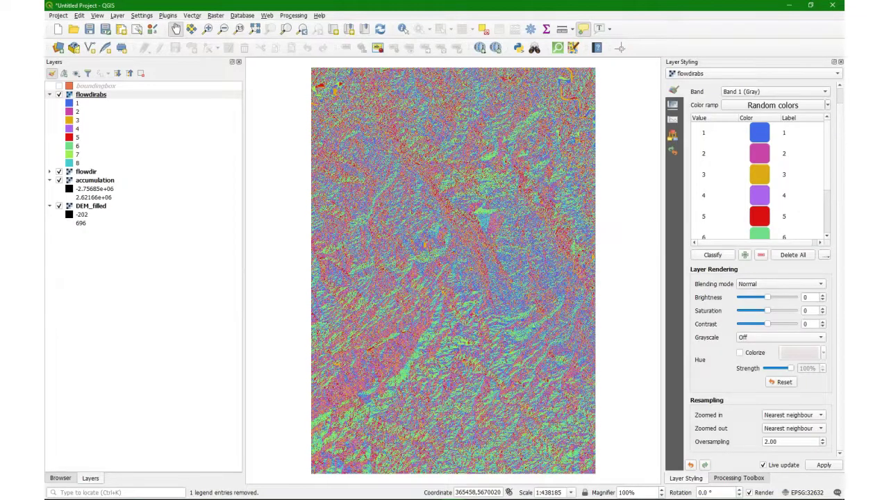
{"action": "left_click", "coordinate": [802, 107]}
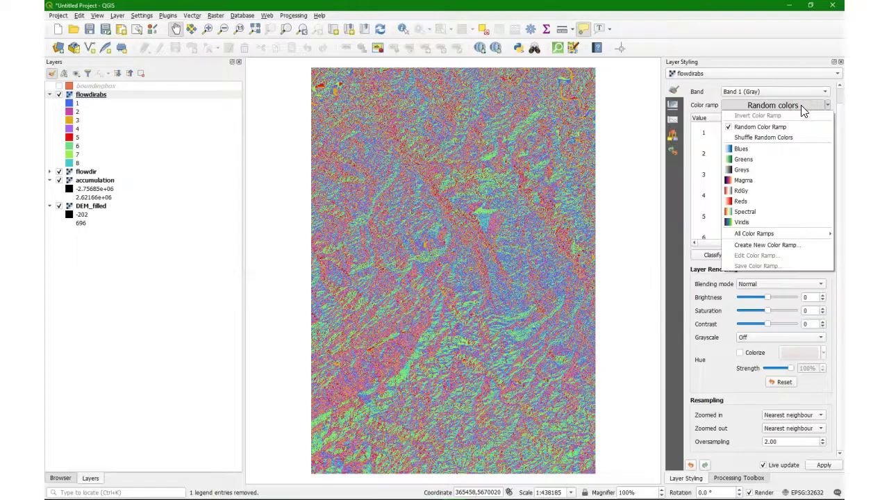
Step: Apply the Spectral colour ramp to flowdirabs and edit it to start with blue
{"action": "left_click", "coordinate": [748, 212]}
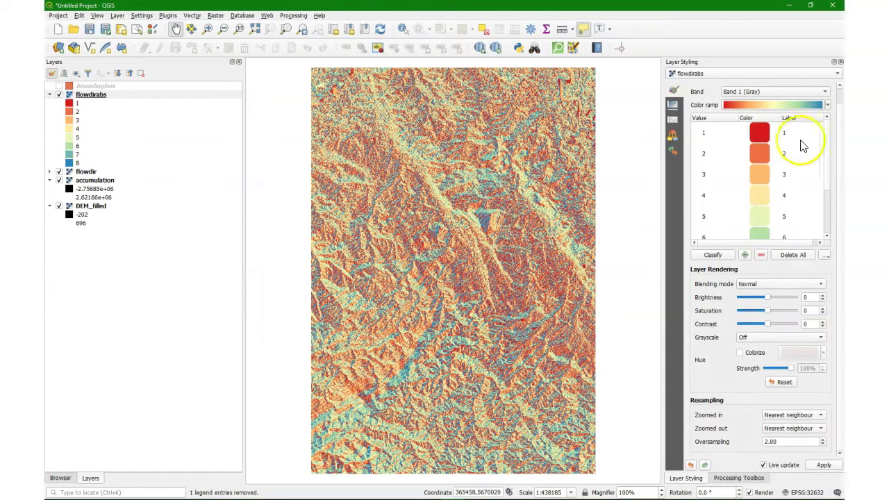
{"action": "left_click", "coordinate": [826, 106]}
{"action": "left_click", "coordinate": [764, 247]}
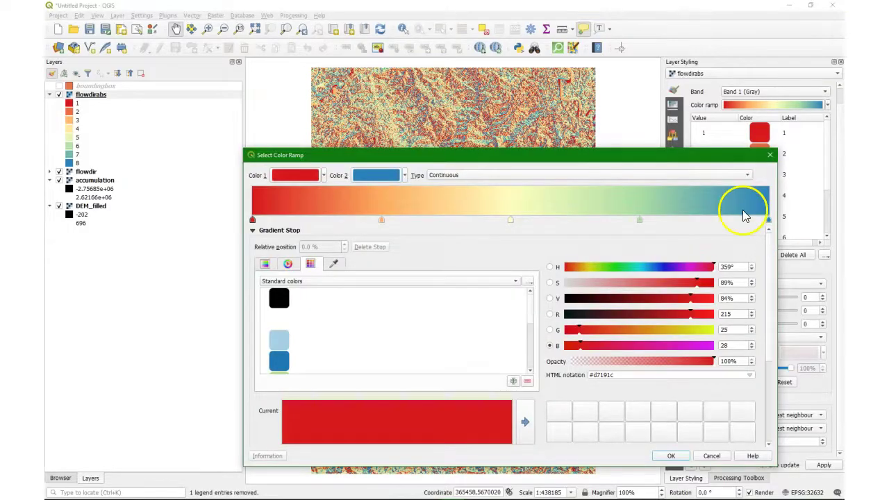
{"action": "left_click", "coordinate": [323, 175]}
{"action": "left_click", "coordinate": [292, 421]}
Step: Recolour the 25% stop bright green and the 75% stop to RGB 214, 60, 170
{"action": "left_click", "coordinate": [510, 220]}
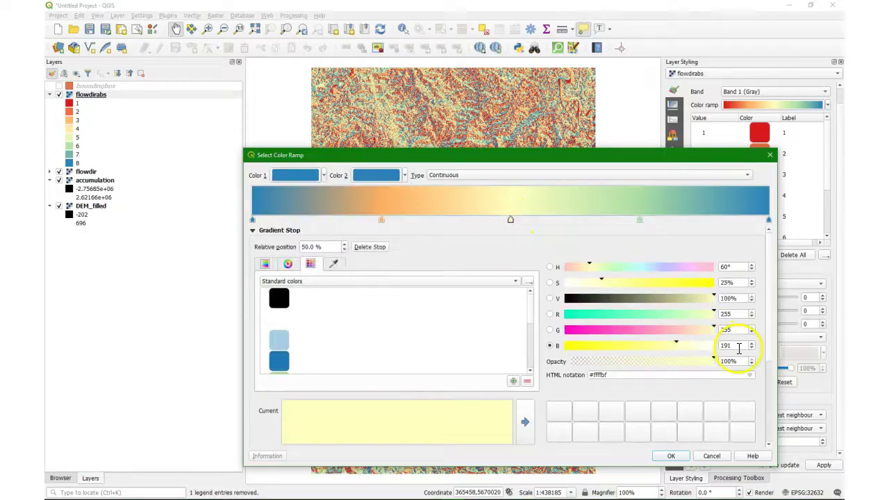
{"action": "type", "text": "0"}
{"action": "left_click", "coordinate": [381, 220]}
{"action": "left_click", "coordinate": [671, 340]}
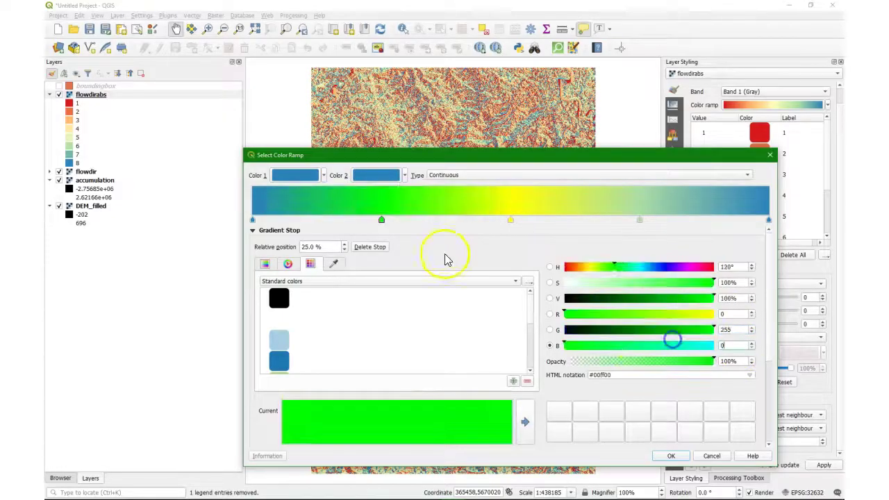
{"action": "left_click", "coordinate": [638, 219]}
{"action": "left_click", "coordinate": [734, 314]}
{"action": "type", "text": "214"}
{"action": "key", "text": "Tab"}
{"action": "type", "text": "60"}
{"action": "key", "text": "Tab"}
{"action": "type", "text": "1"}
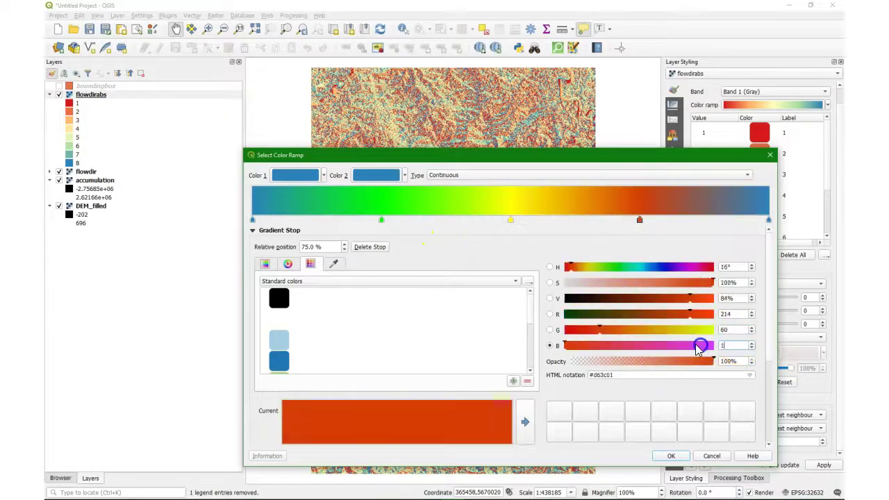
{"action": "type", "text": "70"}
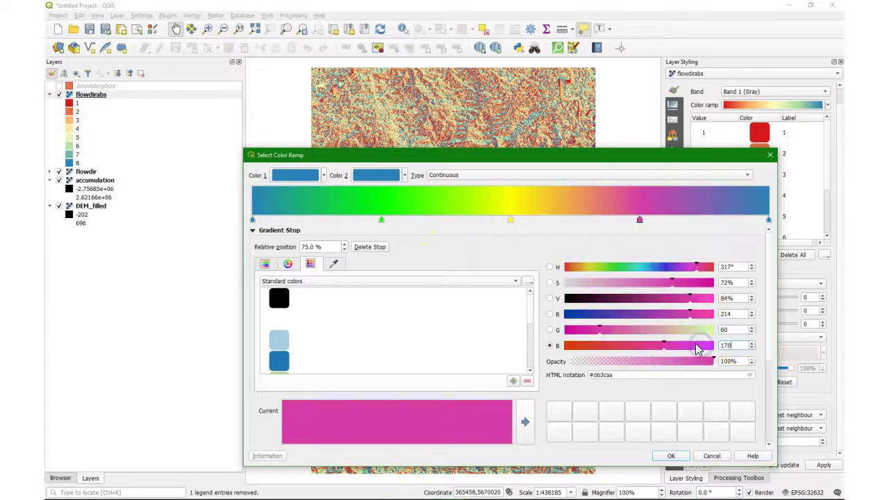
{"action": "left_click", "coordinate": [670, 454]}
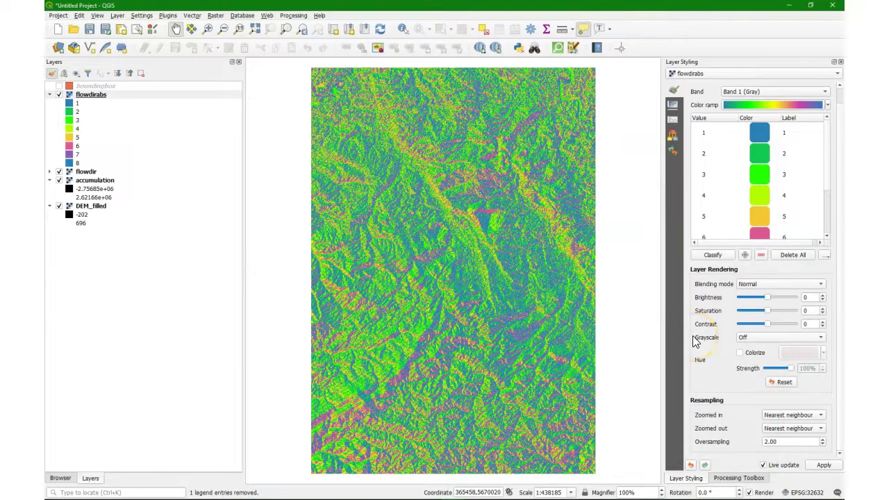
Step: Start editing the Label cell for flowdirabs value 1
{"action": "left_click", "coordinate": [753, 221]}
{"action": "double_click", "coordinate": [787, 133]}
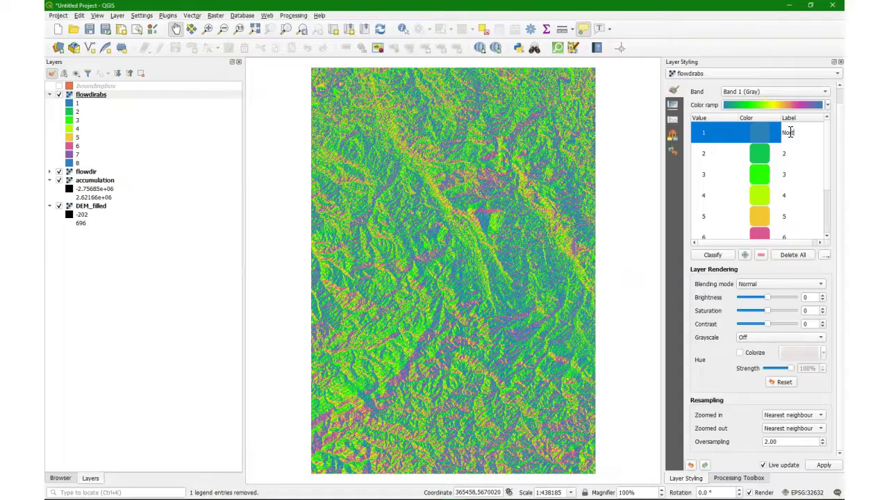
Step: Renumber North East to 1, East to 8, South East to 7 and South to 6
{"action": "left_click", "coordinate": [705, 154]}
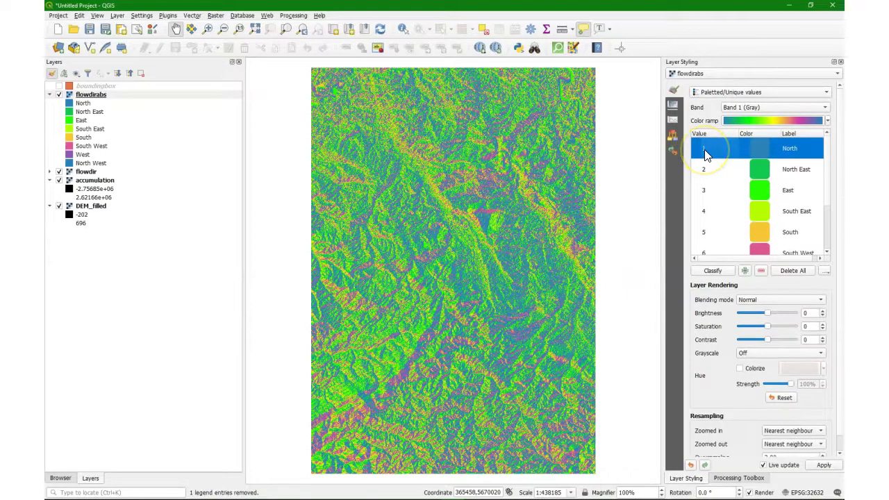
{"action": "double_click", "coordinate": [705, 169]}
{"action": "type", "text": "1"}
{"action": "double_click", "coordinate": [711, 191]}
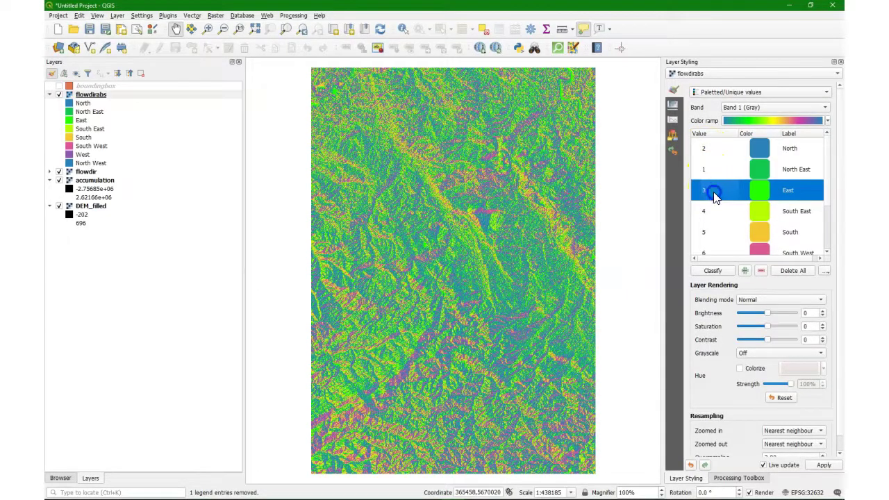
{"action": "type", "text": "8"}
{"action": "double_click", "coordinate": [714, 210]}
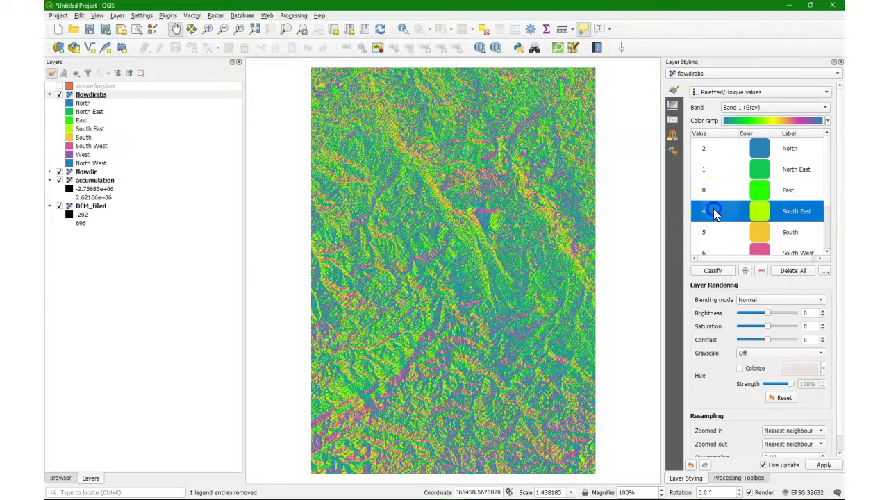
{"action": "type", "text": "7"}
{"action": "double_click", "coordinate": [713, 231]}
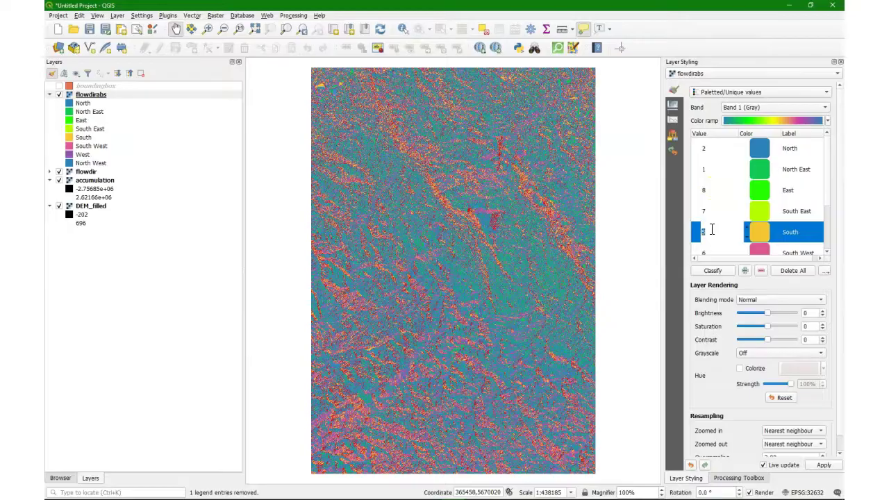
{"action": "type", "text": "6"}
{"action": "left_click", "coordinate": [710, 254]}
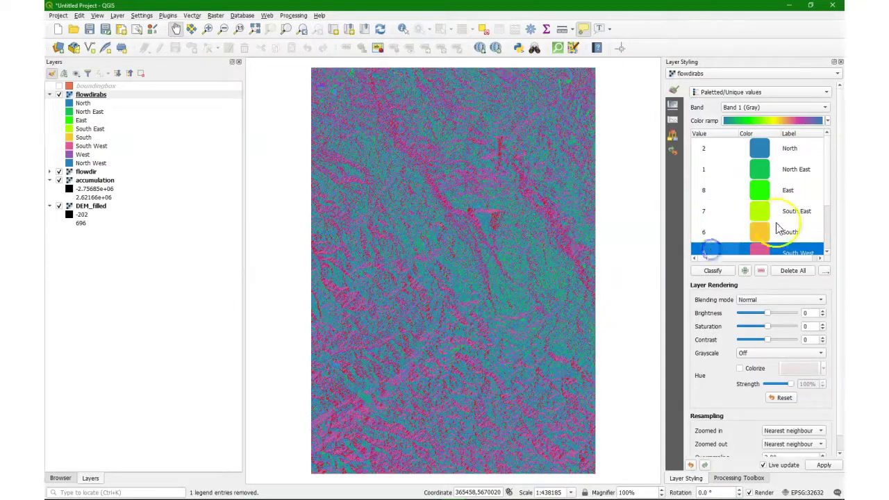
Step: Renumber South West to 5, West to 4 and North West to 3
{"action": "scroll", "coordinate": [828, 203], "scroll_direction": "down", "scroll_amount": 2}
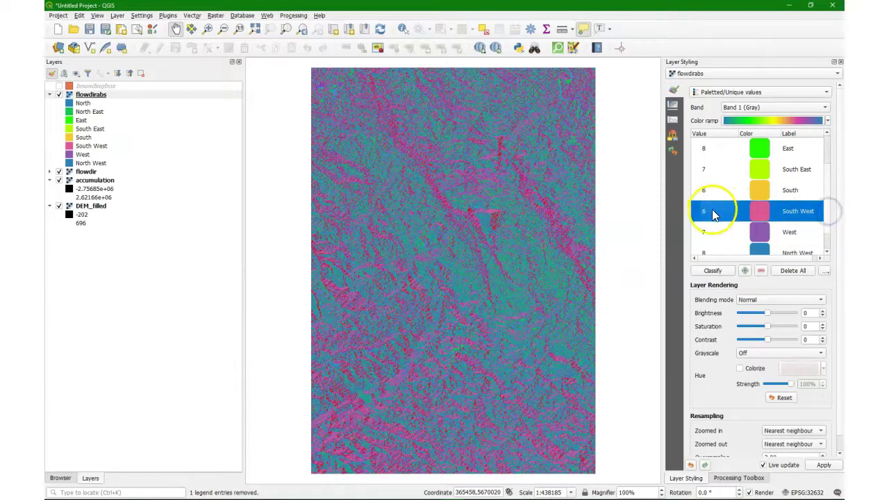
{"action": "double_click", "coordinate": [713, 211]}
{"action": "type", "text": "5"}
{"action": "double_click", "coordinate": [717, 232]}
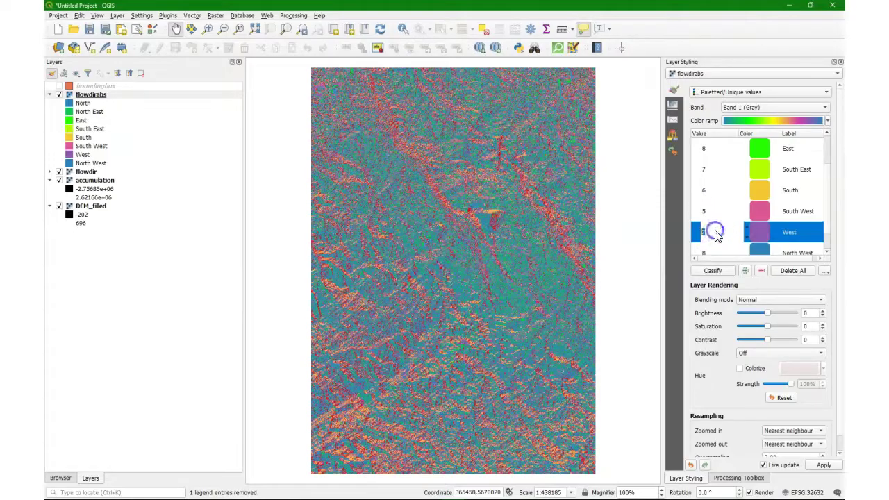
{"action": "type", "text": "4"}
{"action": "left_click", "coordinate": [712, 250]}
{"action": "double_click", "coordinate": [712, 250]}
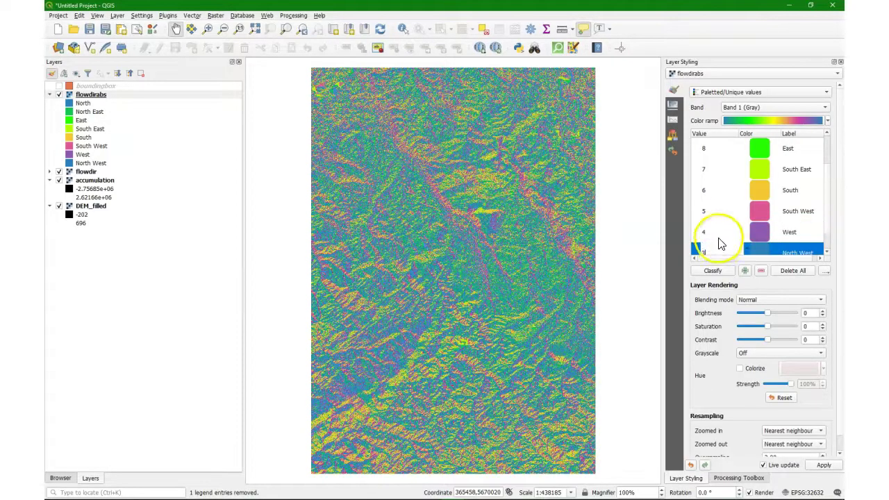
{"action": "type", "text": "3"}
{"action": "left_click", "coordinate": [827, 205]}
{"action": "scroll", "coordinate": [830, 208], "scroll_direction": "down", "scroll_amount": 1}
{"action": "scroll", "coordinate": [828, 216], "scroll_direction": "up", "scroll_amount": 1}
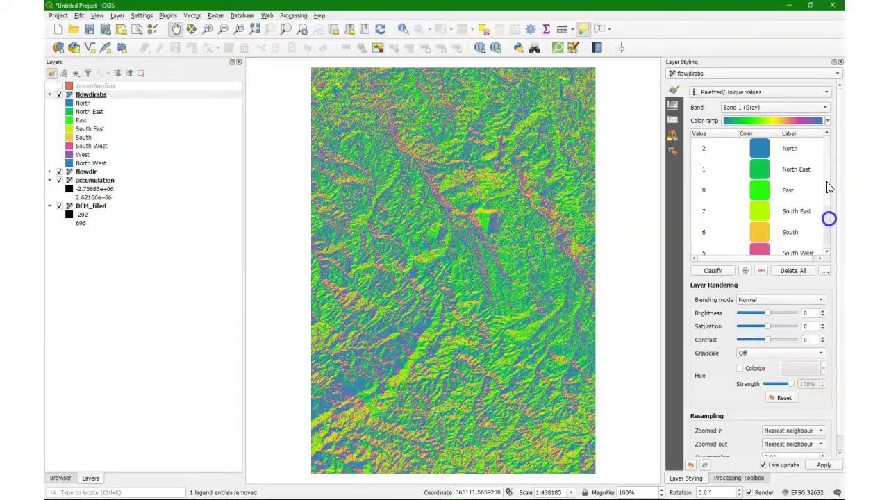
{"action": "scroll", "coordinate": [829, 236], "scroll_direction": "down", "scroll_amount": 1}
{"action": "scroll", "coordinate": [833, 201], "scroll_direction": "up", "scroll_amount": 1}
{"action": "left_click", "coordinate": [87, 172]}
{"action": "right_click", "coordinate": [89, 174]}
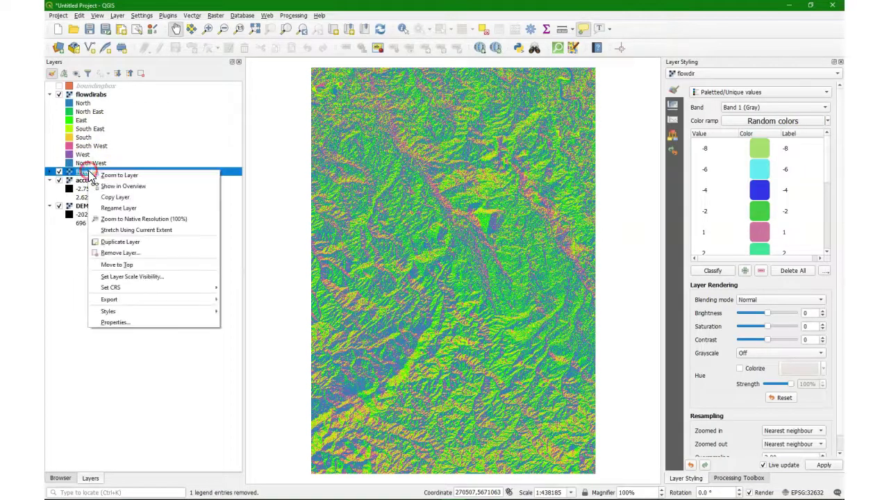
Step: Remove the flowdir layer and hide the flowdirabs layer
{"action": "left_click", "coordinate": [144, 254]}
{"action": "left_click", "coordinate": [438, 266]}
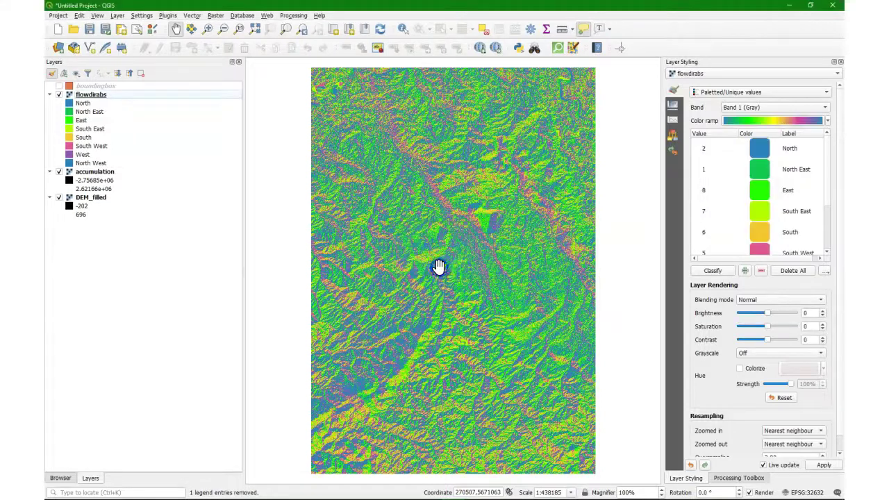
{"action": "left_click", "coordinate": [59, 95]}
Step: Bring the accumulation raster's white stream line into view
{"action": "left_click", "coordinate": [95, 171]}
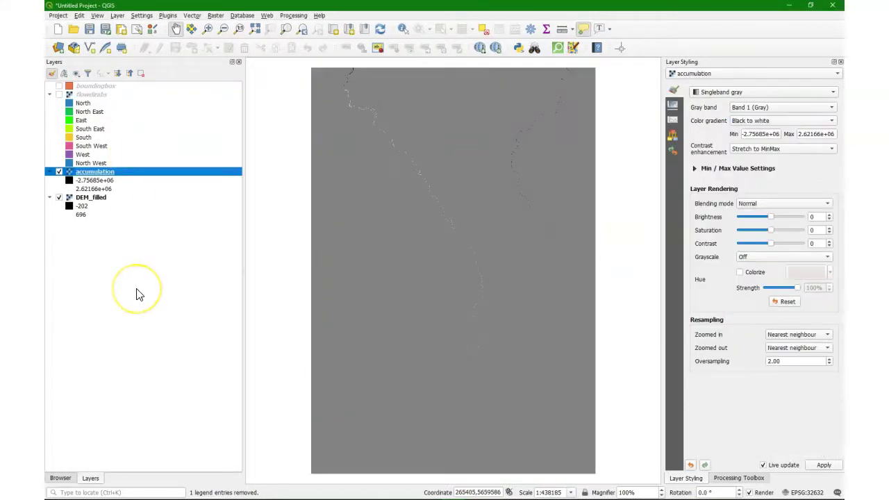
{"action": "left_click", "coordinate": [436, 199]}
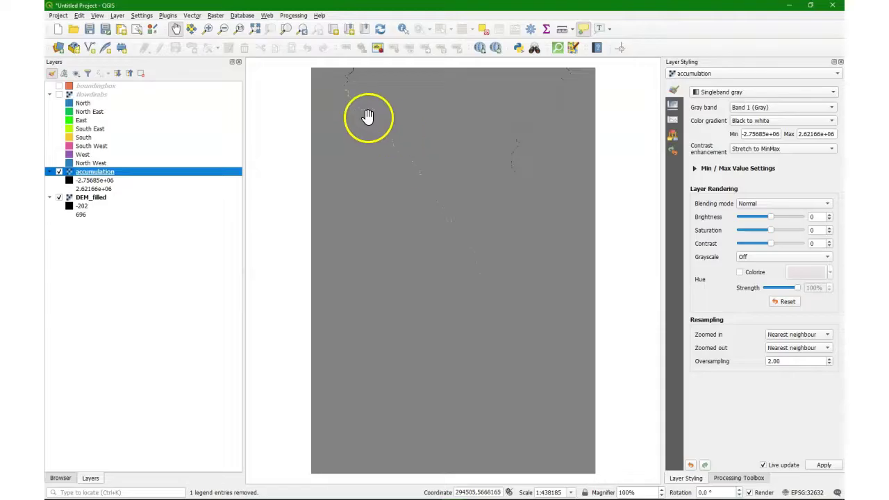
{"action": "left_click_drag", "start_coordinate": [378, 130], "coordinate": [392, 155]}
{"action": "scroll", "coordinate": [377, 135], "scroll_direction": "up", "scroll_amount": 4}
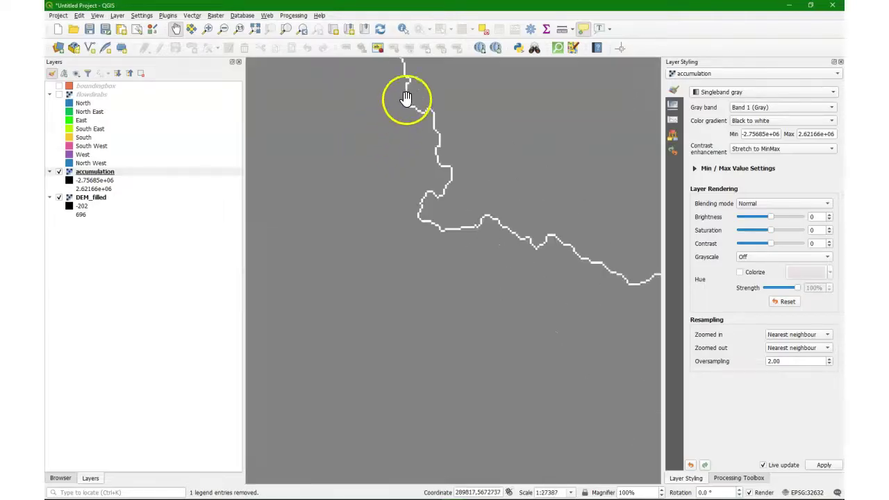
{"action": "left_click_drag", "start_coordinate": [375, 244], "coordinate": [377, 248]}
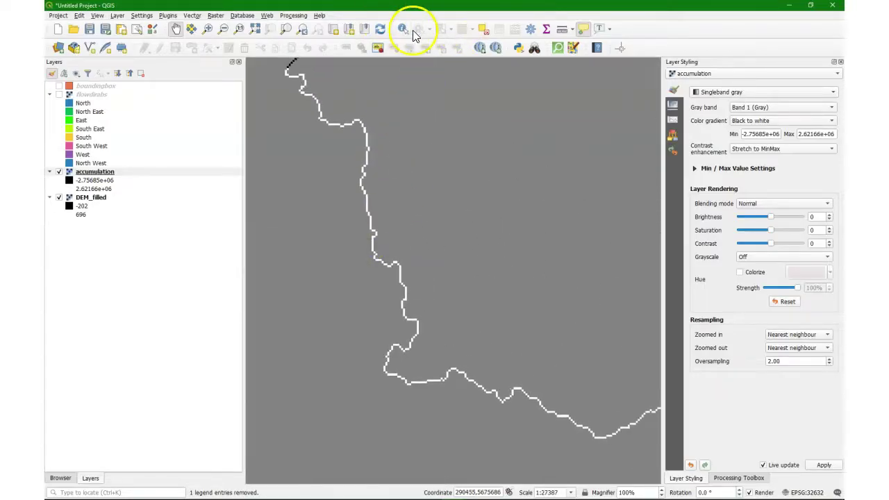
Step: Identify accumulation values at several points along the stream line
{"action": "left_click", "coordinate": [399, 29]}
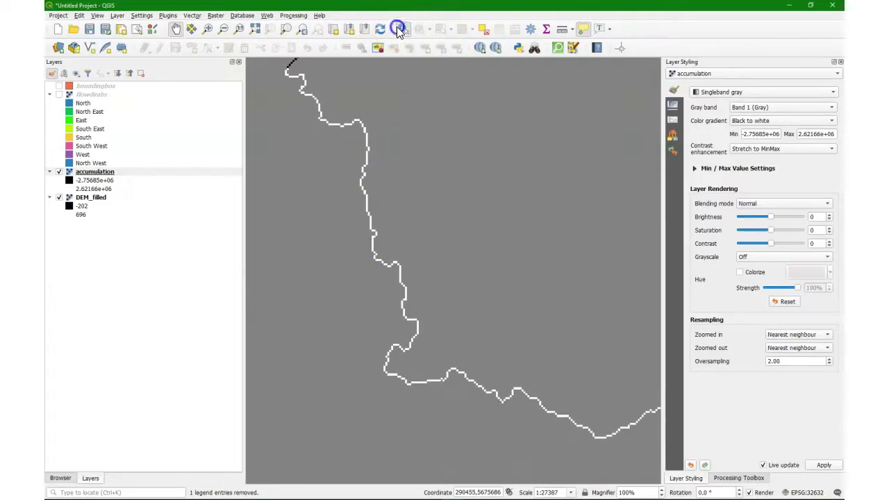
{"action": "left_click", "coordinate": [302, 78]}
{"action": "left_click", "coordinate": [275, 78]}
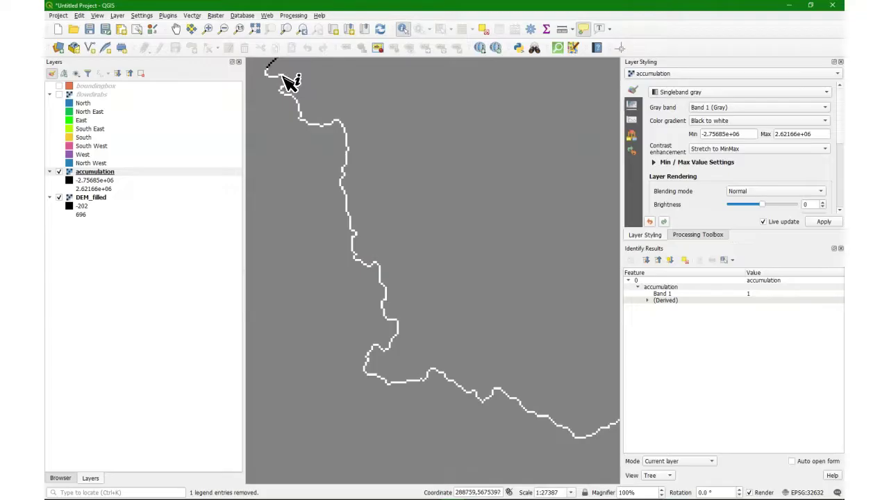
{"action": "scroll", "coordinate": [283, 76], "scroll_direction": "up", "scroll_amount": 2}
{"action": "left_click", "coordinate": [293, 70]}
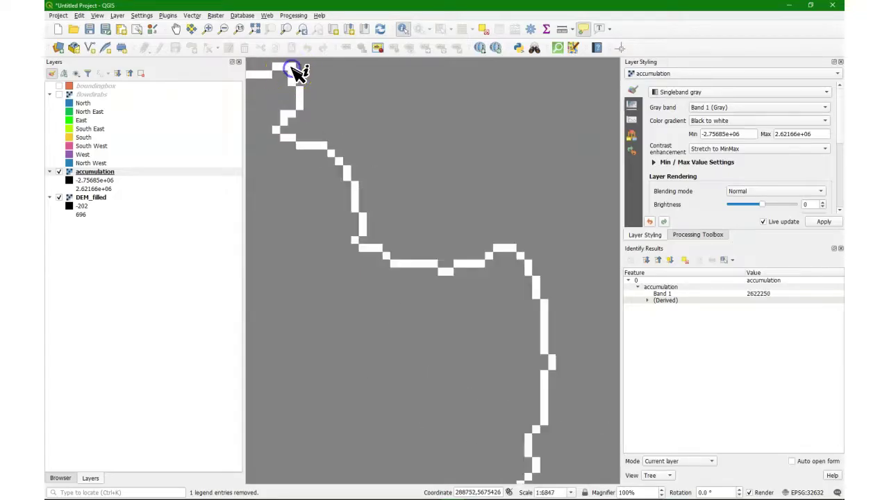
{"action": "scroll", "coordinate": [318, 103], "scroll_direction": "down", "scroll_amount": 7}
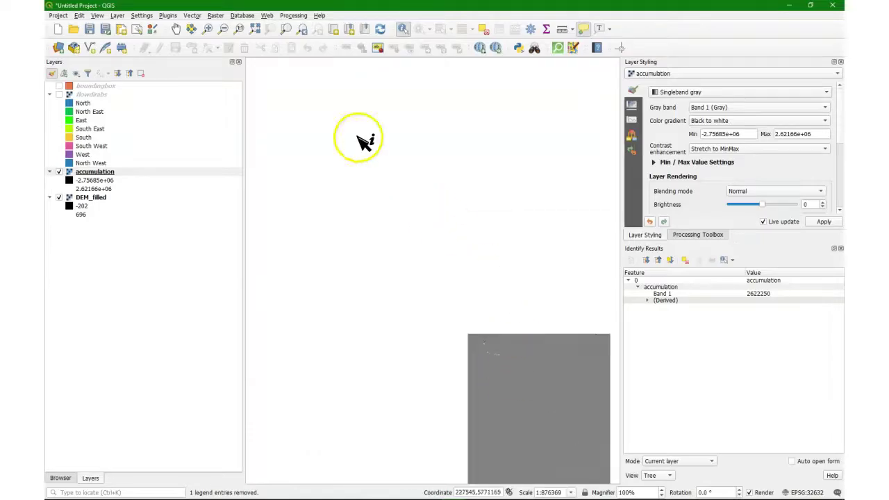
Step: Pan across the river lines and read an accumulation value of 49497 at a stream cell
{"action": "left_click", "coordinate": [176, 28]}
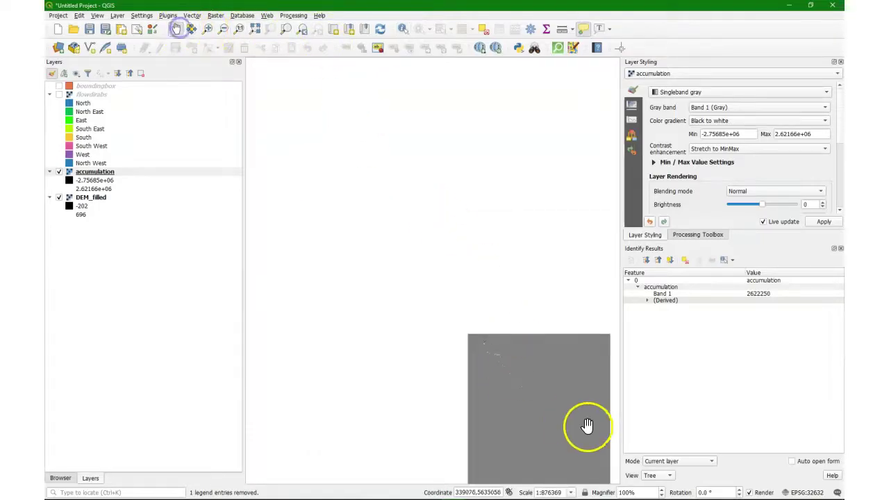
{"action": "left_click_drag", "start_coordinate": [587, 426], "coordinate": [458, 288]}
{"action": "scroll", "coordinate": [410, 339], "scroll_direction": "up", "scroll_amount": 1}
{"action": "scroll", "coordinate": [424, 340], "scroll_direction": "up", "scroll_amount": 4}
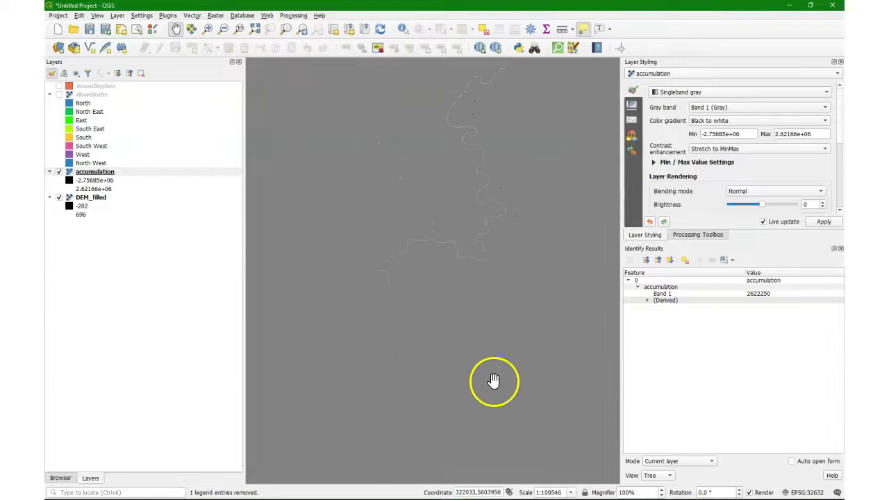
{"action": "left_click_drag", "start_coordinate": [429, 375], "coordinate": [571, 198]}
{"action": "left_click_drag", "start_coordinate": [522, 296], "coordinate": [524, 227]}
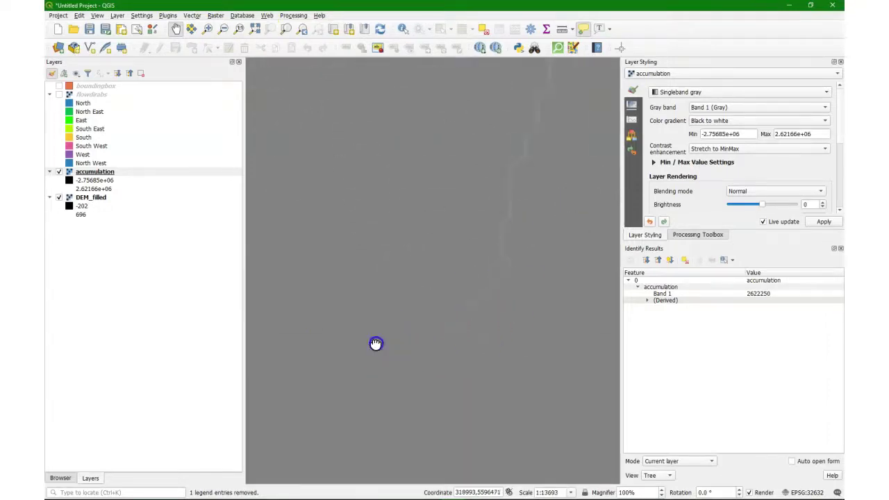
{"action": "scroll", "coordinate": [530, 320], "scroll_direction": "up", "scroll_amount": 1}
{"action": "left_click_drag", "start_coordinate": [430, 269], "coordinate": [496, 313]}
{"action": "left_click", "coordinate": [403, 31]}
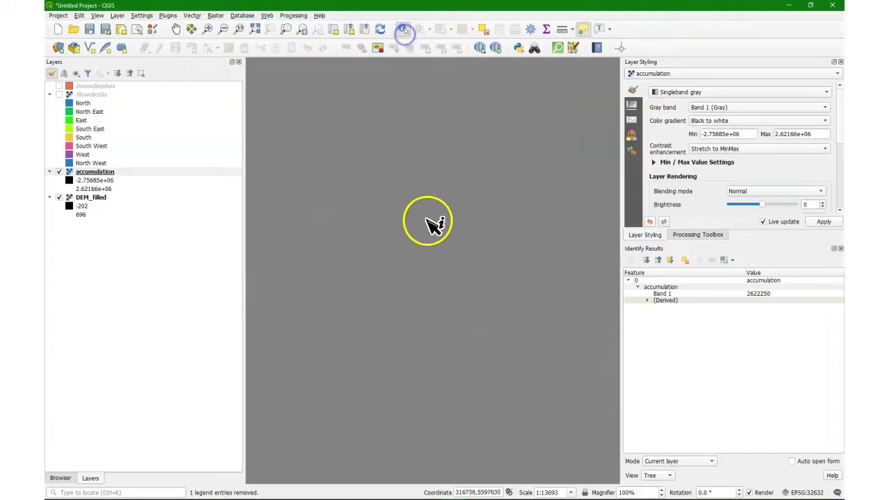
{"action": "scroll", "coordinate": [425, 297], "scroll_direction": "up", "scroll_amount": 2}
{"action": "left_click", "coordinate": [409, 303]}
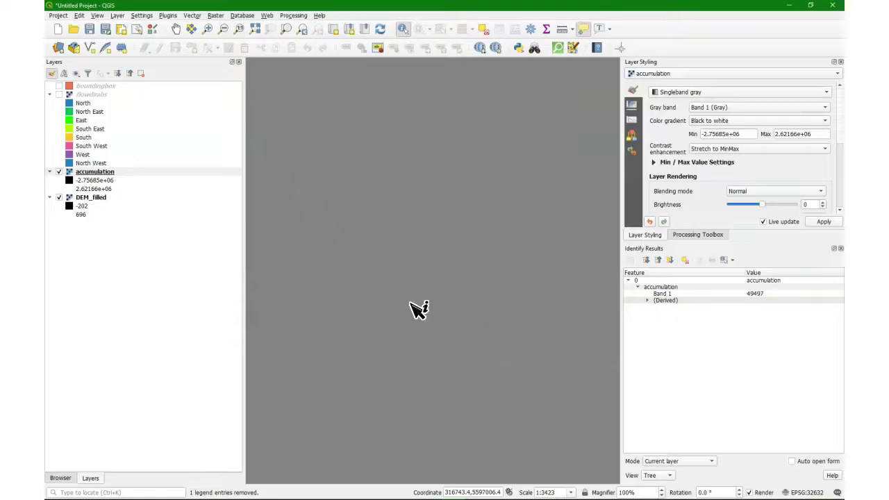
Step: Zoom the map back out from the close-up
{"action": "left_click", "coordinate": [583, 192]}
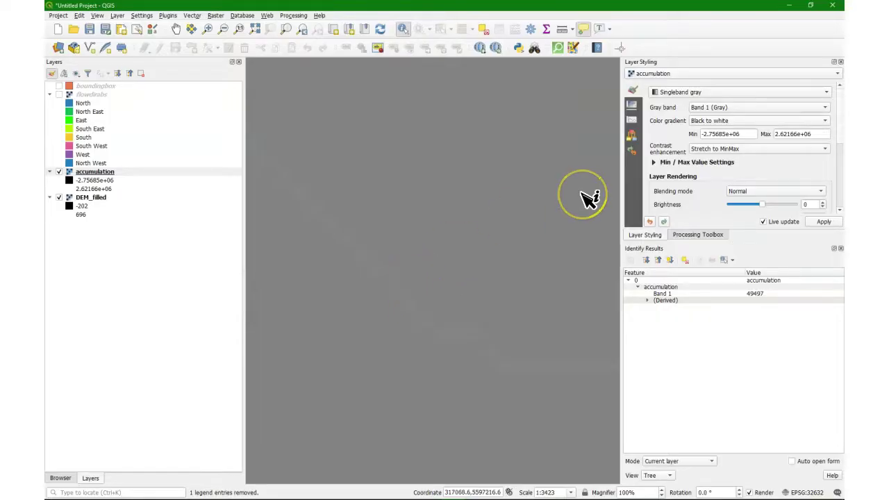
{"action": "left_click", "coordinate": [448, 169]}
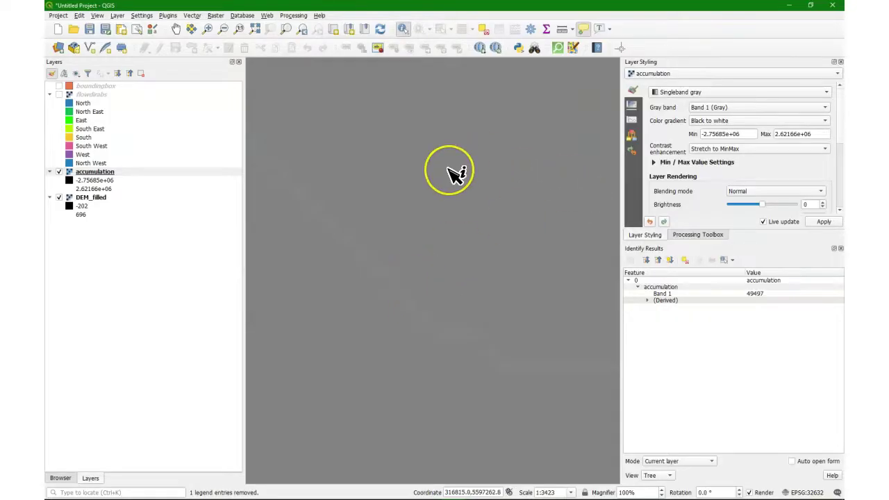
{"action": "left_click", "coordinate": [451, 160]}
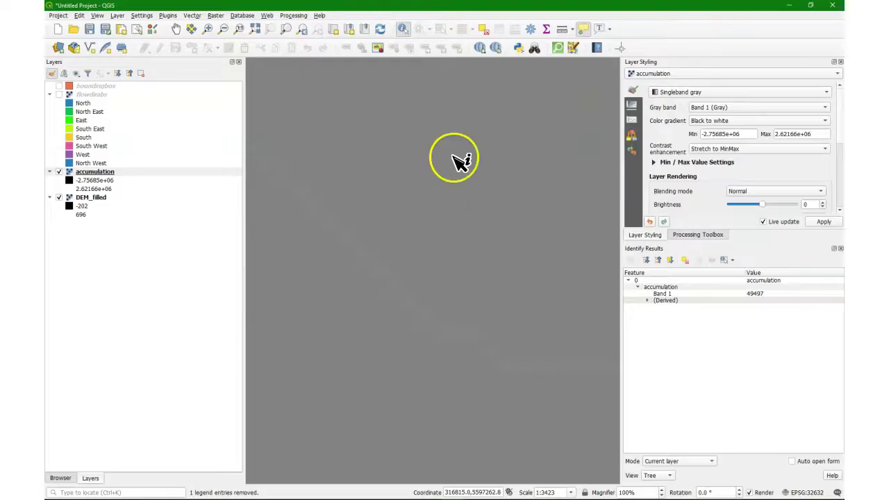
{"action": "scroll", "coordinate": [445, 162], "scroll_direction": "down", "scroll_amount": 2}
{"action": "scroll", "coordinate": [451, 170], "scroll_direction": "down", "scroll_amount": 1}
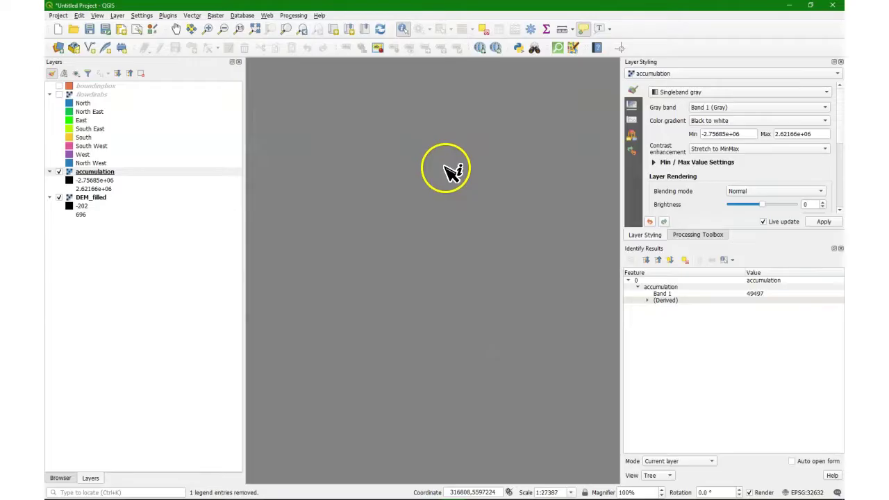
{"action": "scroll", "coordinate": [452, 171], "scroll_direction": "down", "scroll_amount": 1}
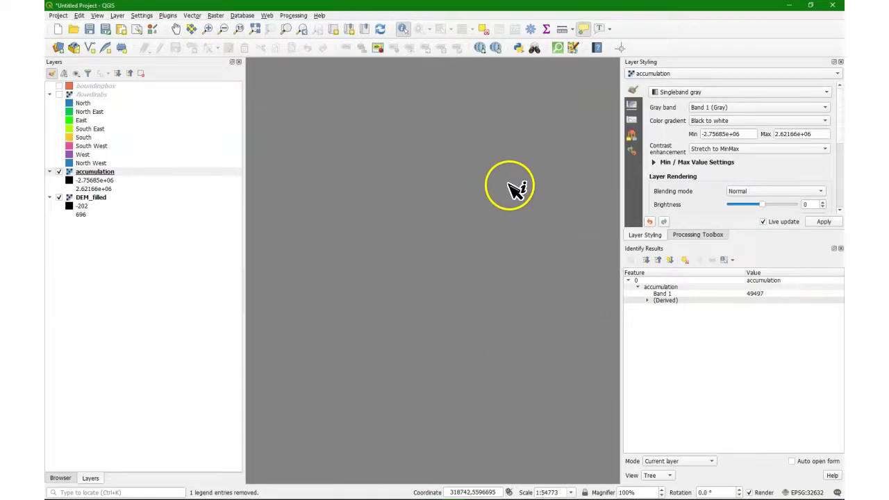
Step: Build the Raster Calculator expression "accumulation@1" > 50000
{"action": "left_click", "coordinate": [216, 16]}
{"action": "left_click", "coordinate": [233, 25]}
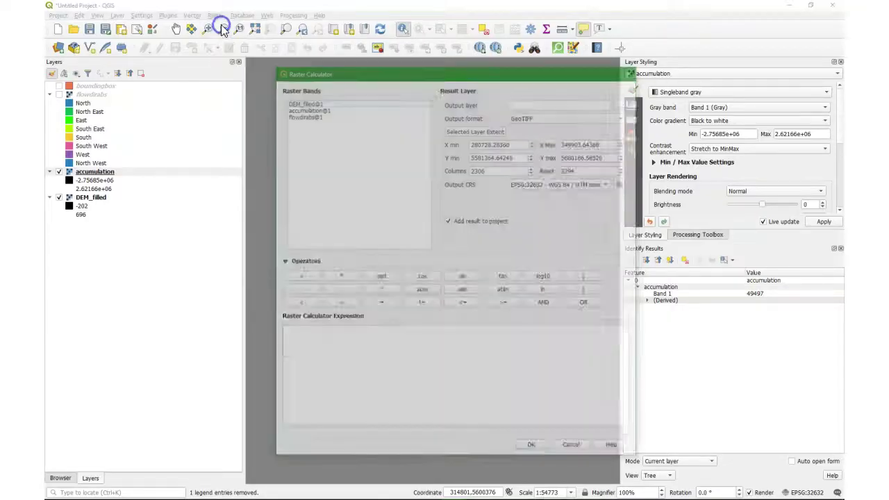
{"action": "double_click", "coordinate": [306, 109]}
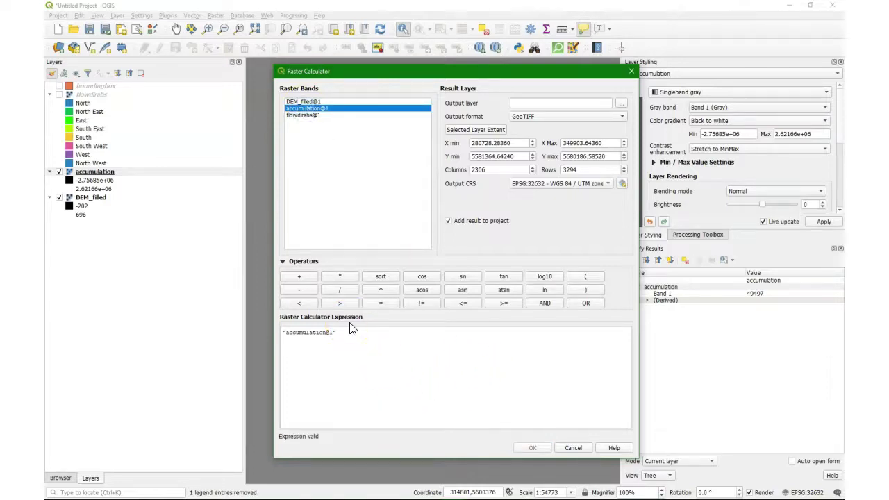
{"action": "left_click", "coordinate": [360, 342]}
{"action": "left_click", "coordinate": [347, 304]}
{"action": "left_click", "coordinate": [374, 332]}
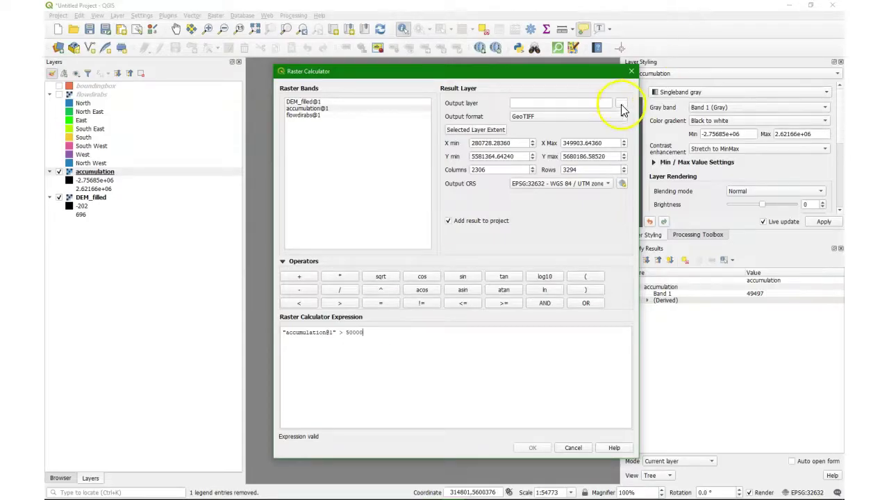
Step: Save the result as channels.tif and run the calculation
{"action": "left_click", "coordinate": [621, 104]}
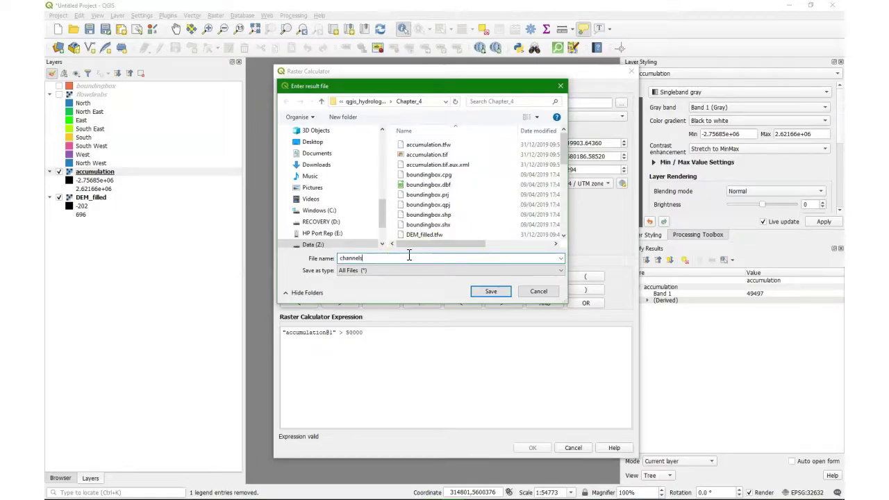
{"action": "type", "text": "channels.tif"}
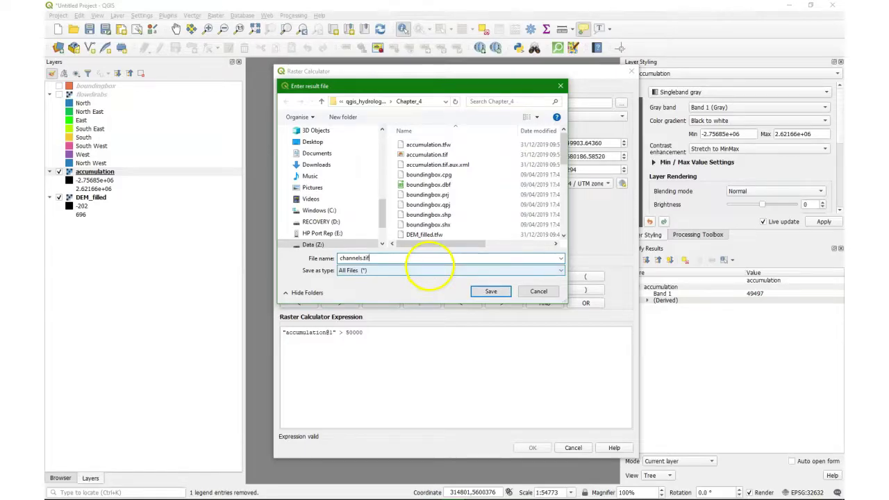
{"action": "left_click", "coordinate": [481, 292]}
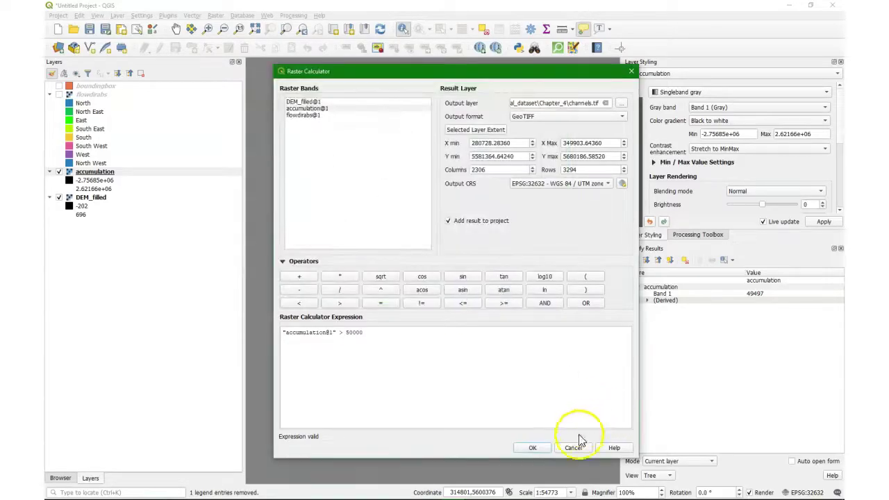
{"action": "left_click", "coordinate": [533, 447]}
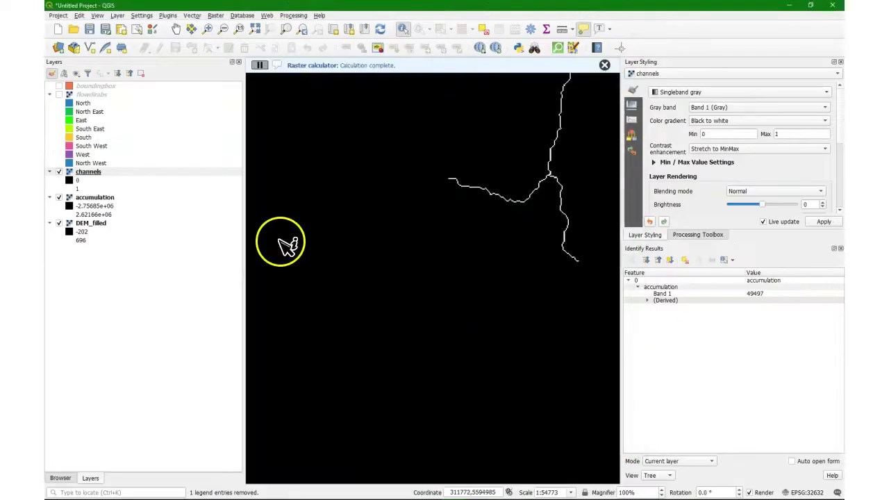
Step: Zoom to the full extent of the channels layer
{"action": "left_click", "coordinate": [98, 173]}
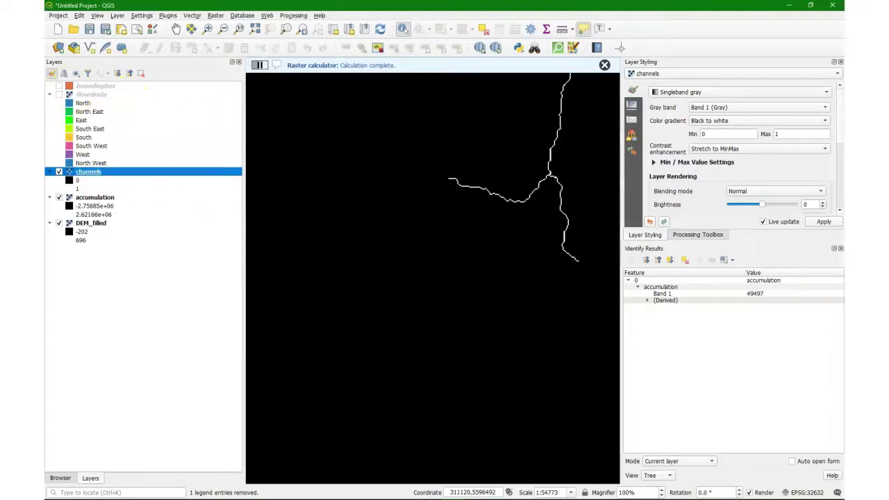
{"action": "right_click", "coordinate": [104, 176]}
{"action": "left_click", "coordinate": [120, 176]}
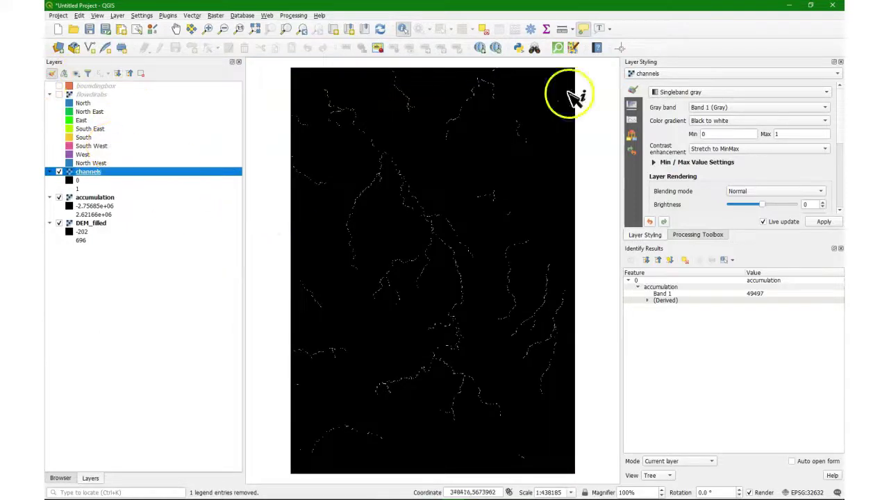
Step: Style channels as Paletted/Unique values, deleting class 0 and colouring class 1 blue
{"action": "left_click", "coordinate": [766, 93]}
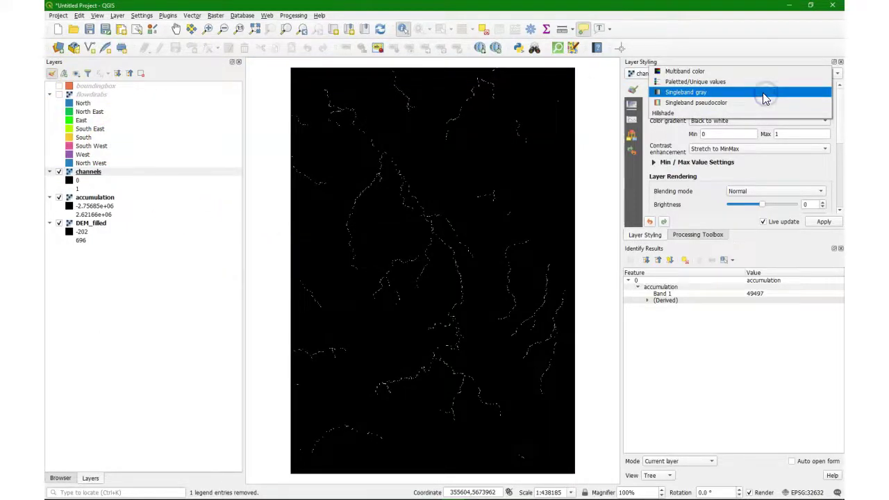
{"action": "left_click", "coordinate": [694, 80]}
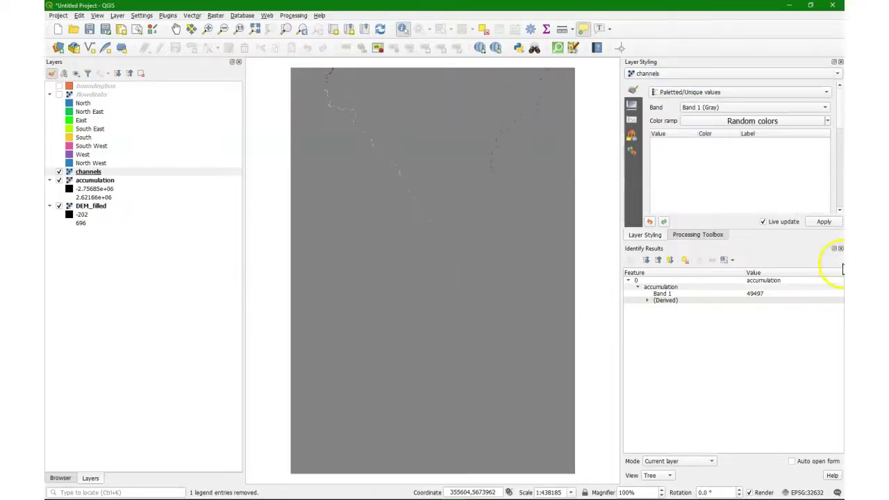
{"action": "left_click", "coordinate": [840, 248]}
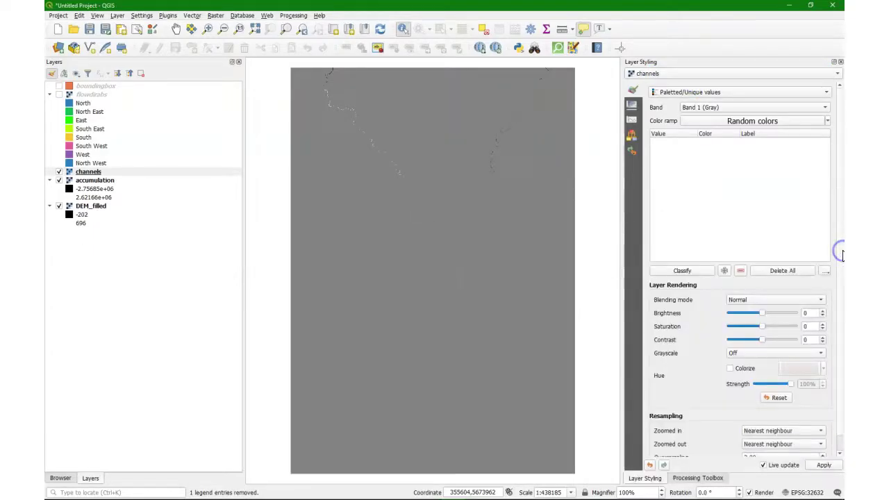
{"action": "left_click", "coordinate": [678, 271]}
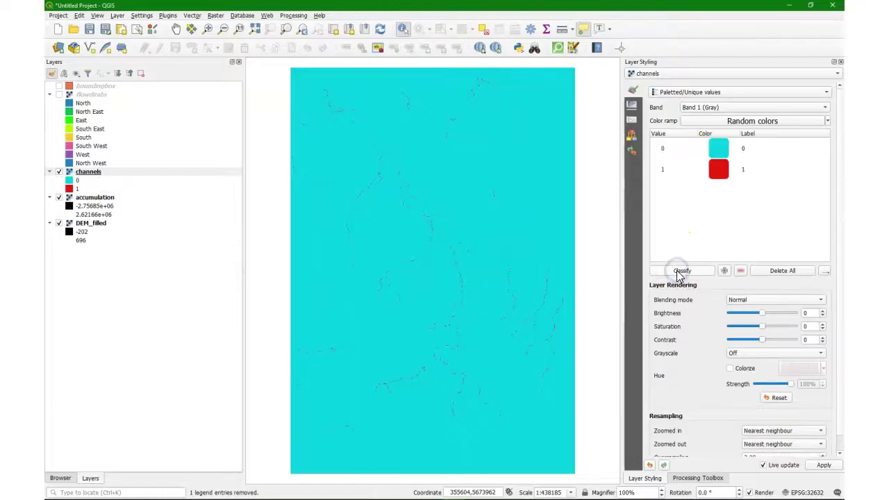
{"action": "left_click", "coordinate": [722, 147]}
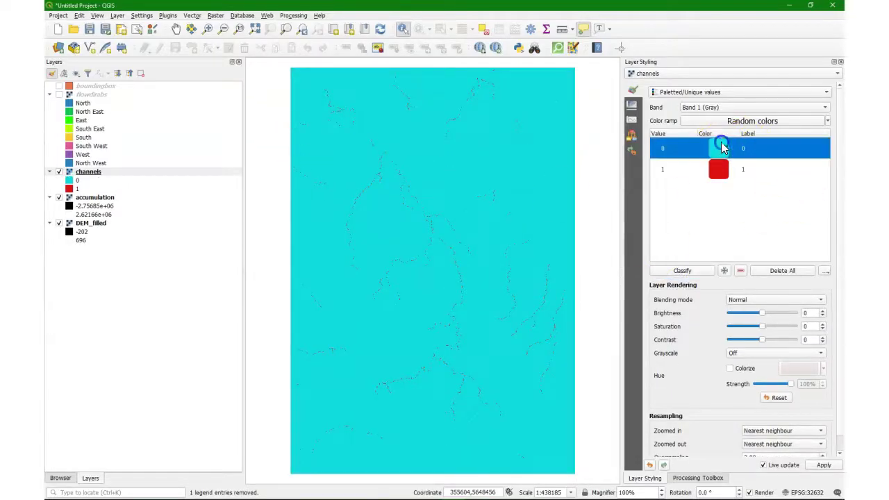
{"action": "left_click", "coordinate": [740, 270]}
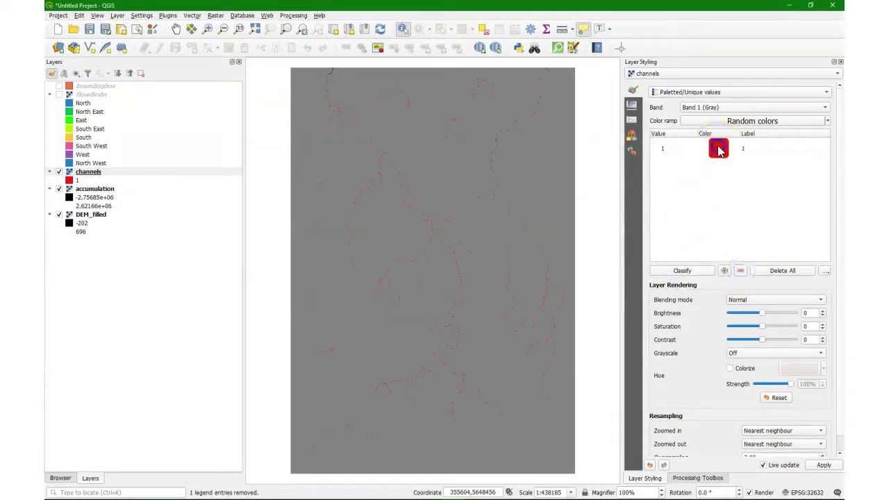
{"action": "double_click", "coordinate": [717, 148]}
{"action": "left_click", "coordinate": [667, 201]}
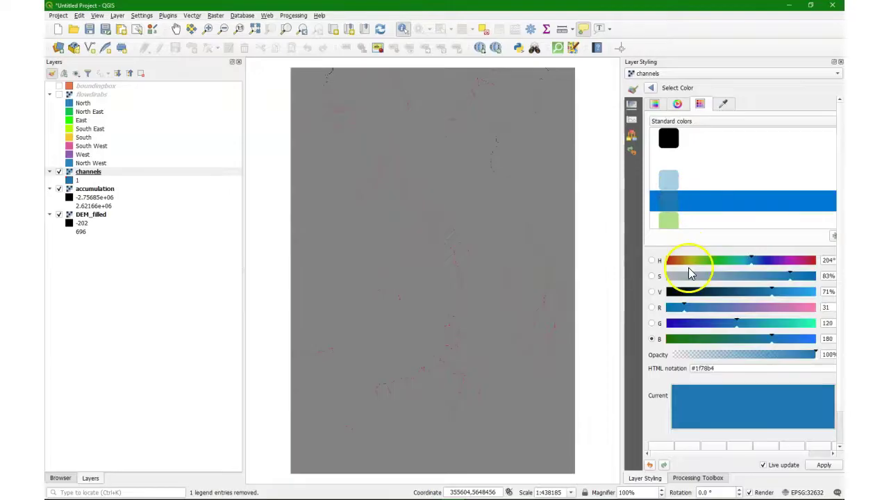
Step: Remove the accumulation layer from the project
{"action": "left_click", "coordinate": [81, 193]}
{"action": "right_click", "coordinate": [82, 193]}
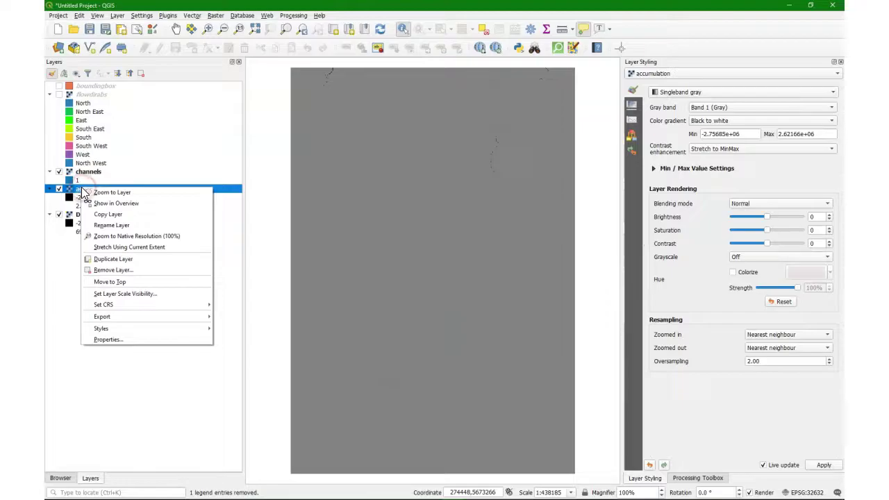
{"action": "left_click", "coordinate": [114, 269]}
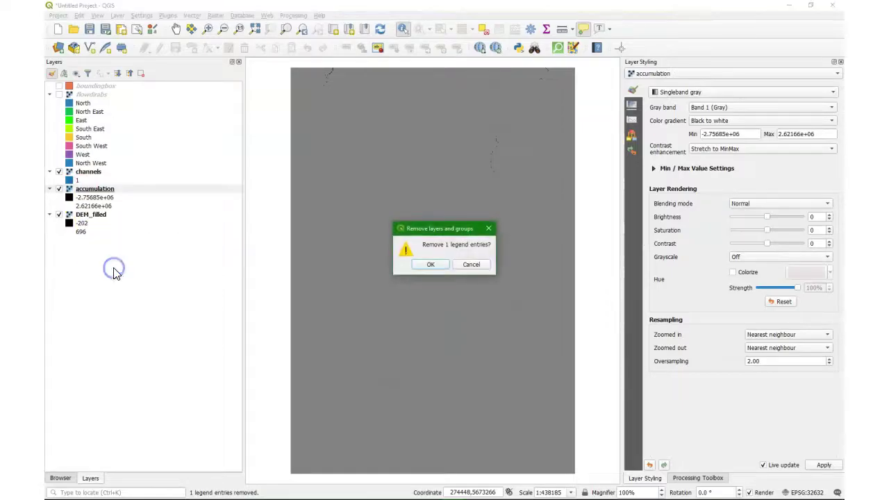
{"action": "left_click", "coordinate": [430, 265]}
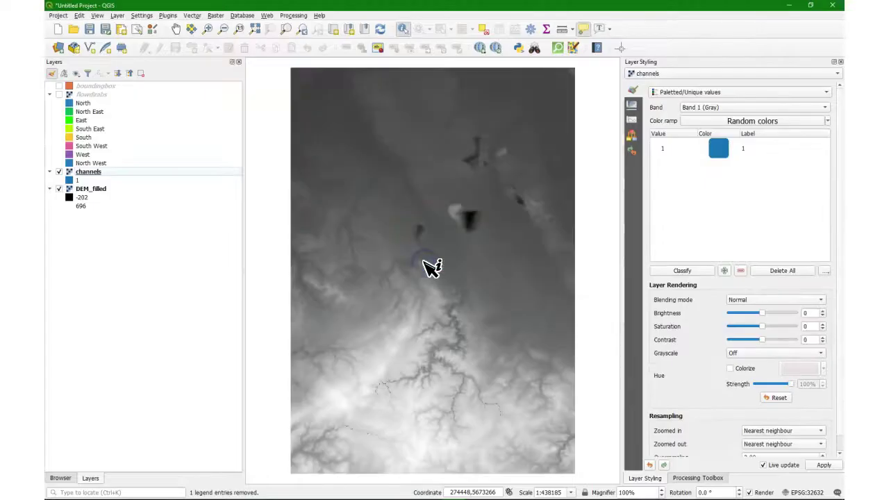
Step: Add the OSM Standard basemap via QuickMapServices
{"action": "left_click", "coordinate": [267, 15]}
{"action": "mouse_move", "coordinate": [305, 25]}
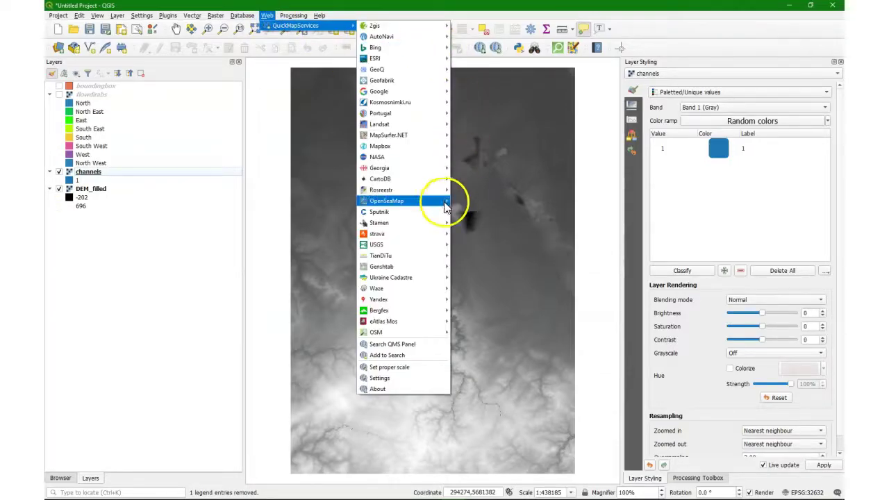
{"action": "mouse_move", "coordinate": [417, 331]}
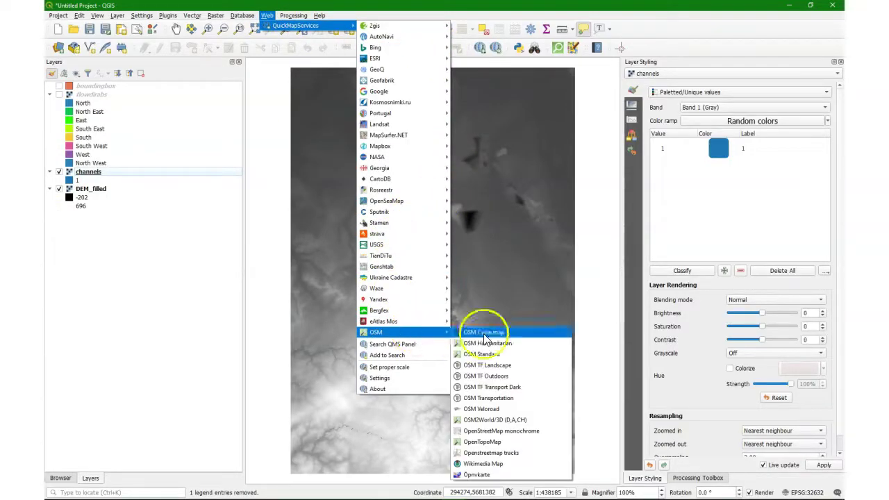
{"action": "left_click", "coordinate": [486, 354]}
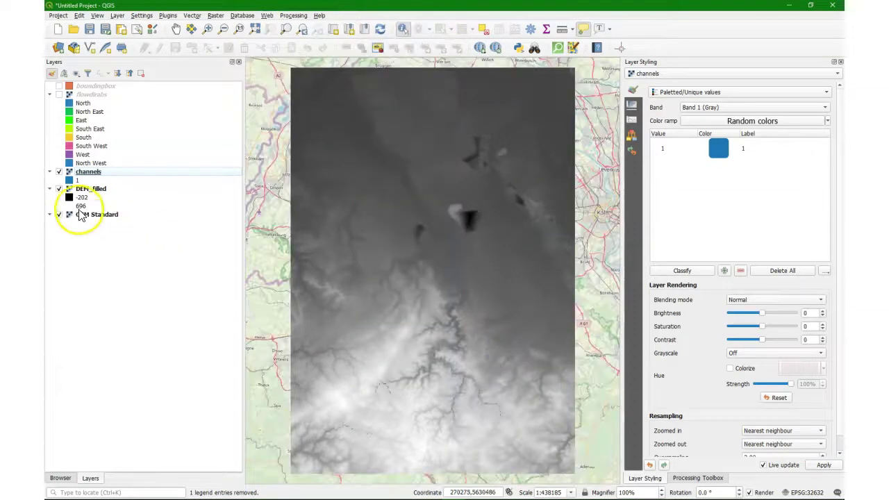
Step: Hide DEM_filled and zoom in on the blue channels over OpenStreetMap
{"action": "left_click", "coordinate": [59, 188]}
{"action": "scroll", "coordinate": [371, 151], "scroll_direction": "up", "scroll_amount": 1}
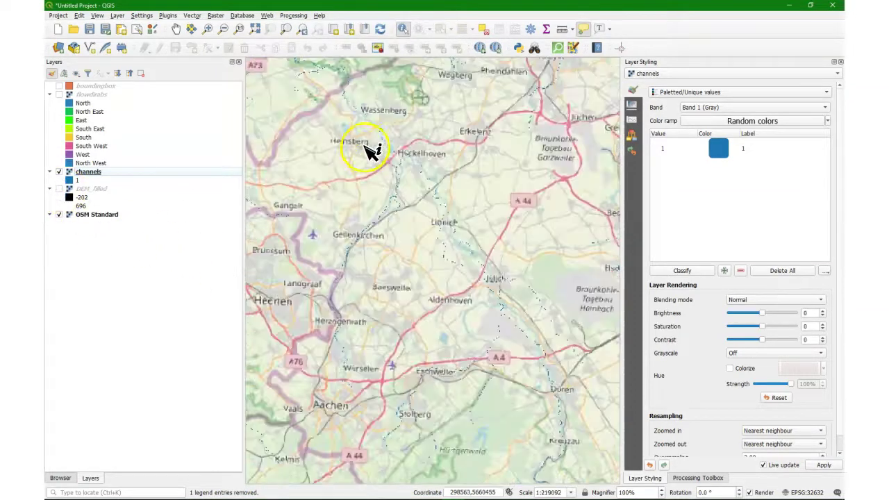
{"action": "left_click", "coordinate": [177, 29]}
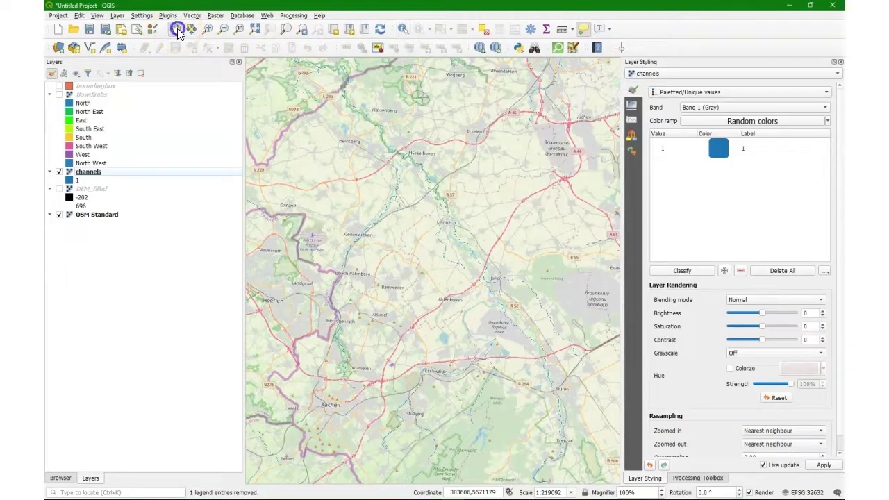
{"action": "scroll", "coordinate": [426, 204], "scroll_direction": "up", "scroll_amount": 1}
{"action": "scroll", "coordinate": [395, 172], "scroll_direction": "up", "scroll_amount": 1}
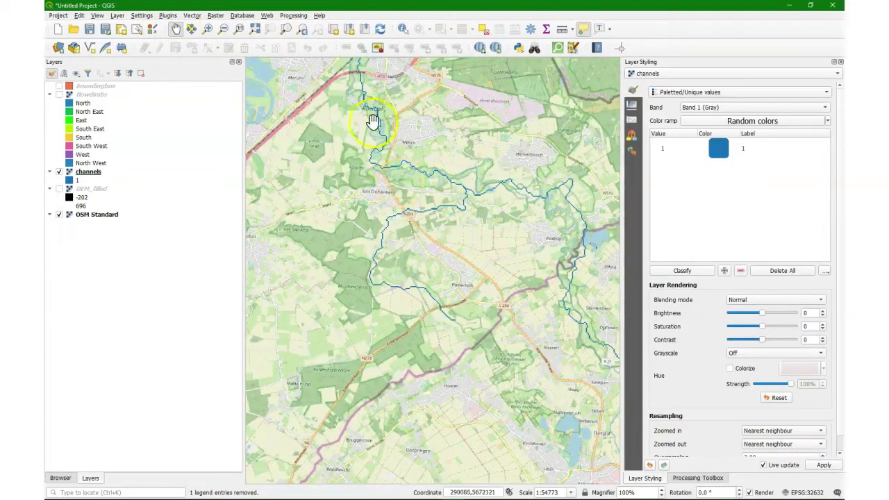
{"action": "scroll", "coordinate": [357, 159], "scroll_direction": "up", "scroll_amount": 1}
{"action": "mouse_move", "coordinate": [357, 159]}
{"action": "left_mouse_down"}
{"action": "mouse_move", "coordinate": [377, 185]}
{"action": "mouse_move", "coordinate": [353, 161]}
{"action": "left_mouse_up"}
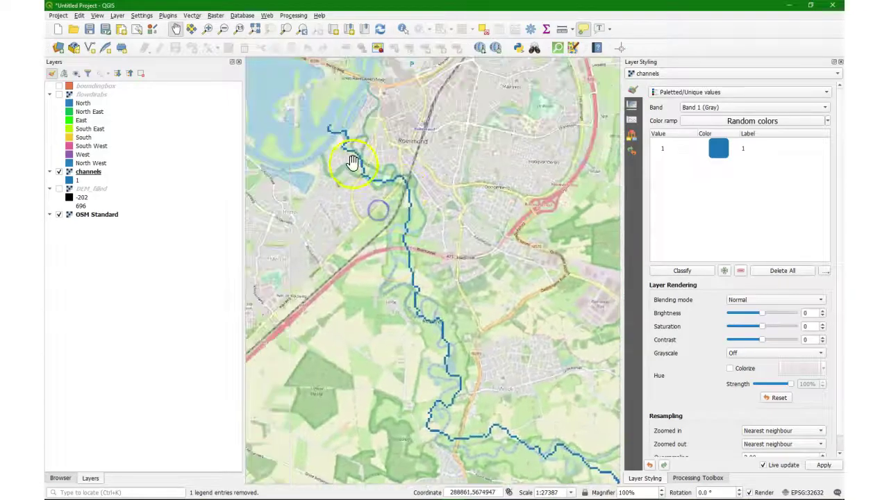
{"action": "left_click_drag", "start_coordinate": [442, 257], "coordinate": [413, 180]}
{"action": "left_click_drag", "start_coordinate": [496, 277], "coordinate": [410, 197]}
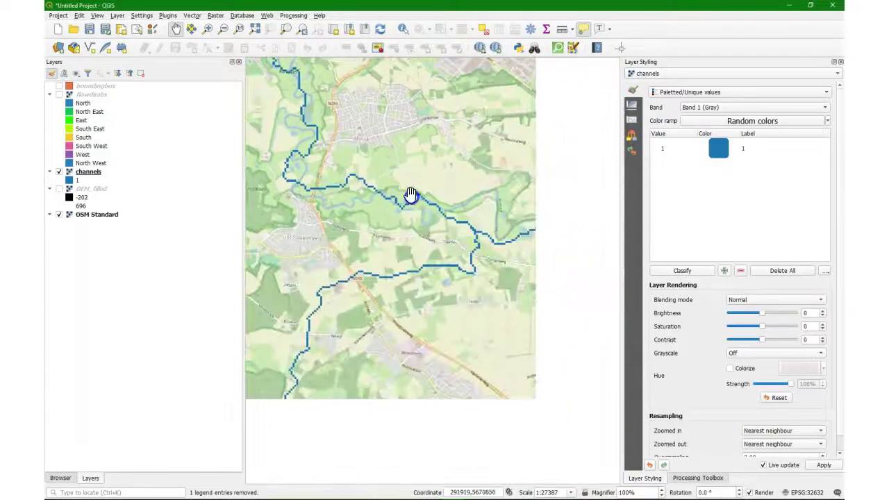
{"action": "left_click_drag", "start_coordinate": [417, 287], "coordinate": [510, 365]}
{"action": "scroll", "coordinate": [474, 262], "scroll_direction": "down", "scroll_amount": 1}
{"action": "mouse_move", "coordinate": [440, 280]}
{"action": "left_mouse_down"}
{"action": "mouse_move", "coordinate": [530, 341]}
{"action": "mouse_move", "coordinate": [511, 378]}
{"action": "mouse_move", "coordinate": [434, 268]}
{"action": "left_mouse_up"}
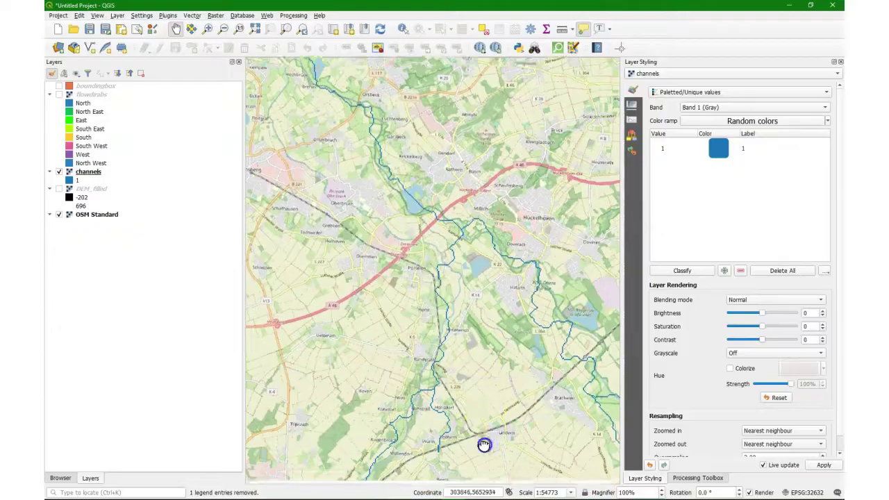
{"action": "left_click_drag", "start_coordinate": [482, 448], "coordinate": [485, 229]}
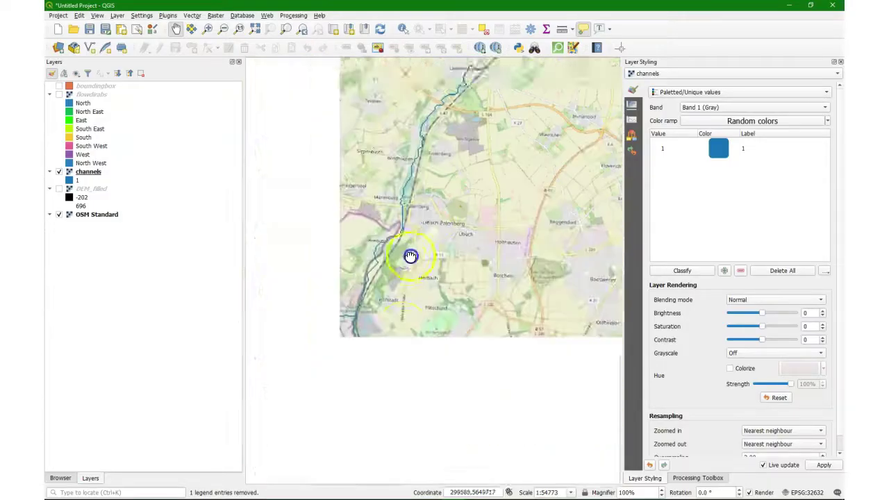
{"action": "left_click_drag", "start_coordinate": [411, 255], "coordinate": [491, 411]}
{"action": "scroll", "coordinate": [373, 258], "scroll_direction": "down", "scroll_amount": 1}
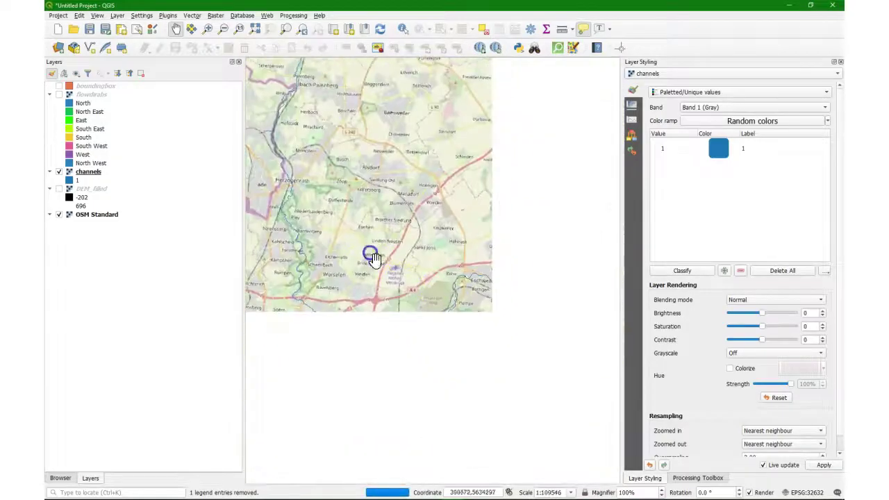
{"action": "scroll", "coordinate": [488, 329], "scroll_direction": "up", "scroll_amount": 1}
{"action": "left_click_drag", "start_coordinate": [474, 298], "coordinate": [426, 362]}
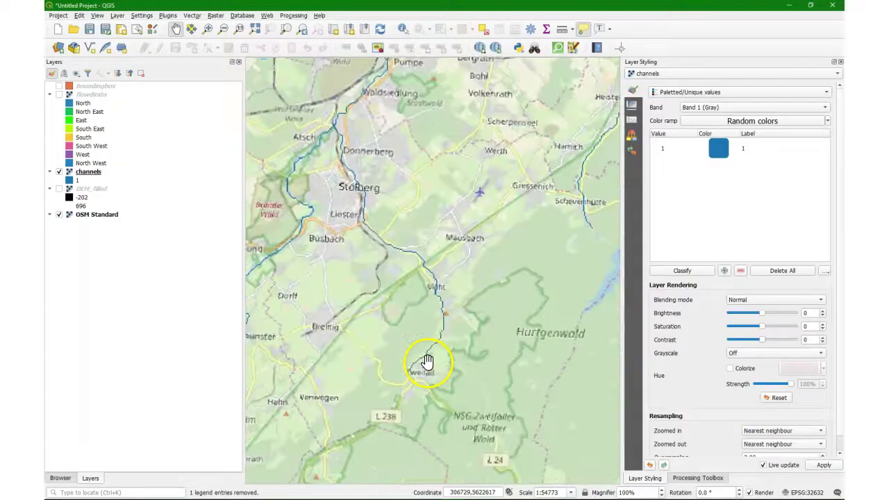
{"action": "scroll", "coordinate": [426, 361], "scroll_direction": "up", "scroll_amount": 1}
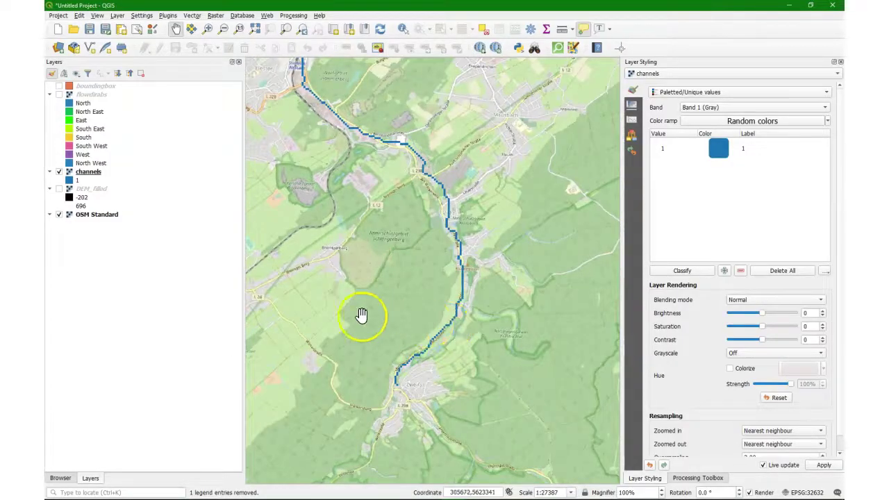
{"action": "left_click_drag", "start_coordinate": [361, 314], "coordinate": [449, 315]}
{"action": "left_click_drag", "start_coordinate": [512, 386], "coordinate": [452, 245]}
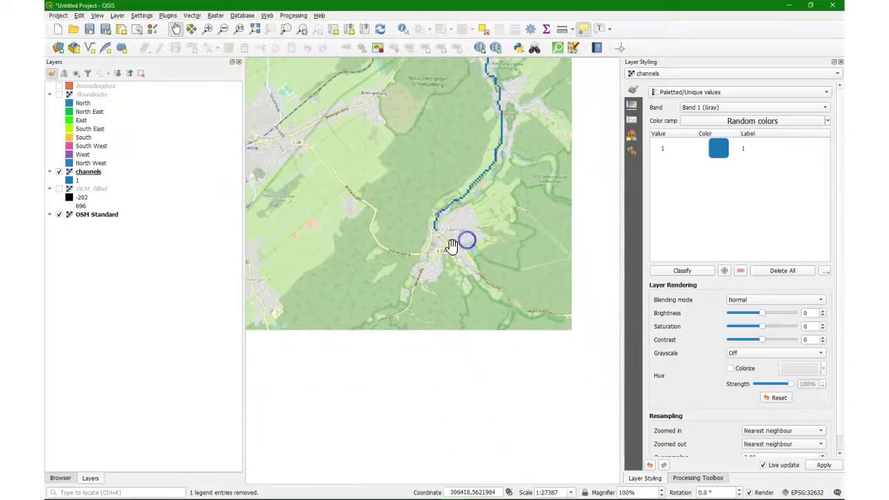
{"action": "left_click_drag", "start_coordinate": [530, 433], "coordinate": [490, 317]}
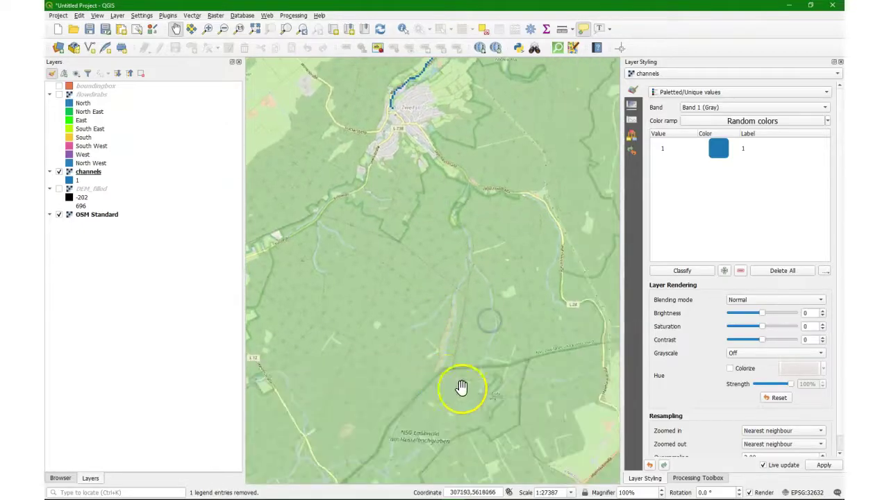
{"action": "left_click_drag", "start_coordinate": [445, 99], "coordinate": [407, 312]}
{"action": "left_click_drag", "start_coordinate": [425, 102], "coordinate": [429, 248]}
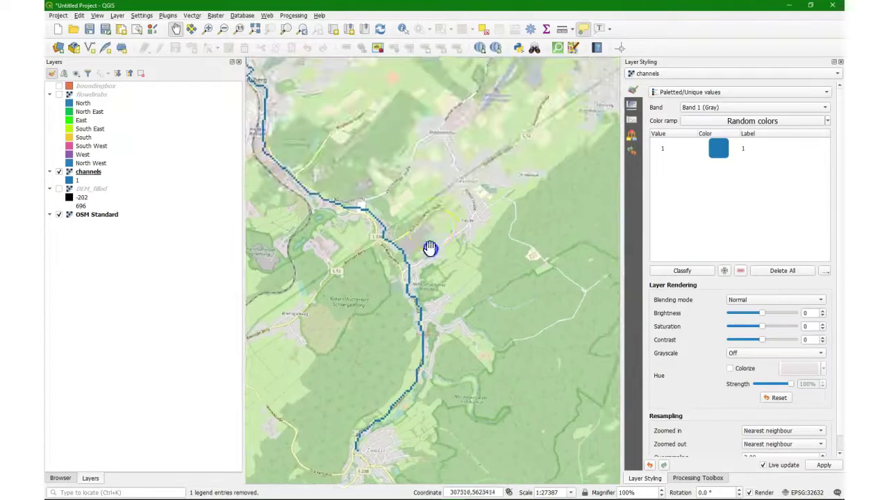
{"action": "scroll", "coordinate": [429, 247], "scroll_direction": "down", "scroll_amount": 1}
{"action": "scroll", "coordinate": [420, 236], "scroll_direction": "down", "scroll_amount": 1}
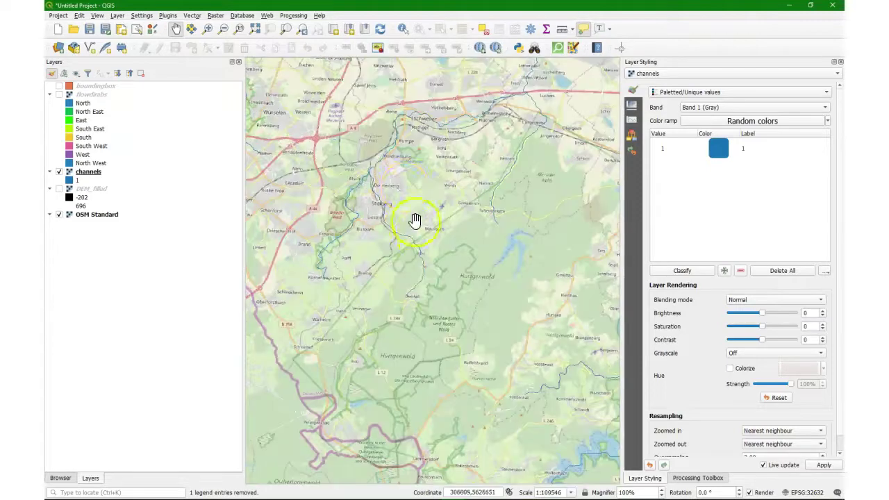
{"action": "left_click_drag", "start_coordinate": [403, 182], "coordinate": [405, 281]}
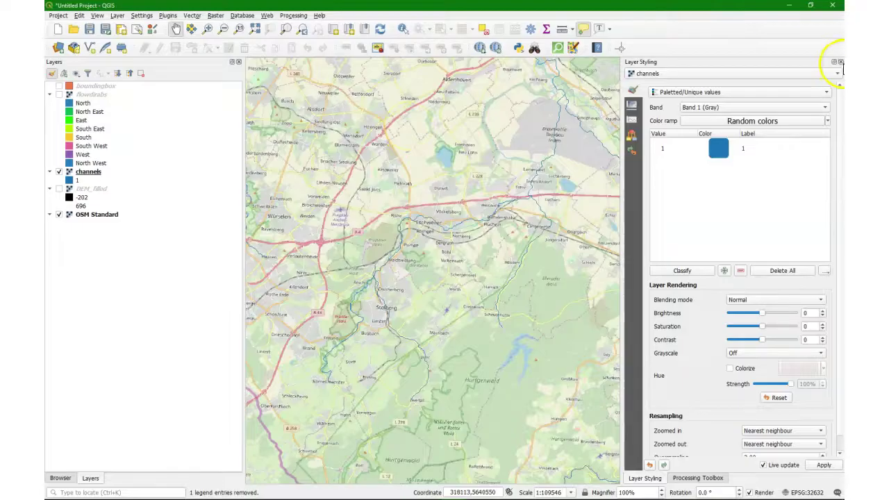
Step: Expand GRASS > Raster (r.*) in the Processing Toolbox and select r.stream.extract
{"action": "left_click", "coordinate": [840, 61]}
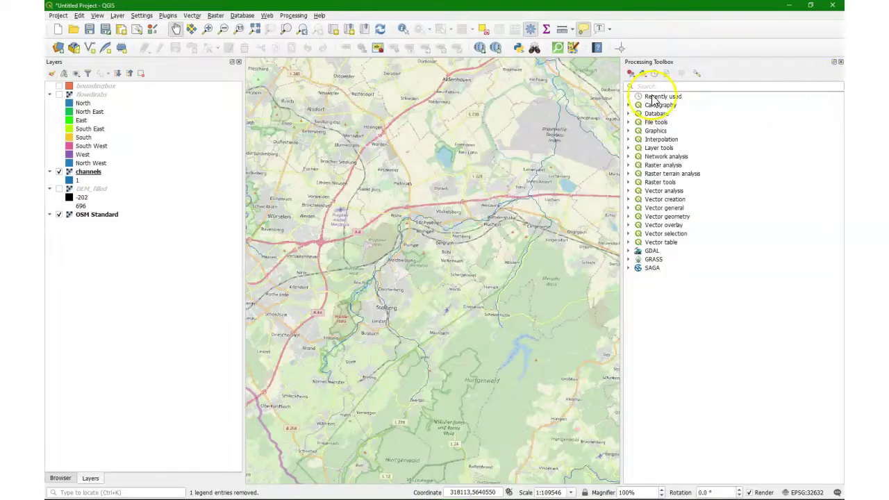
{"action": "left_click", "coordinate": [628, 259]}
{"action": "left_click", "coordinate": [638, 279]}
{"action": "scroll", "coordinate": [654, 341], "scroll_direction": "down", "scroll_amount": 7}
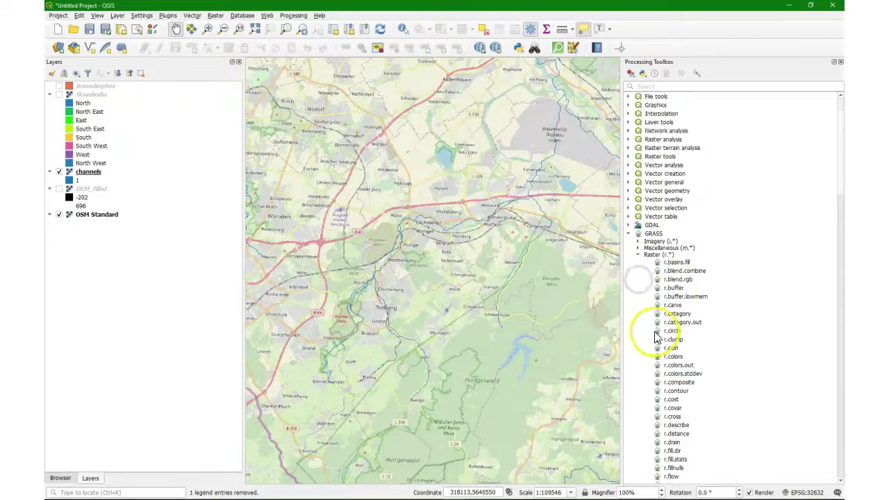
{"action": "scroll", "coordinate": [653, 347], "scroll_direction": "down", "scroll_amount": 20}
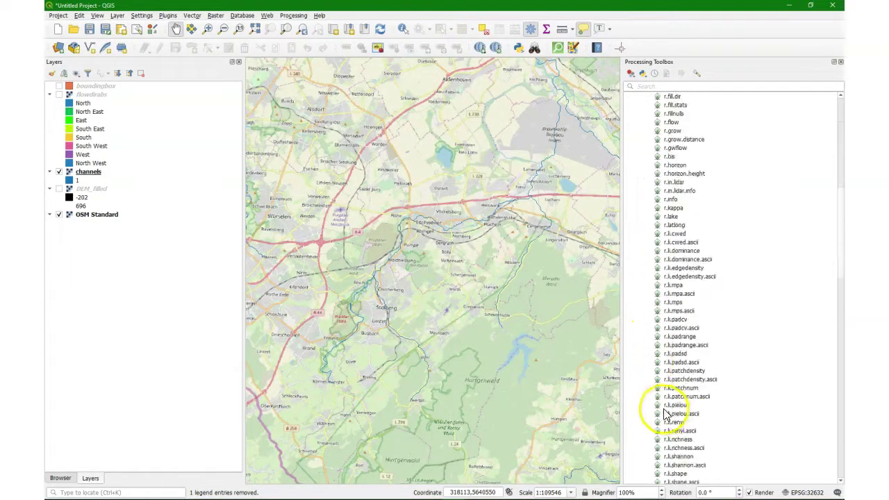
{"action": "scroll", "coordinate": [661, 414], "scroll_direction": "down", "scroll_amount": 1}
{"action": "left_click", "coordinate": [670, 415]}
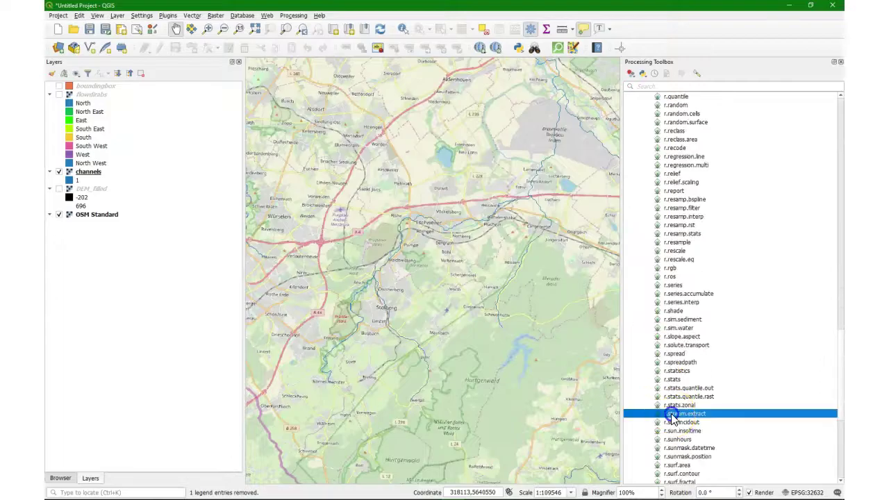
Step: Open r.stream.extract with DEM_filled as elevation and a 50000 accumulation threshold
{"action": "double_click", "coordinate": [670, 414]}
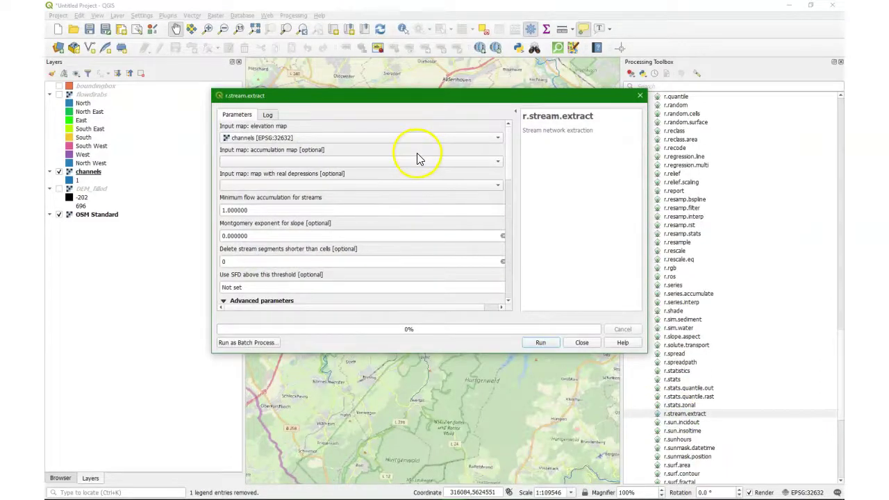
{"action": "left_click", "coordinate": [258, 139]}
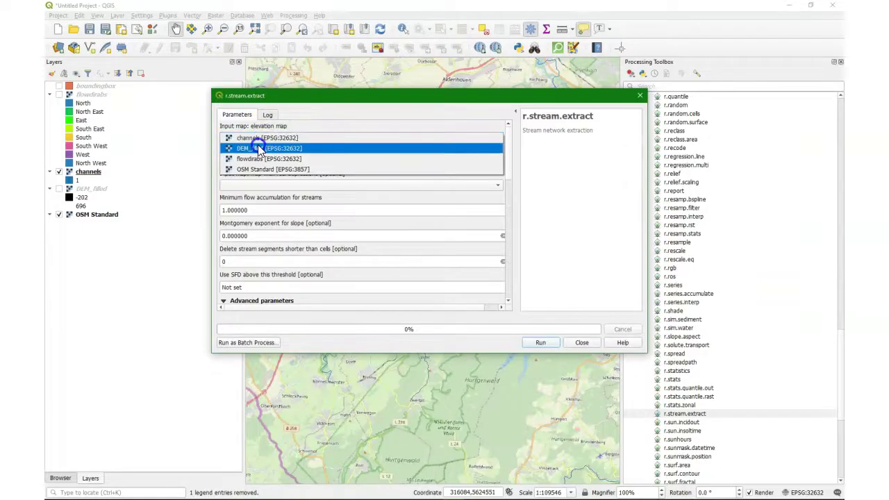
{"action": "left_click", "coordinate": [259, 149]}
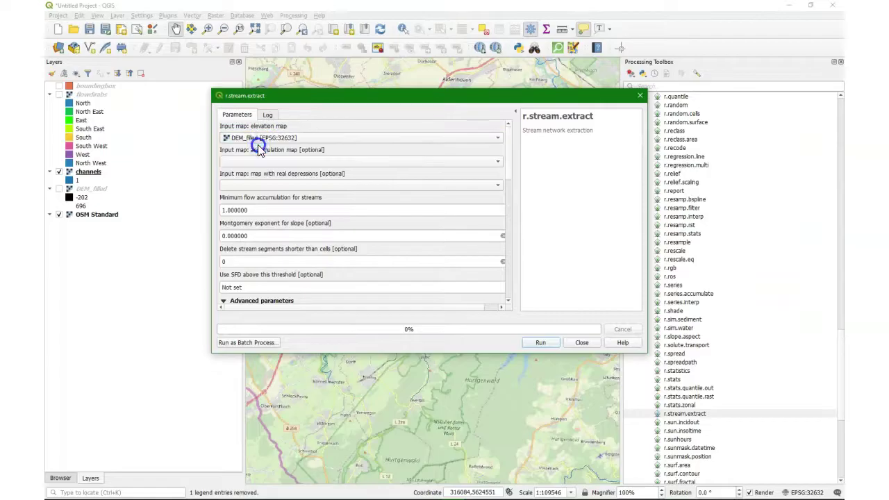
{"action": "left_click", "coordinate": [243, 210]}
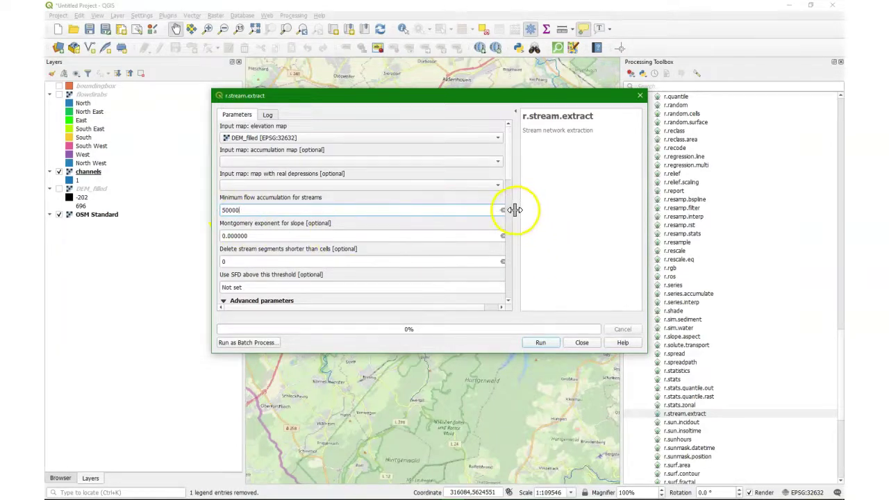
Step: Set the v.out.ogr output type to line and widen the parameter pane
{"action": "scroll", "coordinate": [507, 178], "scroll_direction": "down", "scroll_amount": 3}
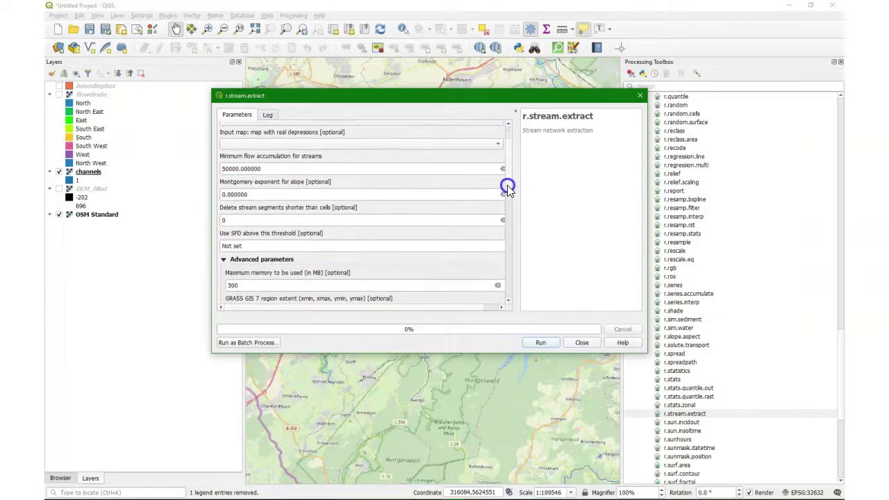
{"action": "scroll", "coordinate": [508, 188], "scroll_direction": "down", "scroll_amount": 3}
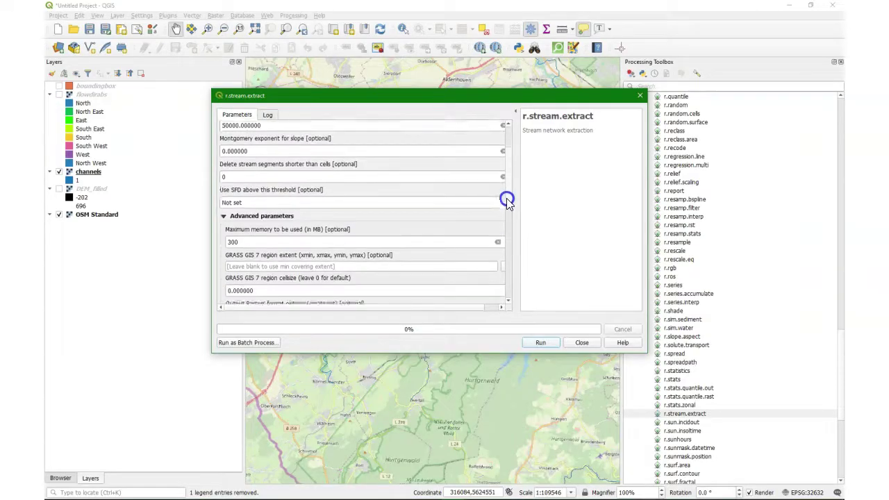
{"action": "scroll", "coordinate": [507, 202], "scroll_direction": "down", "scroll_amount": 10}
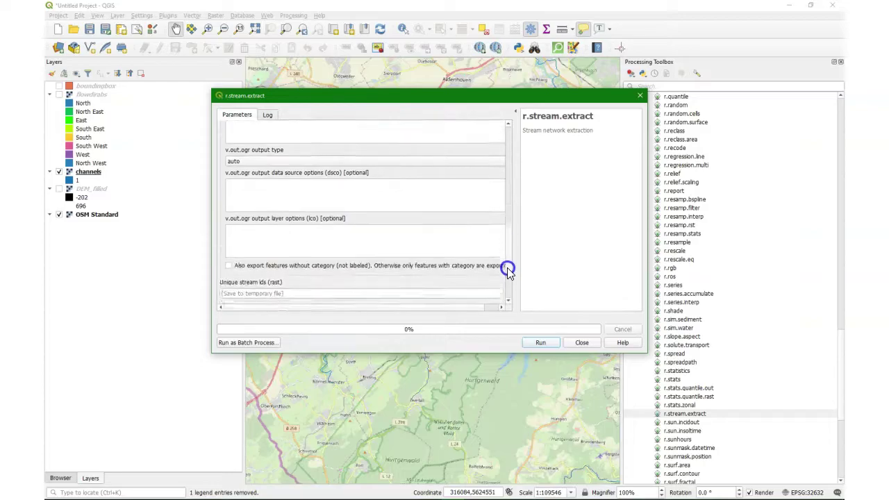
{"action": "scroll", "coordinate": [508, 271], "scroll_direction": "down", "scroll_amount": 1}
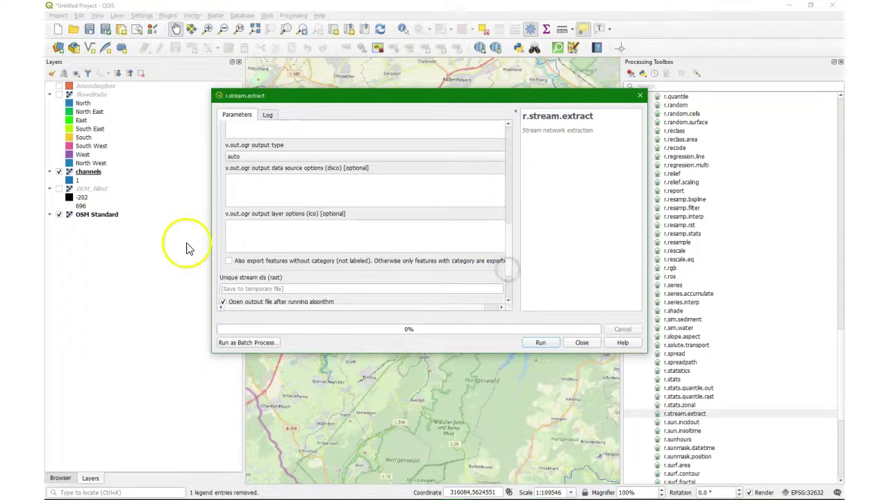
{"action": "left_click", "coordinate": [255, 157]}
{"action": "left_click", "coordinate": [242, 179]}
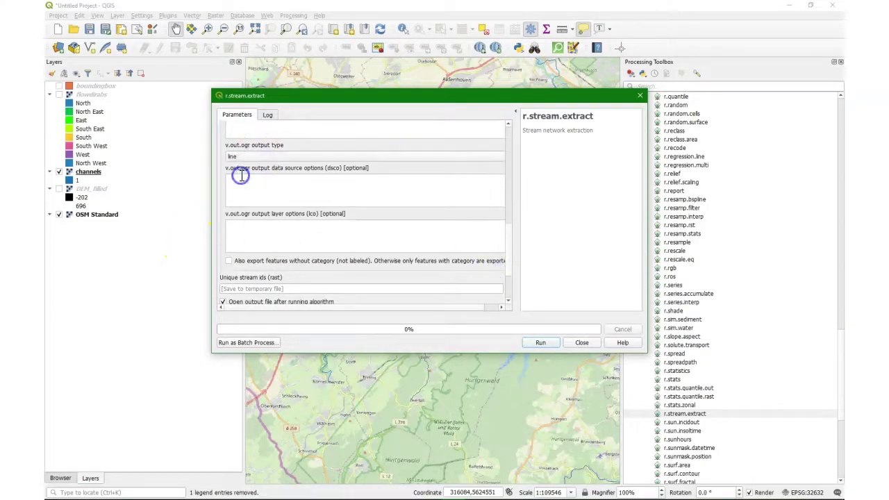
{"action": "left_click", "coordinate": [508, 236]}
{"action": "left_click_drag", "start_coordinate": [508, 236], "coordinate": [508, 262]}
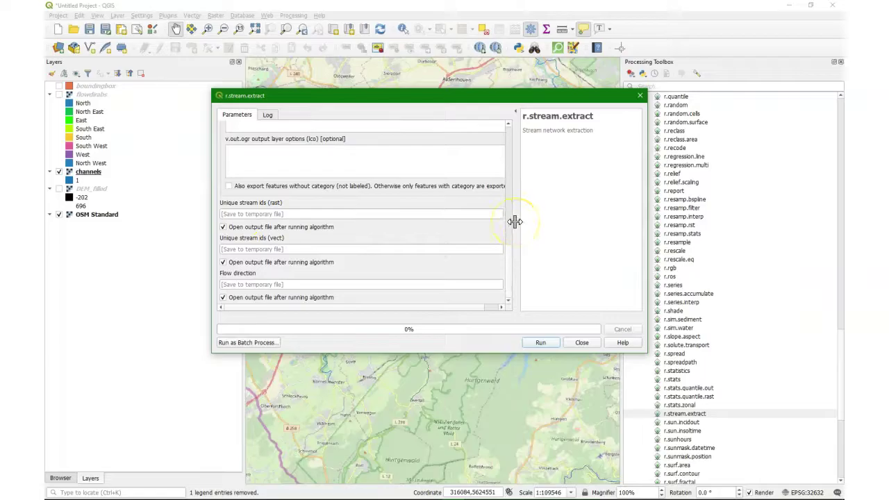
{"action": "left_click_drag", "start_coordinate": [514, 221], "coordinate": [538, 224]}
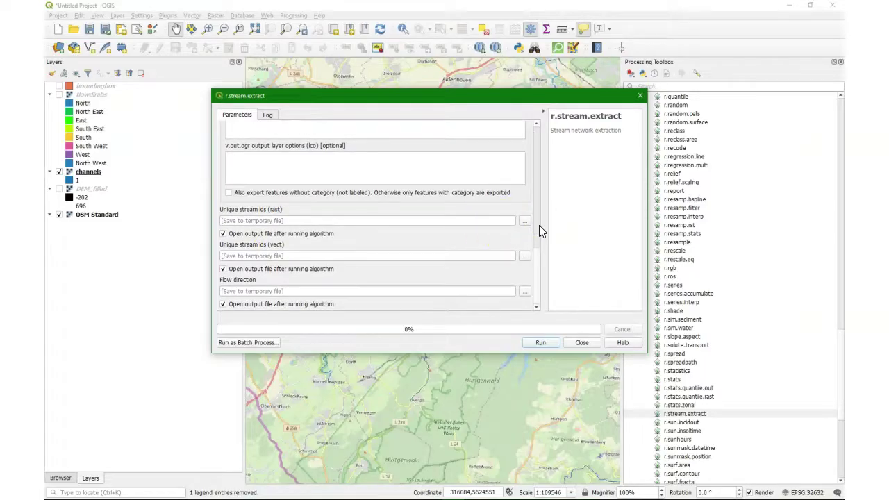
Step: Save the raster stream ids output as streams.tif in the Chapter_4 folder
{"action": "left_click", "coordinate": [524, 221]}
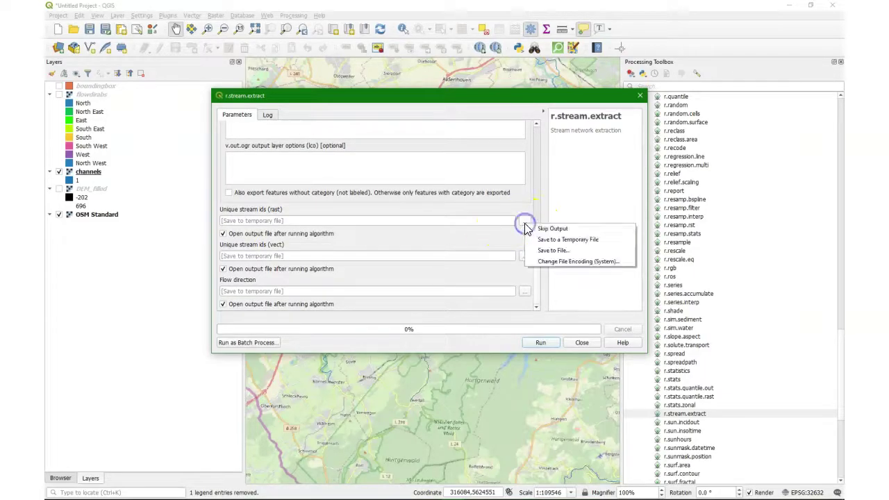
{"action": "left_click", "coordinate": [555, 252]}
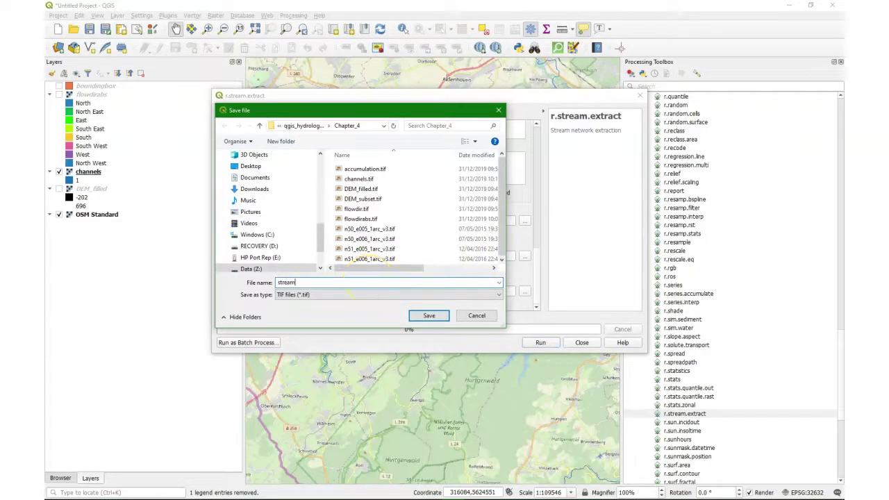
{"action": "type", "text": "streams"}
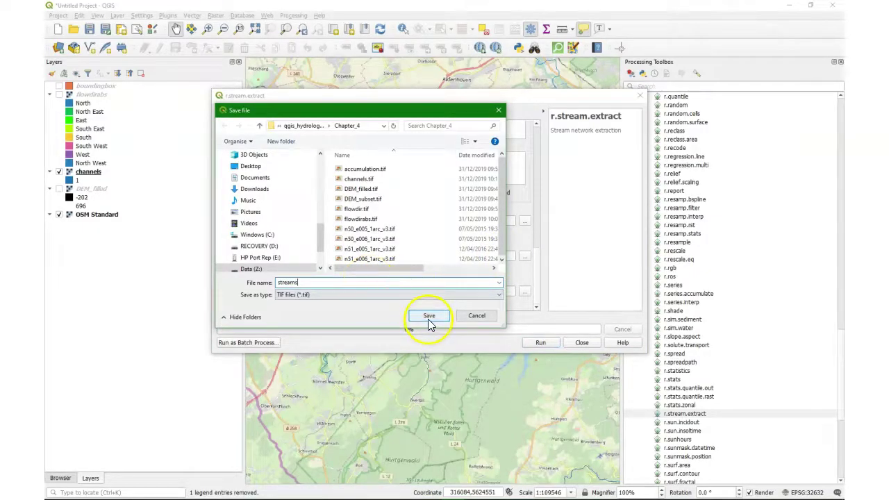
{"action": "left_click", "coordinate": [428, 316]}
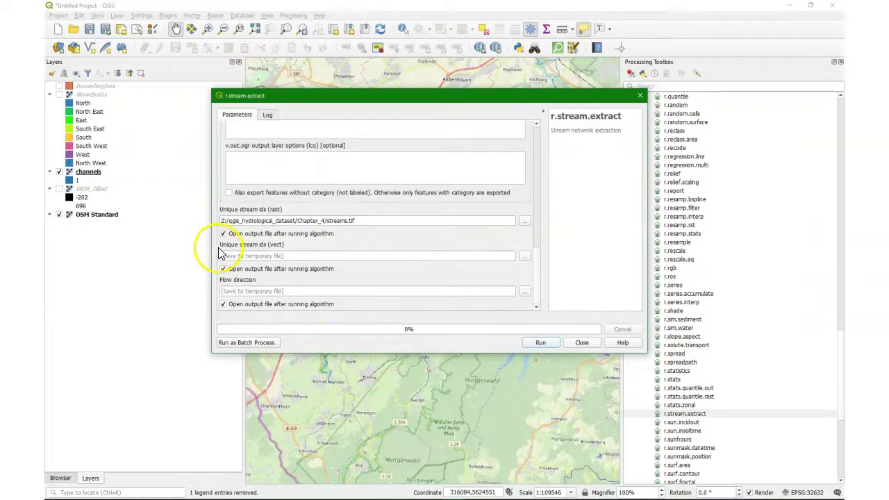
Step: Save the vector stream ids as streams.gpkg and leave the flow direction output unloaded
{"action": "left_click", "coordinate": [522, 256]}
{"action": "left_click", "coordinate": [548, 285]}
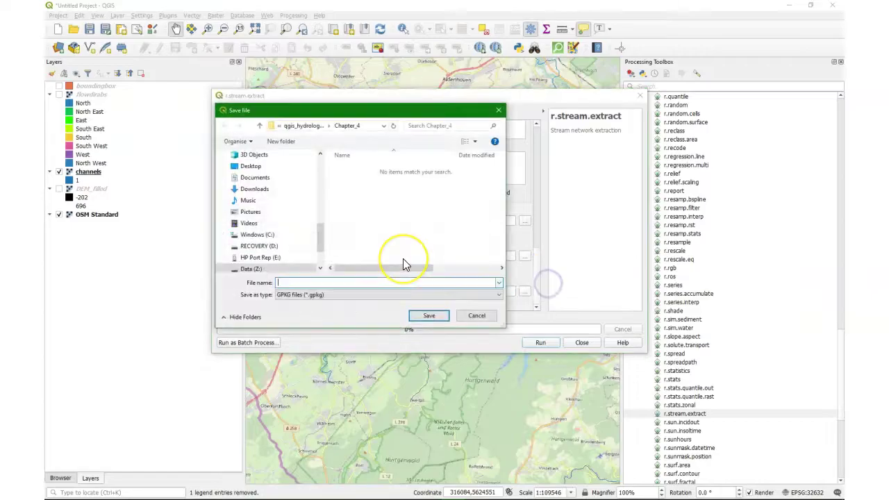
{"action": "type", "text": "streams"}
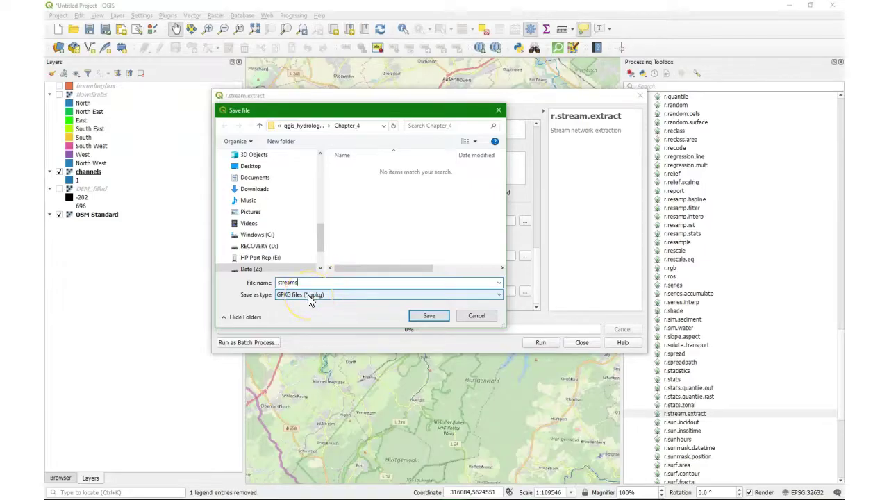
{"action": "left_click", "coordinate": [432, 315]}
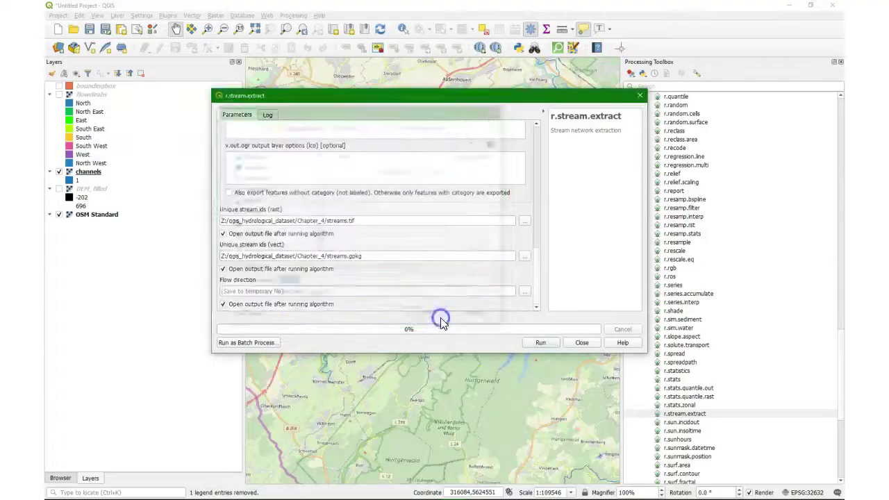
{"action": "left_click", "coordinate": [223, 305]}
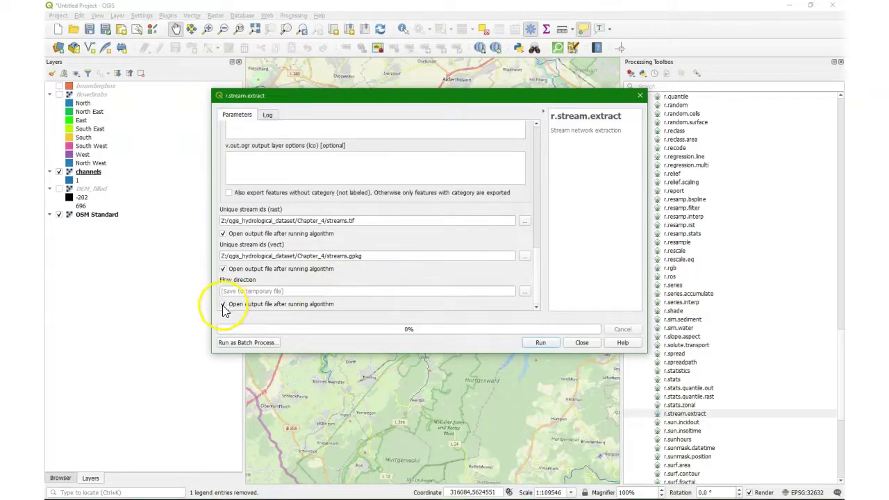
Step: Run r.stream.extract, close it, and centre the new streams around Stolberg on the map
{"action": "left_click", "coordinate": [541, 342]}
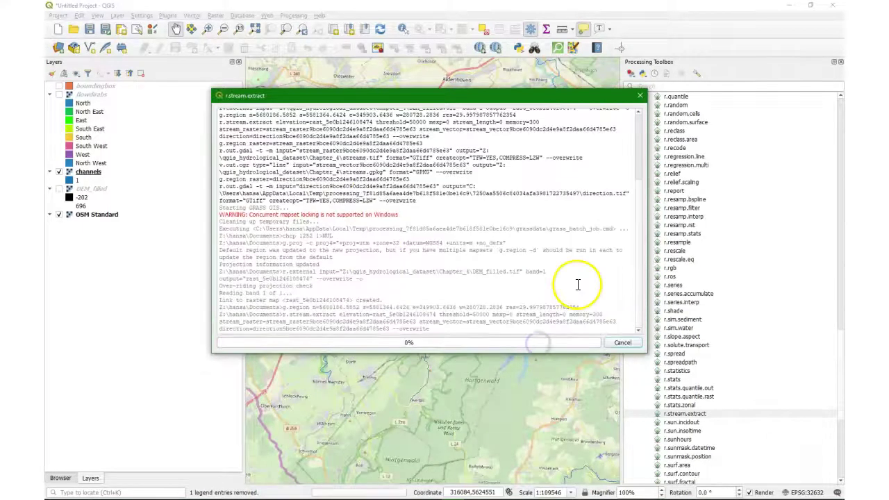
{"action": "left_click", "coordinate": [581, 341]}
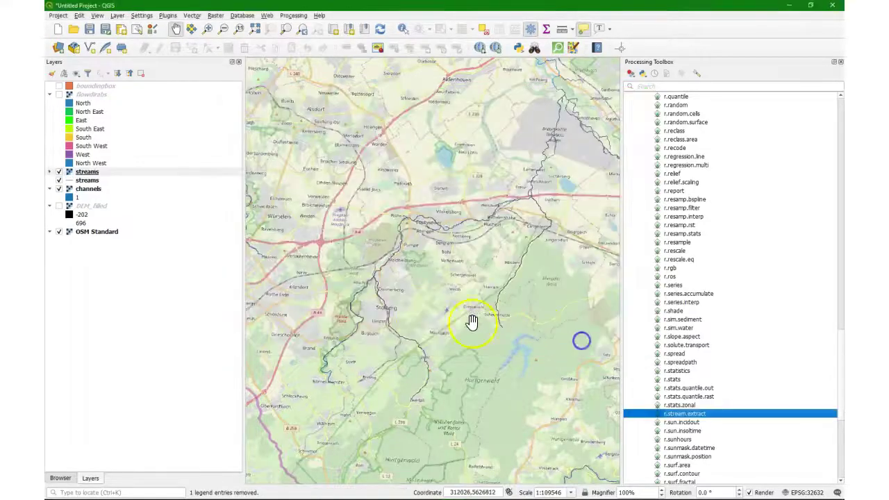
{"action": "scroll", "coordinate": [420, 375], "scroll_direction": "up", "scroll_amount": 3}
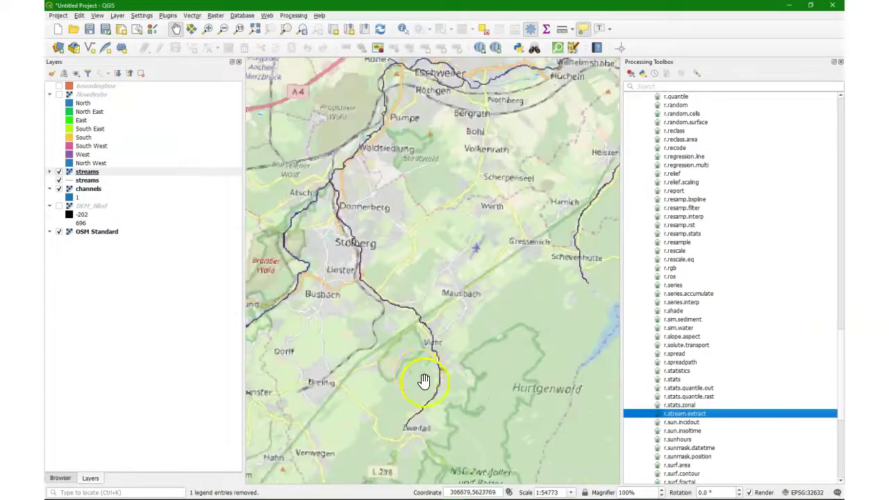
{"action": "scroll", "coordinate": [413, 405], "scroll_direction": "down", "scroll_amount": 1}
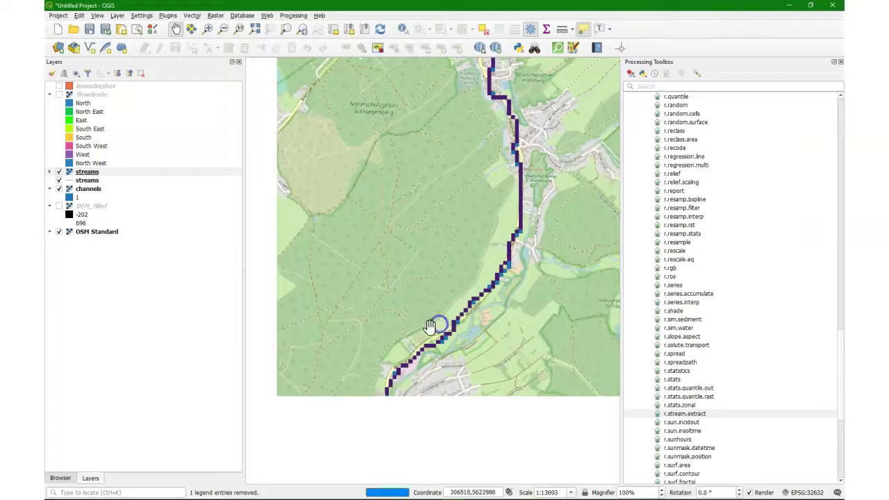
{"action": "scroll", "coordinate": [413, 188], "scroll_direction": "down", "scroll_amount": 1}
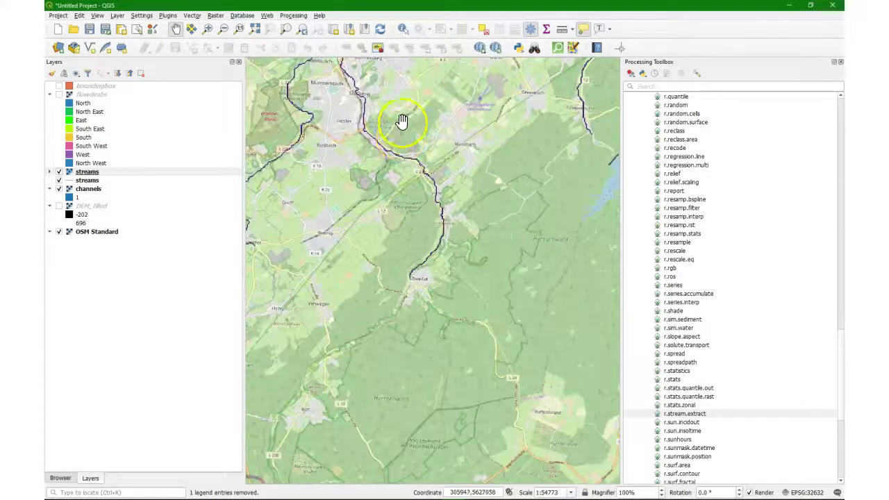
{"action": "left_click_drag", "start_coordinate": [401, 123], "coordinate": [500, 226]}
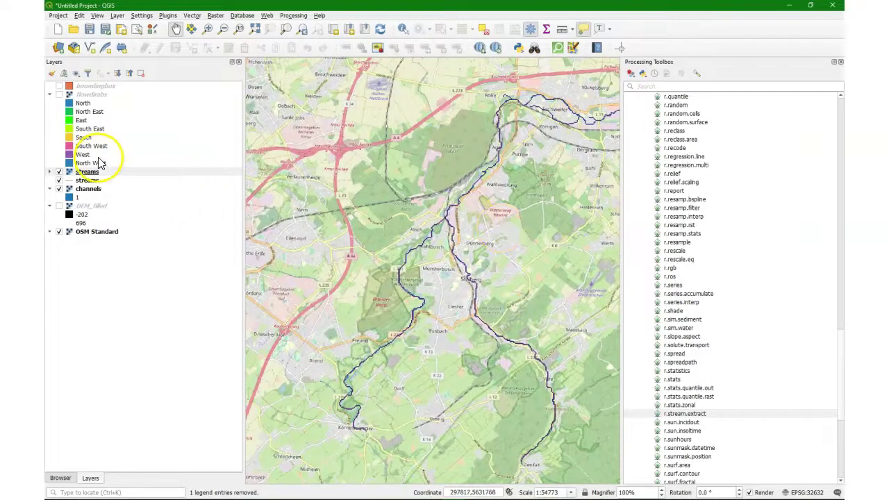
Step: Hide the streams raster and channels layers, leaving the vector streams layer selected
{"action": "left_click", "coordinate": [59, 172]}
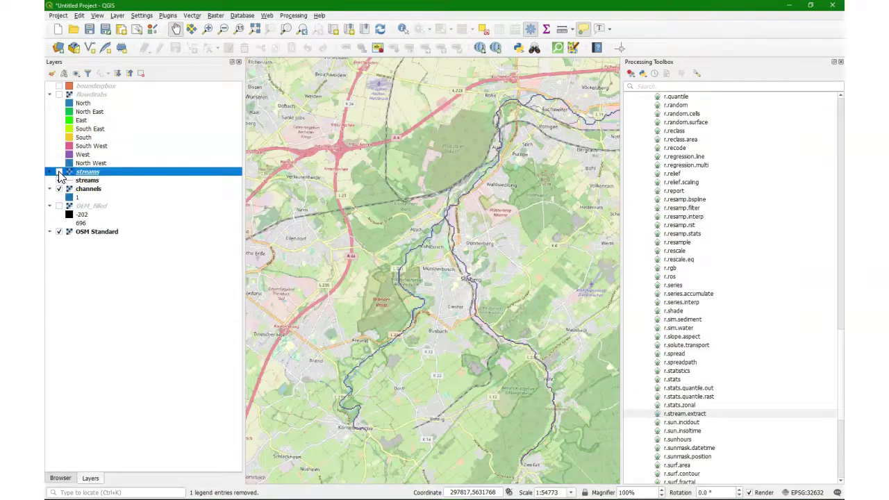
{"action": "left_click", "coordinate": [83, 180]}
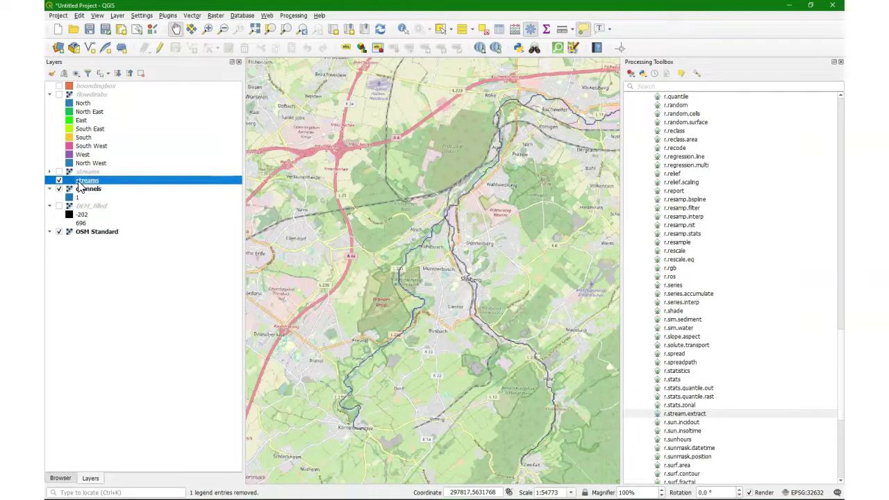
{"action": "left_click", "coordinate": [59, 189]}
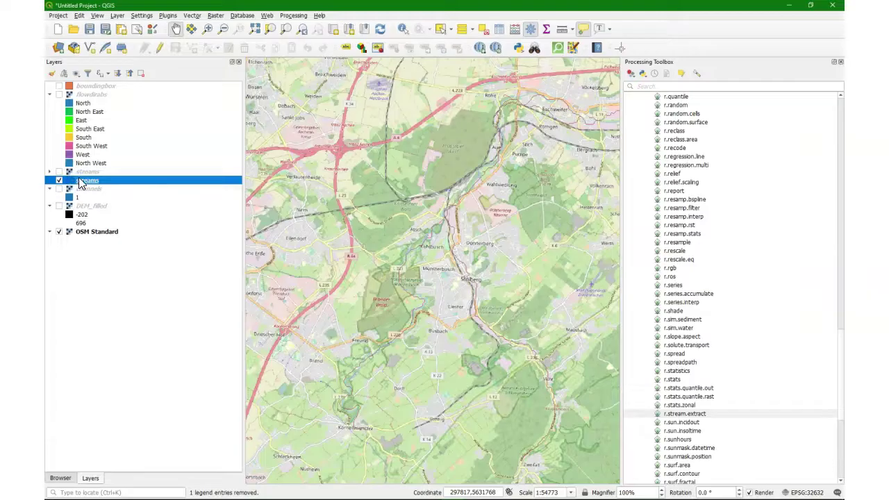
Step: Apply the topo hydrology symbol to the streams layer for 0.66-wide blue lines
{"action": "left_click", "coordinate": [55, 74]}
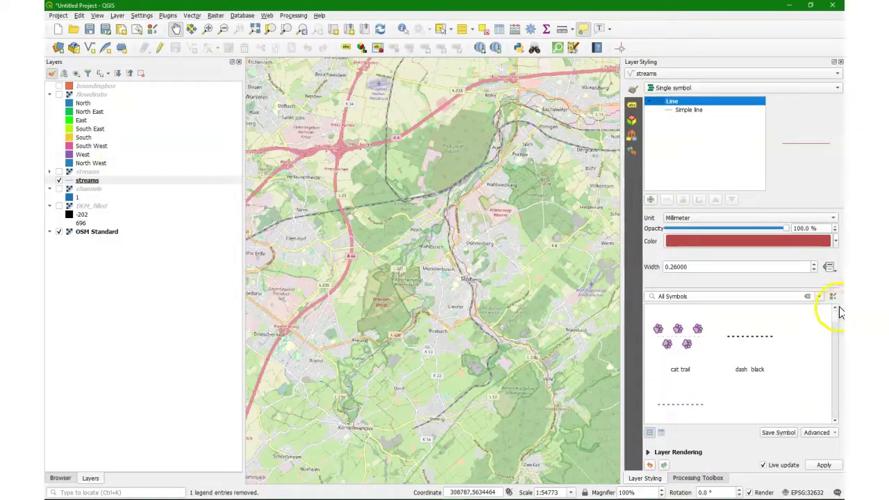
{"action": "left_click_drag", "start_coordinate": [835, 321], "coordinate": [830, 394]}
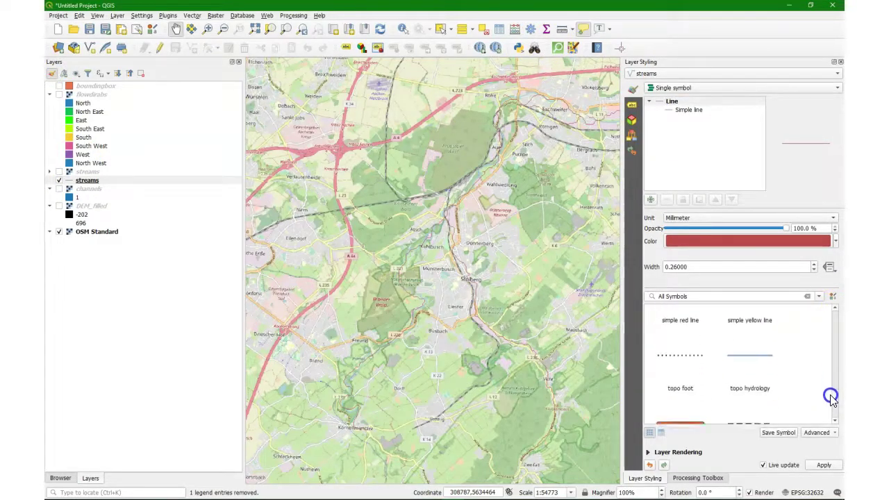
{"action": "left_click", "coordinate": [757, 356]}
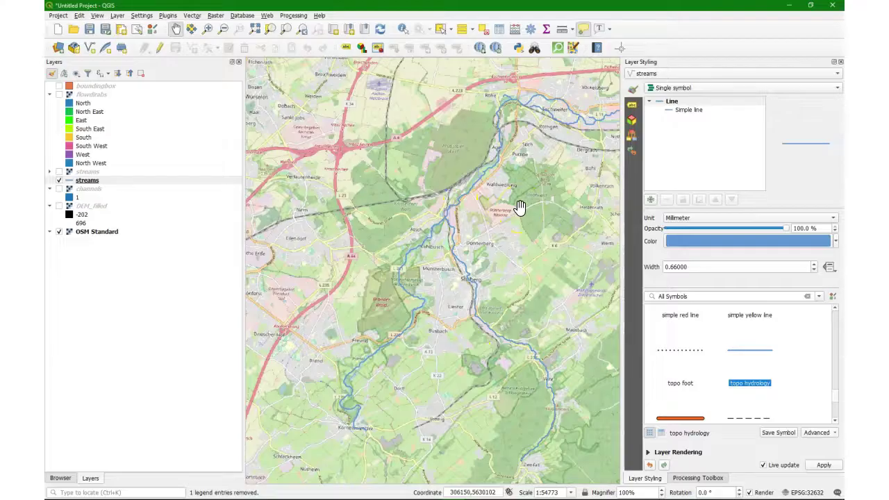
Step: Pan and zoom the map along the river toward the Roer outlet at Roermond
{"action": "left_click_drag", "start_coordinate": [536, 190], "coordinate": [403, 238]}
{"action": "scroll", "coordinate": [402, 232], "scroll_direction": "down", "scroll_amount": 1}
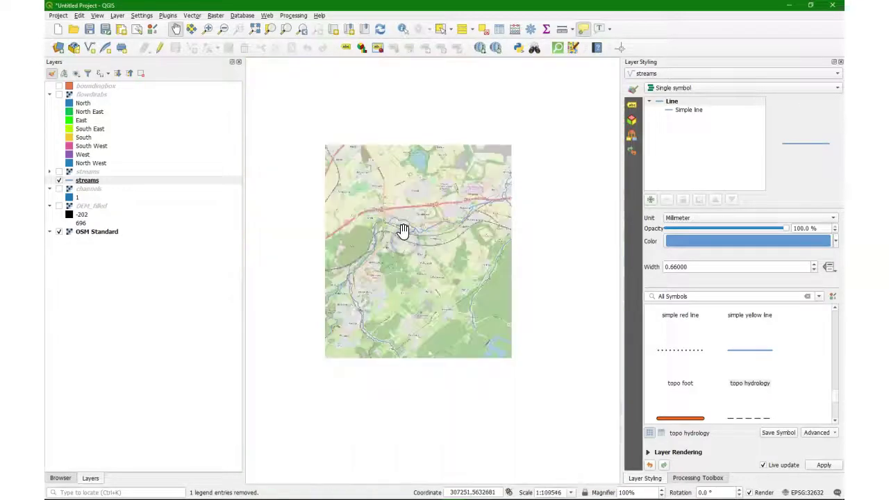
{"action": "scroll", "coordinate": [426, 278], "scroll_direction": "down", "scroll_amount": 1}
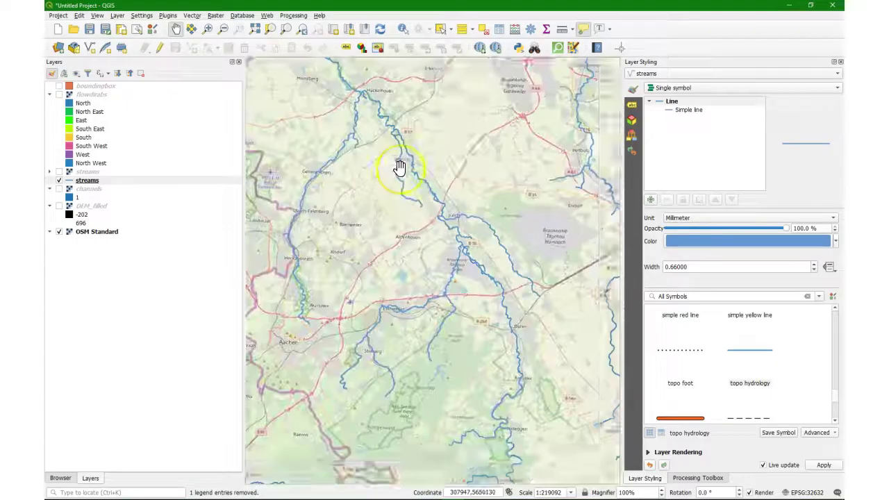
{"action": "left_click_drag", "start_coordinate": [399, 168], "coordinate": [456, 242]}
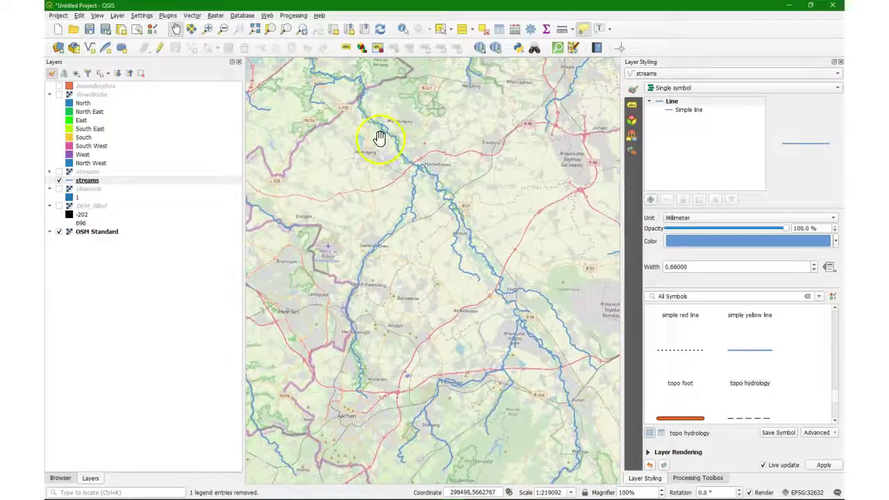
{"action": "left_click_drag", "start_coordinate": [379, 139], "coordinate": [485, 300]}
{"action": "left_click_drag", "start_coordinate": [401, 232], "coordinate": [370, 185]}
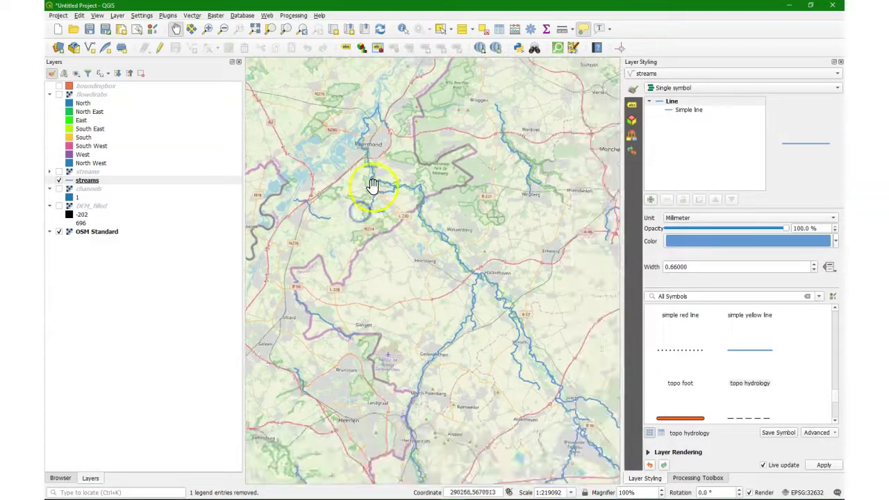
{"action": "scroll", "coordinate": [373, 185], "scroll_direction": "up", "scroll_amount": 1}
{"action": "left_click_drag", "start_coordinate": [393, 152], "coordinate": [396, 256]}
{"action": "scroll", "coordinate": [392, 233], "scroll_direction": "up", "scroll_amount": 1}
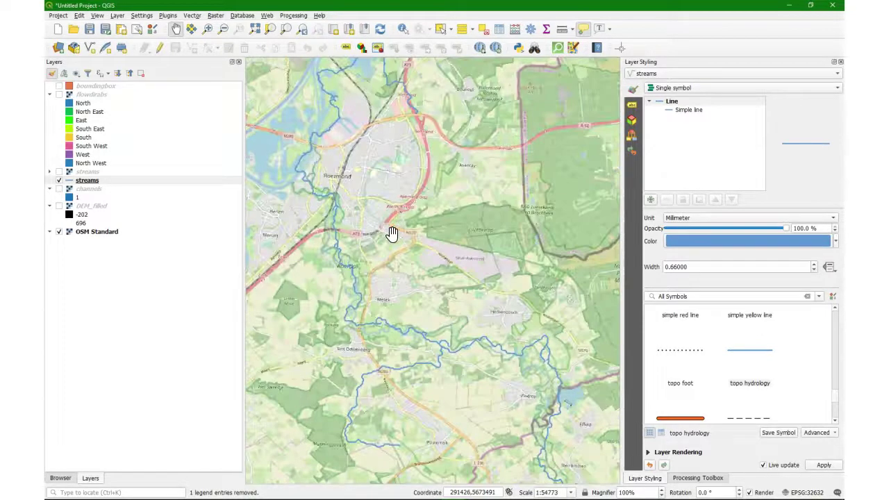
{"action": "scroll", "coordinate": [444, 252], "scroll_direction": "up", "scroll_amount": 1}
Step: Reopen the Processing Toolbox with Ctrl+Alt+T and zoom in on the Roermond river harbour
{"action": "key", "text": "ctrl+alt+t"}
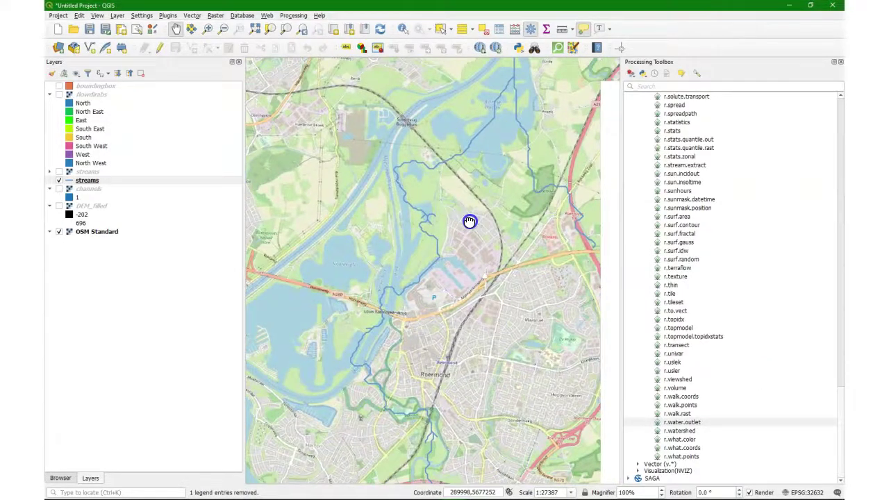
{"action": "scroll", "coordinate": [500, 192], "scroll_direction": "down", "scroll_amount": 1}
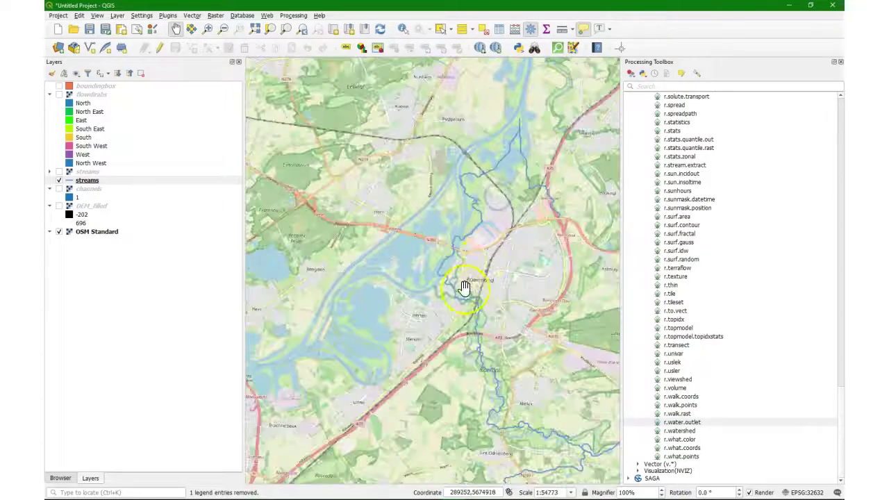
{"action": "scroll", "coordinate": [440, 303], "scroll_direction": "up", "scroll_amount": 3}
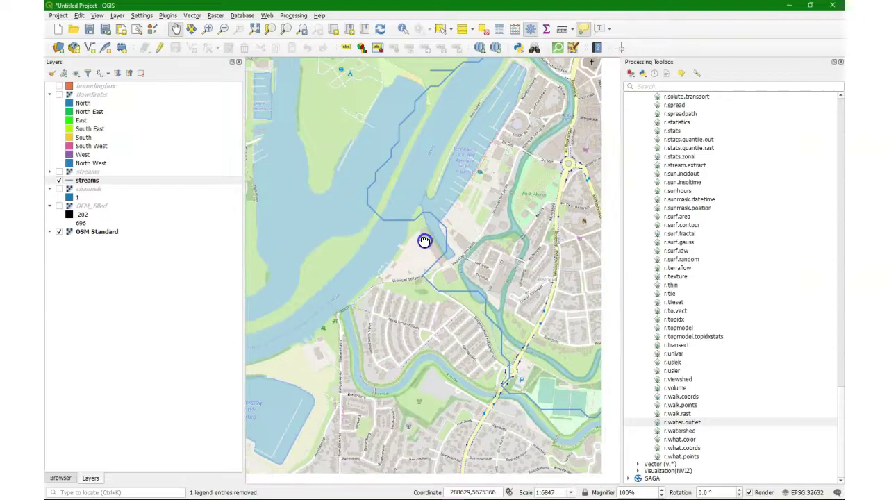
{"action": "scroll", "coordinate": [423, 236], "scroll_direction": "up", "scroll_amount": 1}
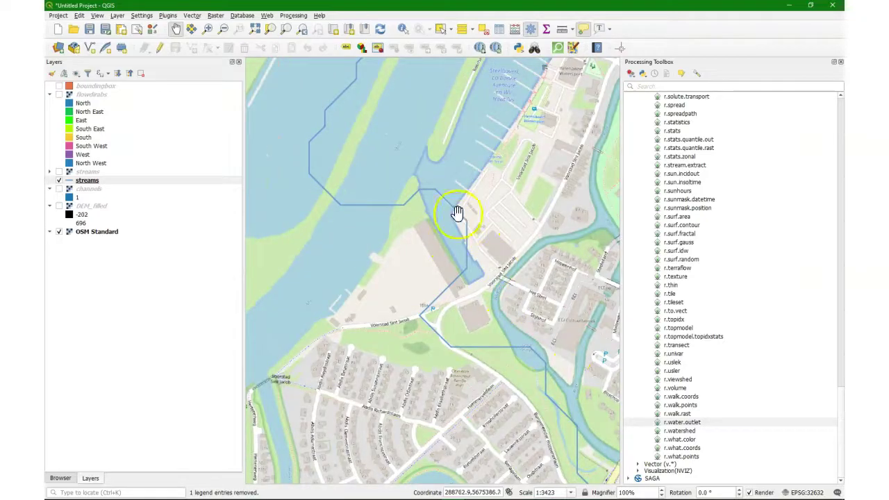
{"action": "left_click_drag", "start_coordinate": [456, 211], "coordinate": [395, 188]}
{"action": "scroll", "coordinate": [395, 208], "scroll_direction": "up", "scroll_amount": 1}
{"action": "left_click_drag", "start_coordinate": [389, 218], "coordinate": [433, 169]}
{"action": "scroll", "coordinate": [451, 222], "scroll_direction": "down", "scroll_amount": 1}
{"action": "left_click_drag", "start_coordinate": [490, 254], "coordinate": [510, 325]}
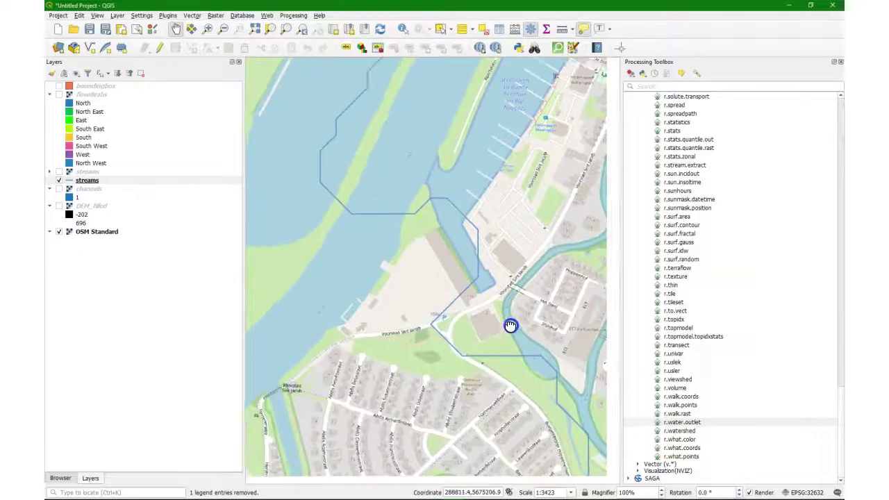
{"action": "scroll", "coordinate": [519, 318], "scroll_direction": "down", "scroll_amount": 1}
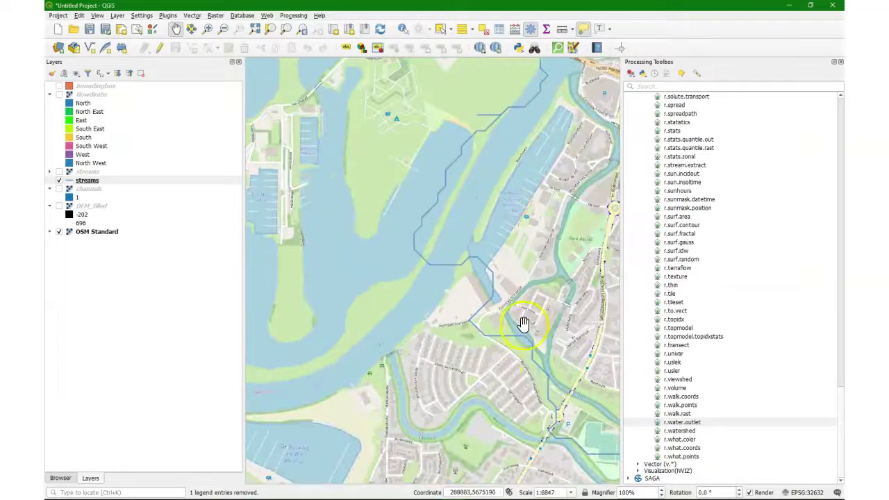
{"action": "scroll", "coordinate": [434, 247], "scroll_direction": "up", "scroll_amount": 1}
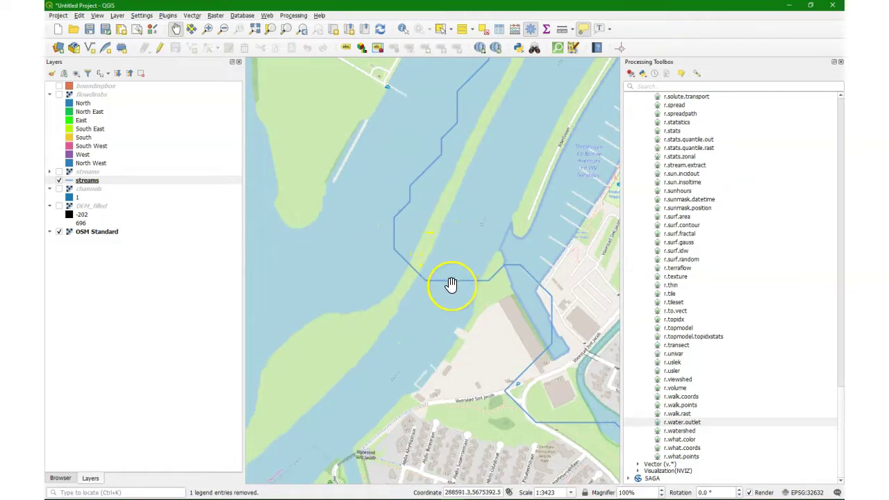
Step: Show the channels layer and set r.water.outlet to flowdirabs with an outlet point on the channel
{"action": "left_click", "coordinate": [61, 190]}
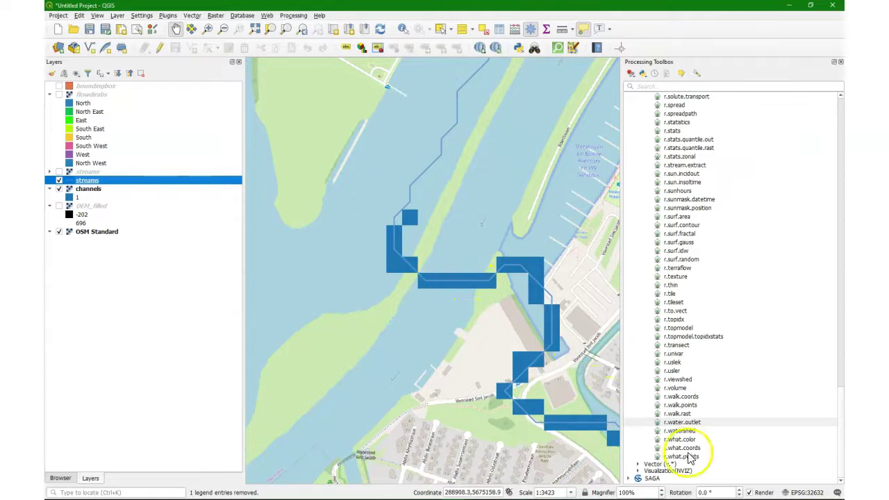
{"action": "double_click", "coordinate": [662, 422]}
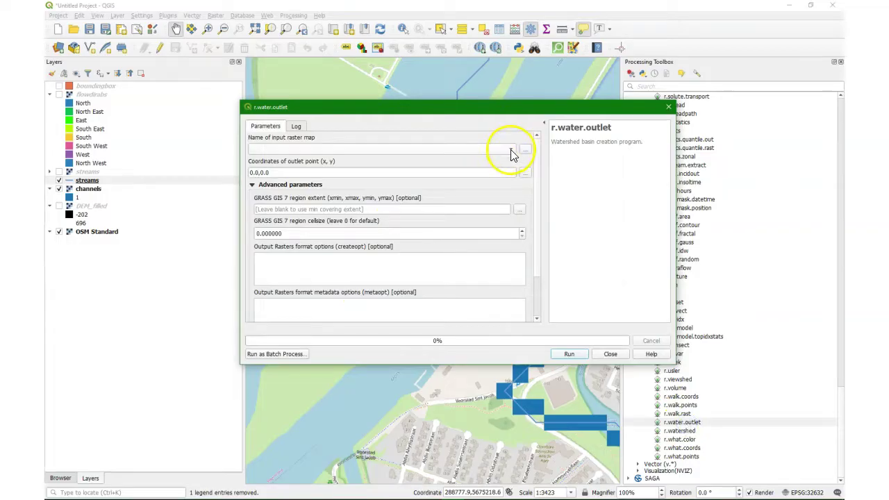
{"action": "left_click", "coordinate": [511, 150]}
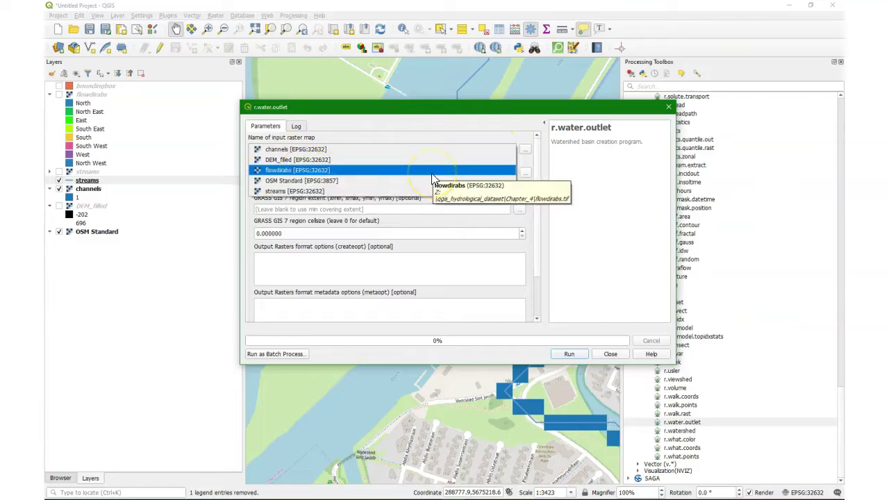
{"action": "left_click", "coordinate": [318, 172]}
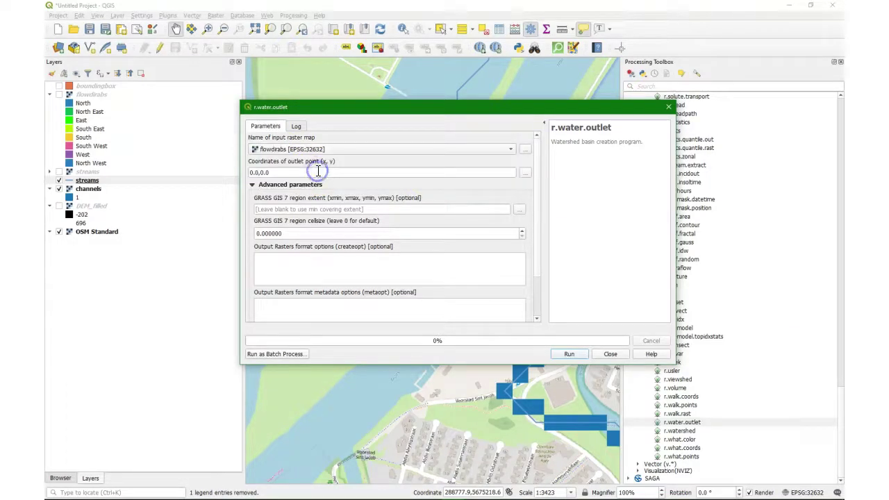
{"action": "left_click", "coordinate": [523, 174]}
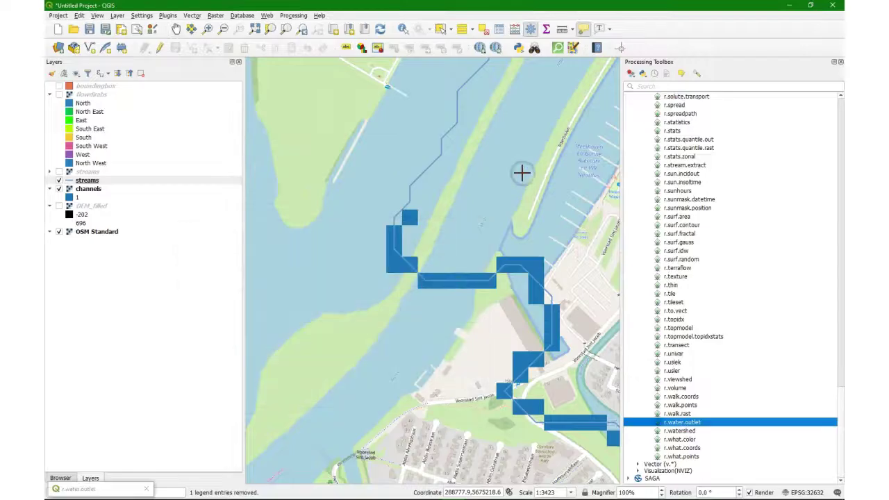
{"action": "left_click", "coordinate": [455, 282]}
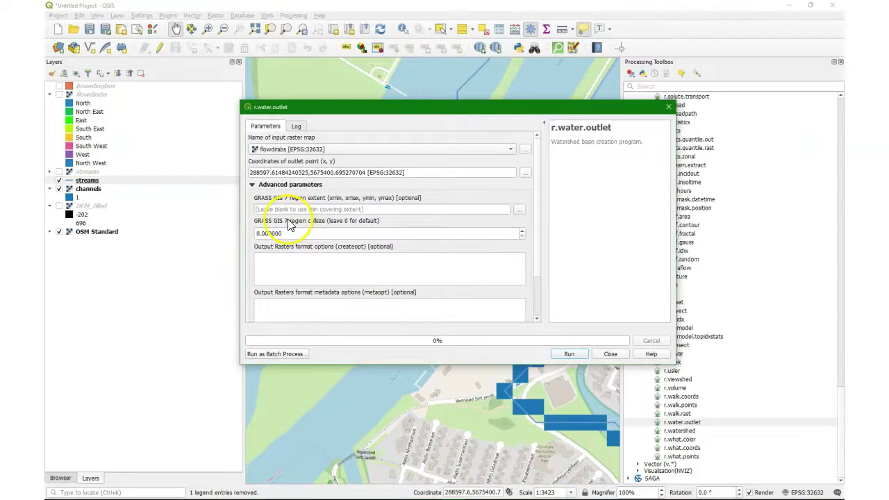
{"action": "left_click_drag", "start_coordinate": [538, 200], "coordinate": [540, 257]}
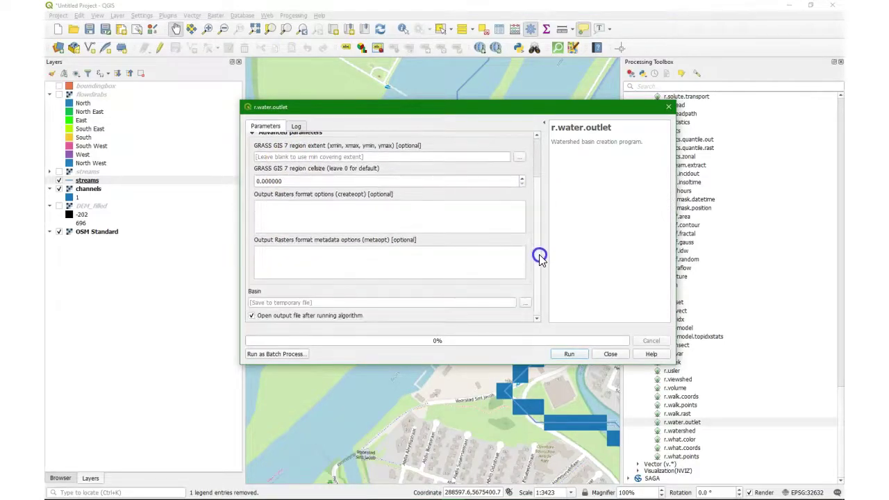
Step: Name the basin output file Rur_Catchment_GRASS as a TIF in Chapter_4
{"action": "left_click", "coordinate": [525, 305]}
{"action": "left_click", "coordinate": [565, 321]}
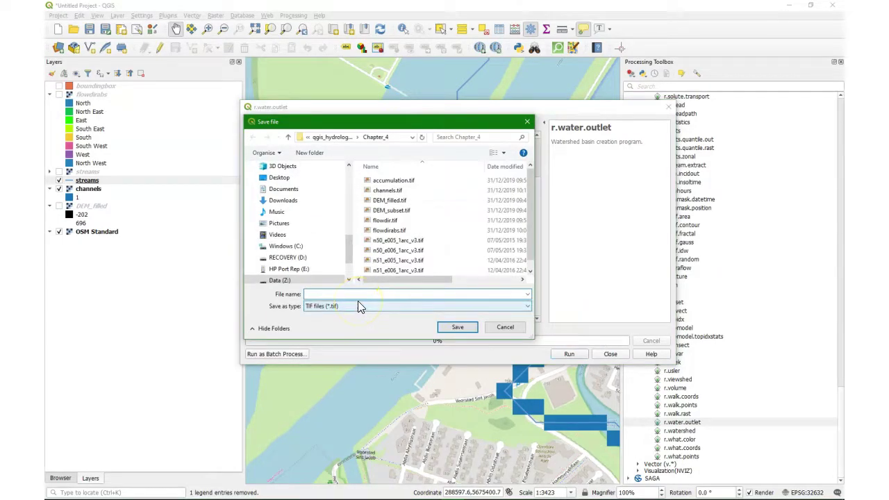
{"action": "type", "text": "Rur_"}
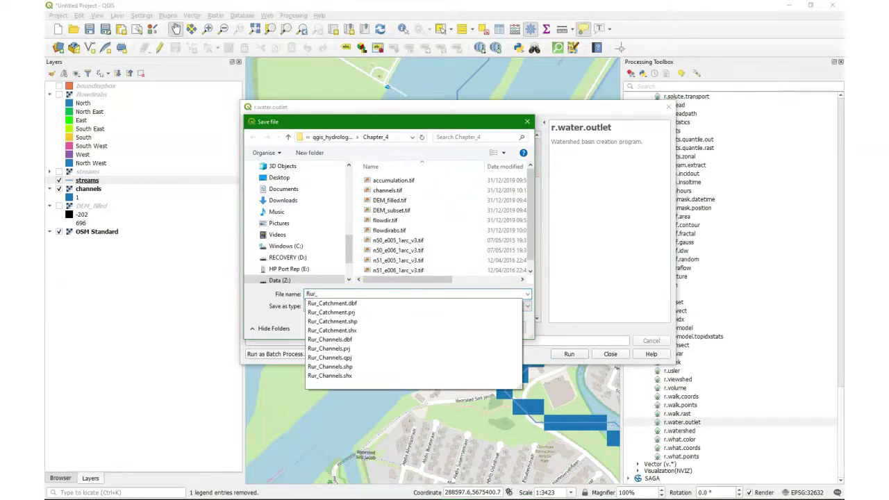
{"action": "type", "text": "Catchm"}
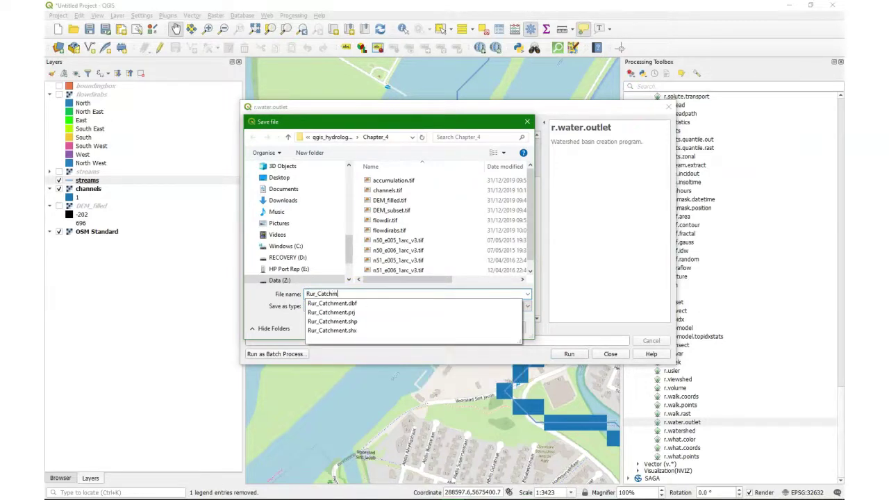
{"action": "type", "text": "ent_"}
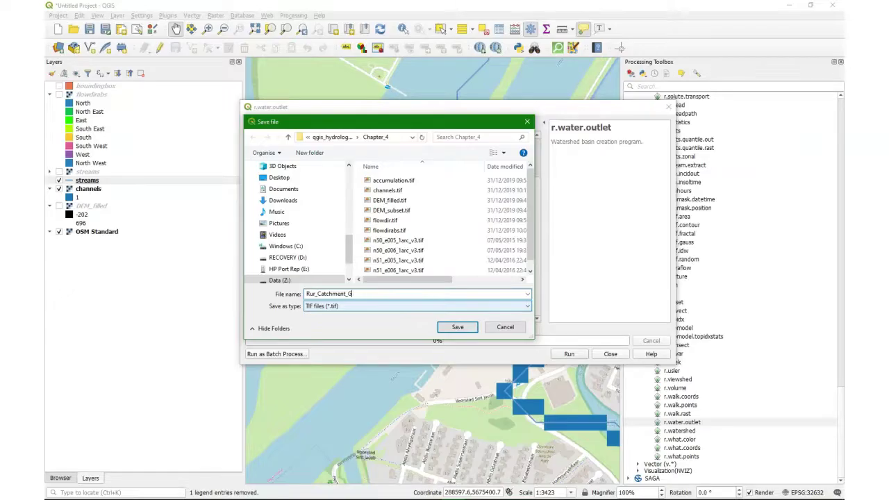
{"action": "type", "text": "GRASS"}
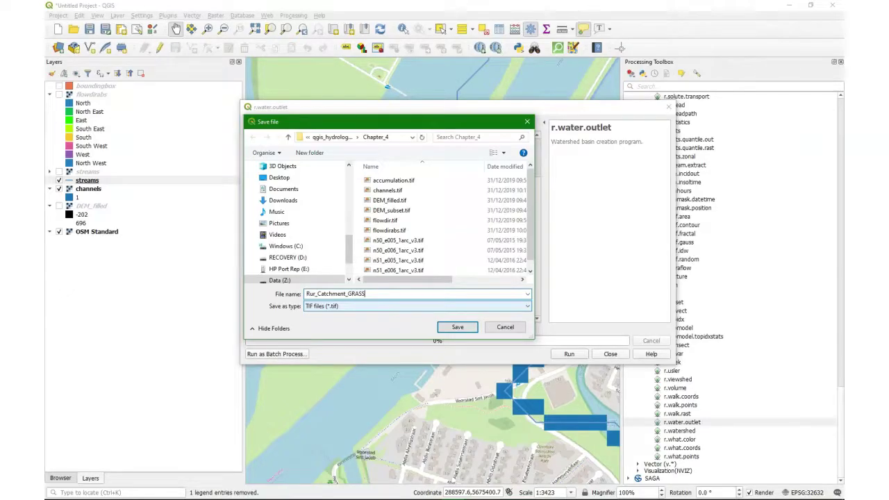
Step: Save the output as Rur_Catchment_GRASS and run r.water.outlet to completion
{"action": "left_click", "coordinate": [448, 327]}
{"action": "left_click", "coordinate": [561, 355]}
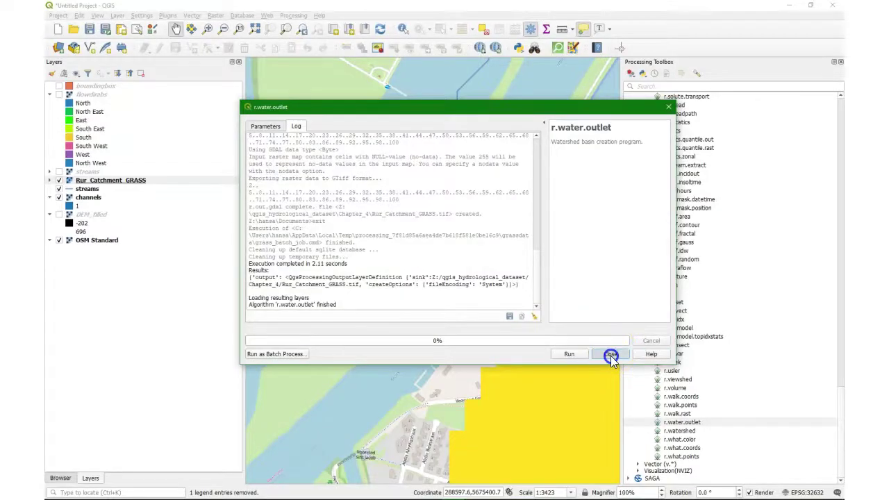
{"action": "left_click", "coordinate": [611, 356]}
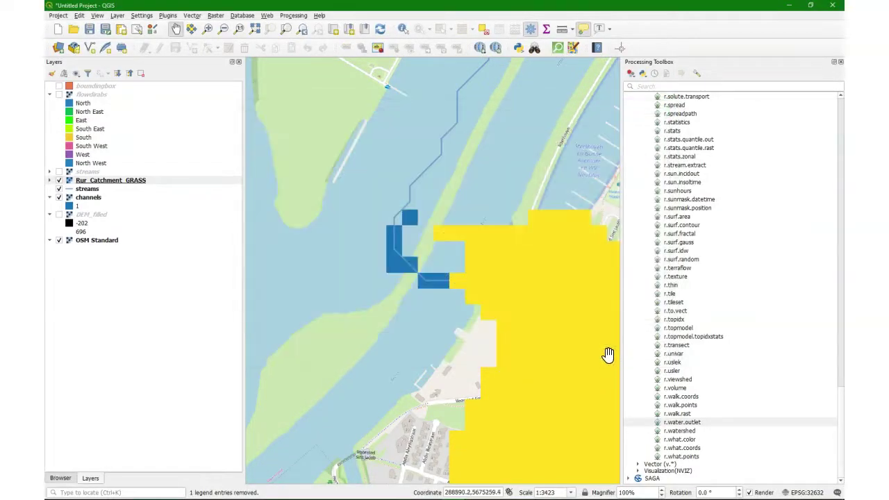
Step: Zoom the map to the full extent of the Rur_Catchment_GRASS layer
{"action": "left_click", "coordinate": [118, 181]}
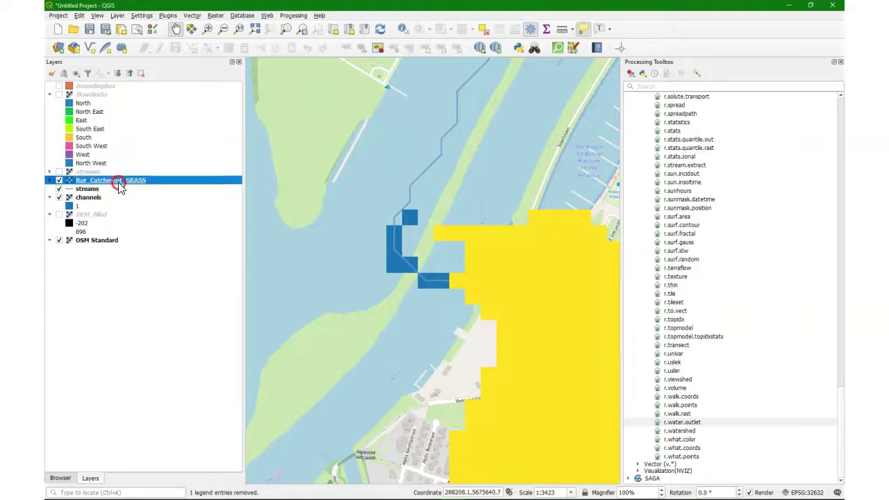
{"action": "right_click", "coordinate": [120, 188]}
{"action": "left_click", "coordinate": [135, 191]}
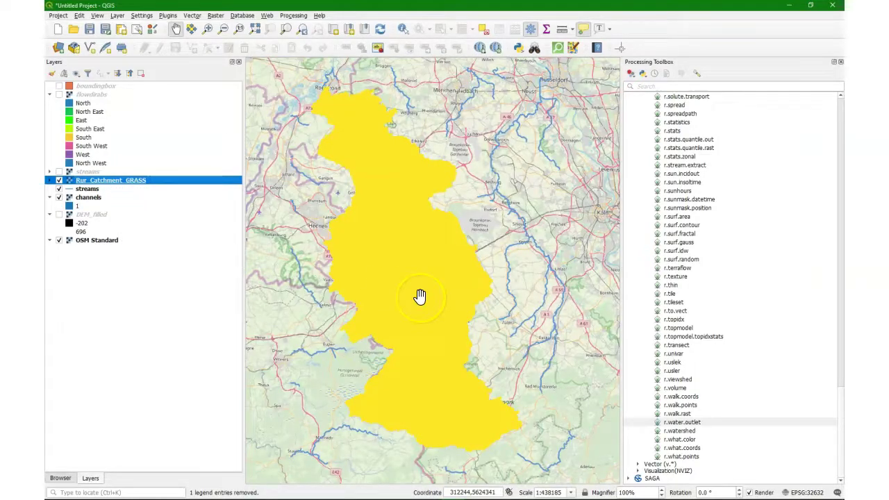
Step: Open r.to.vect and set the v.out.ogr output type to area
{"action": "double_click", "coordinate": [670, 311]}
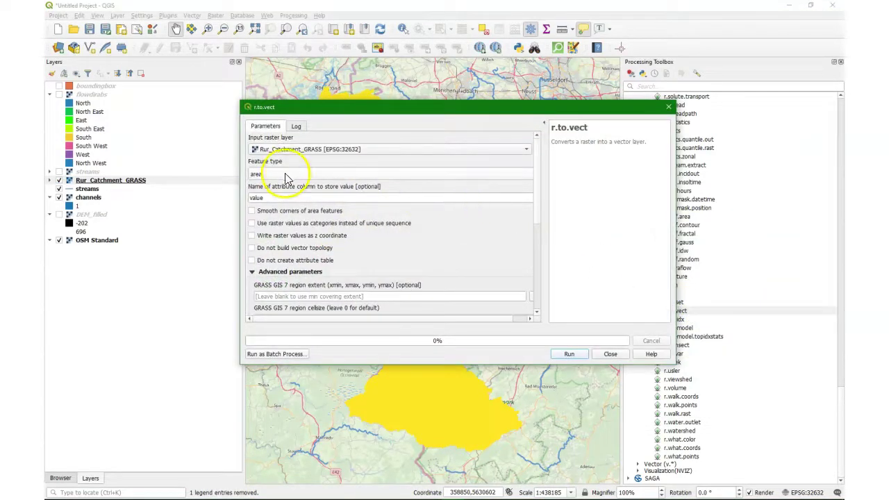
{"action": "left_click_drag", "start_coordinate": [538, 207], "coordinate": [534, 250]}
{"action": "left_click", "coordinate": [290, 243]}
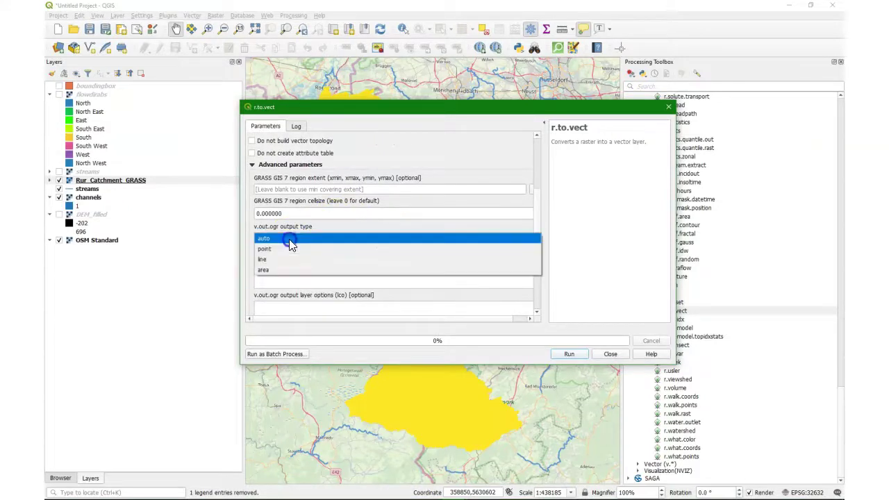
{"action": "left_click", "coordinate": [262, 270]}
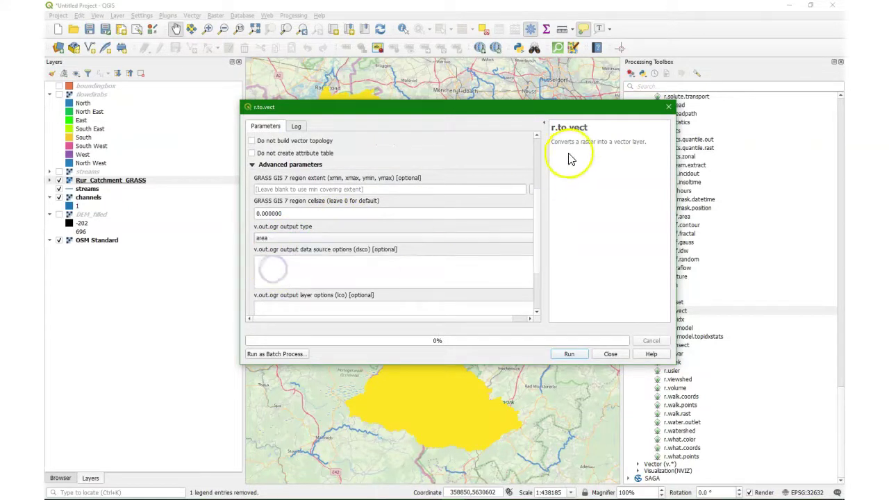
{"action": "left_click_drag", "start_coordinate": [540, 206], "coordinate": [543, 252]}
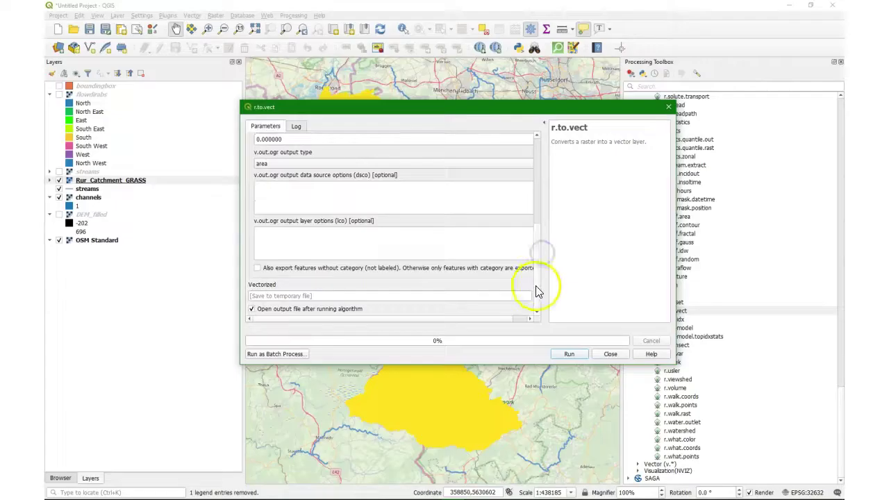
{"action": "left_click_drag", "start_coordinate": [541, 295], "coordinate": [569, 299]}
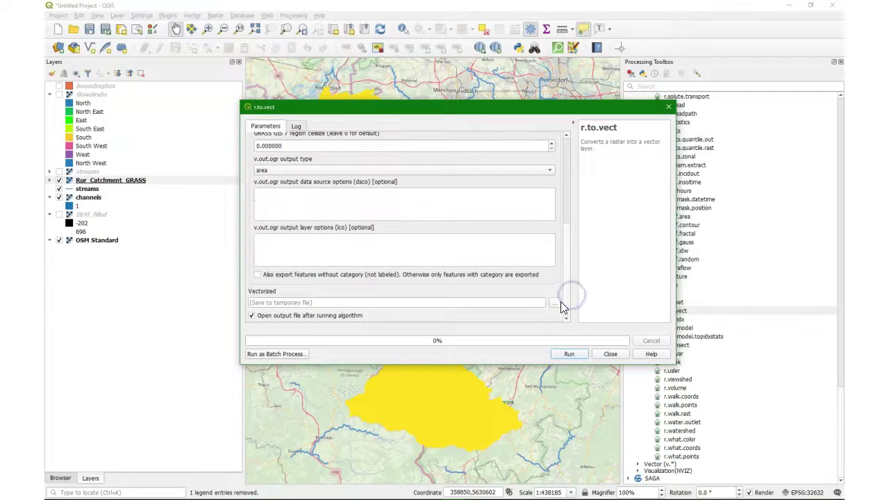
Step: Save the polygons as Rur_Catchment_GRASS.gpkg, run the conversion, and select the new layer
{"action": "left_click", "coordinate": [556, 302]}
{"action": "left_click", "coordinate": [590, 320]}
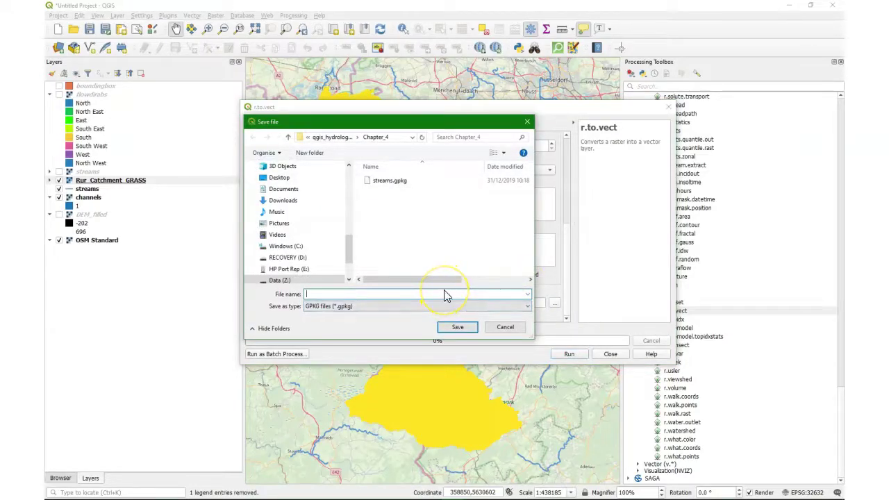
{"action": "type", "text": "Rur"}
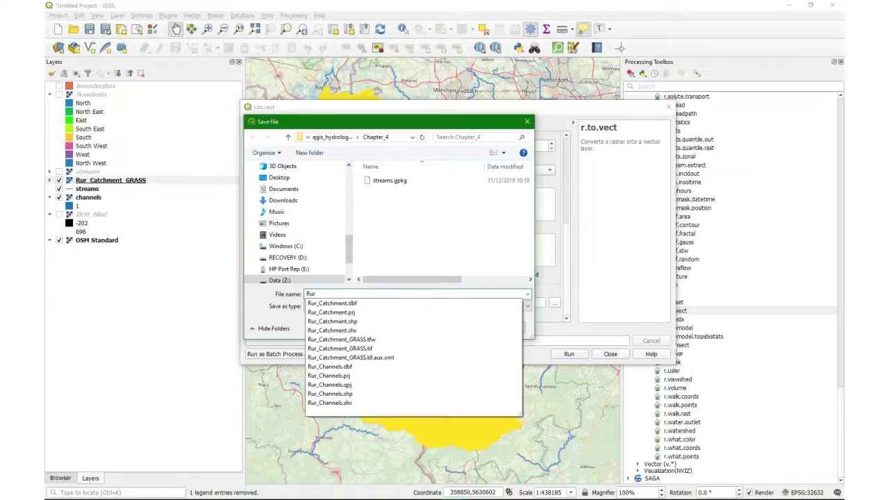
{"action": "type", "text": "_Catc"}
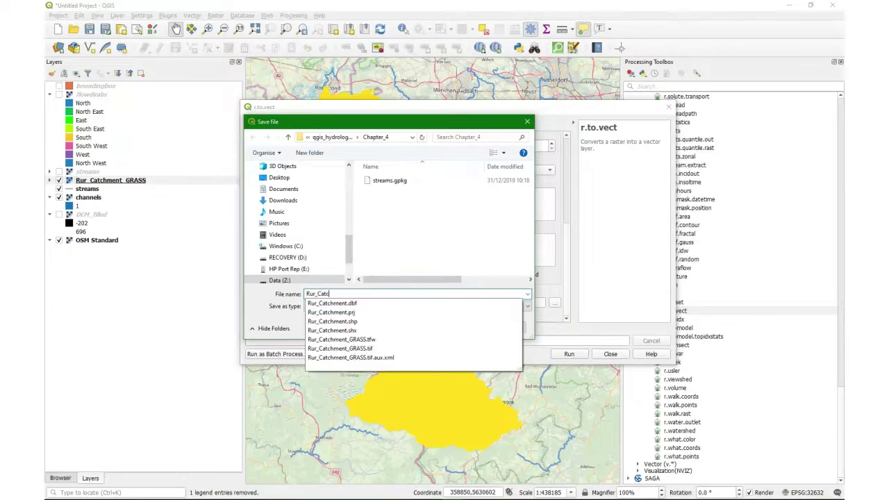
{"action": "type", "text": "hment_GRA"}
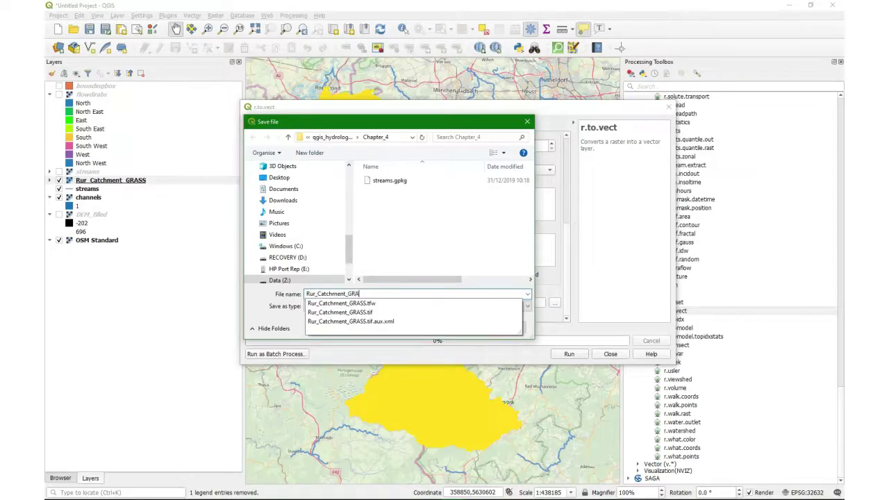
{"action": "type", "text": "SS"}
{"action": "left_click", "coordinate": [356, 356]}
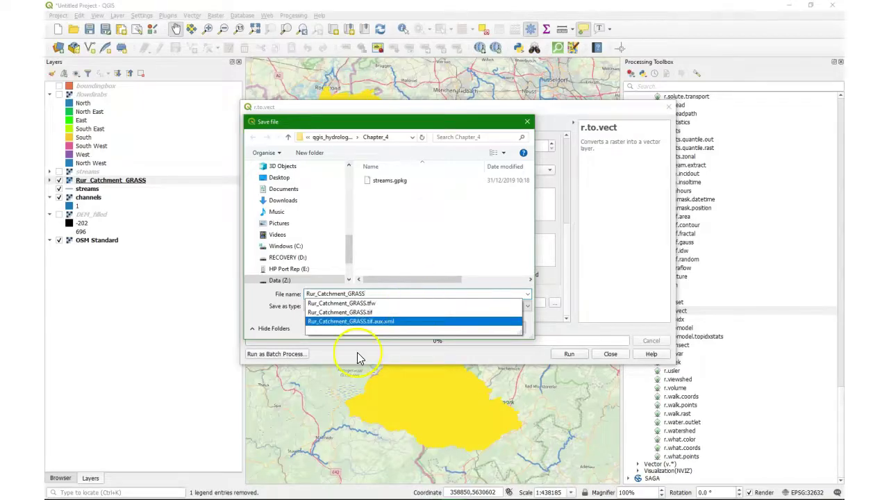
{"action": "left_click", "coordinate": [456, 328]}
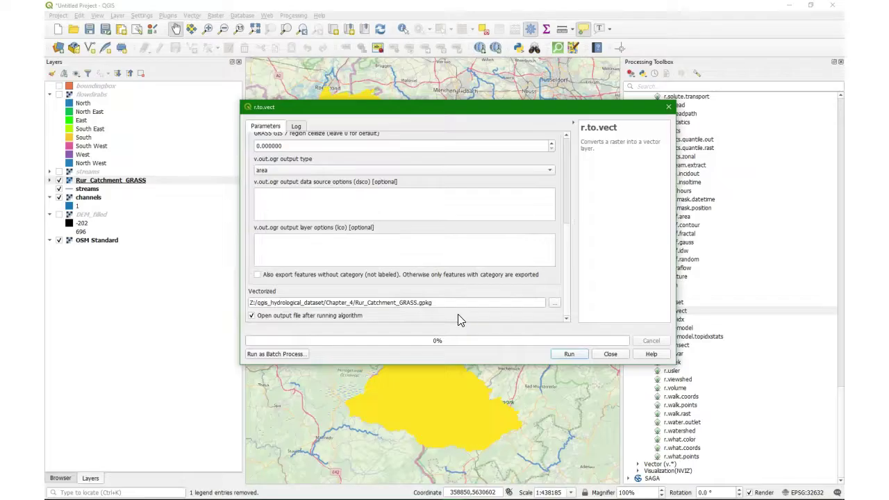
{"action": "left_click", "coordinate": [578, 354]}
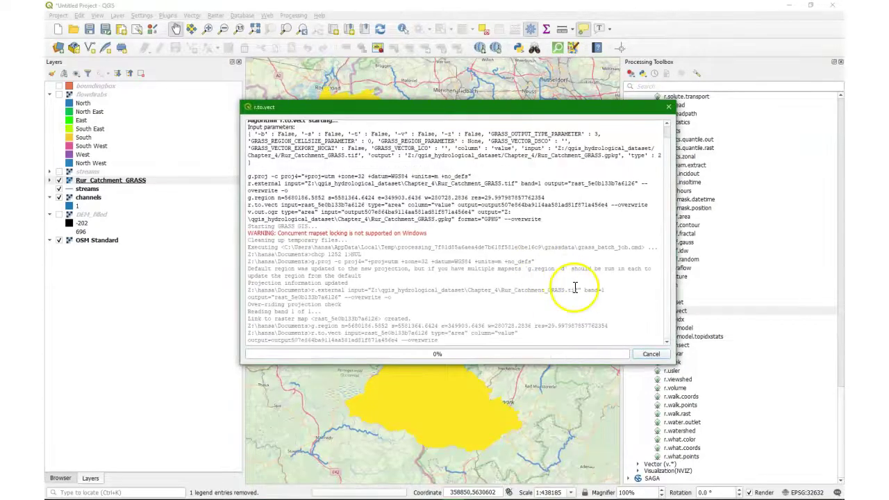
{"action": "left_click", "coordinate": [608, 354]}
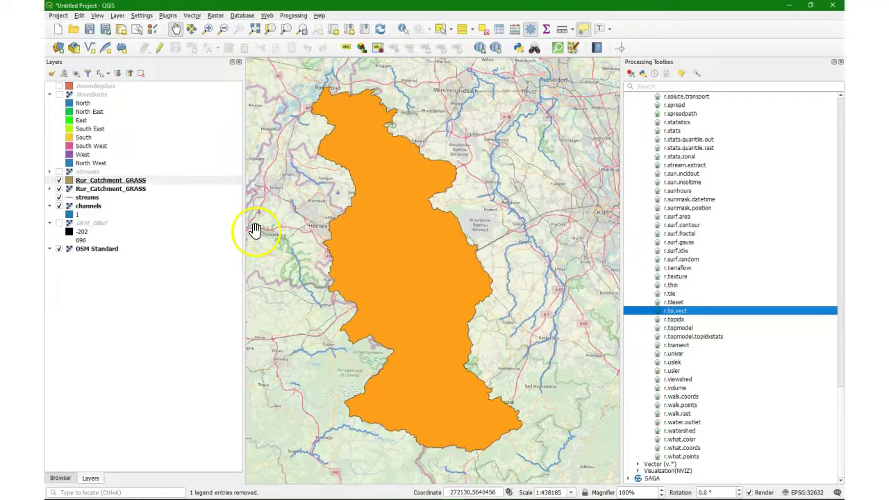
{"action": "left_click", "coordinate": [111, 181]}
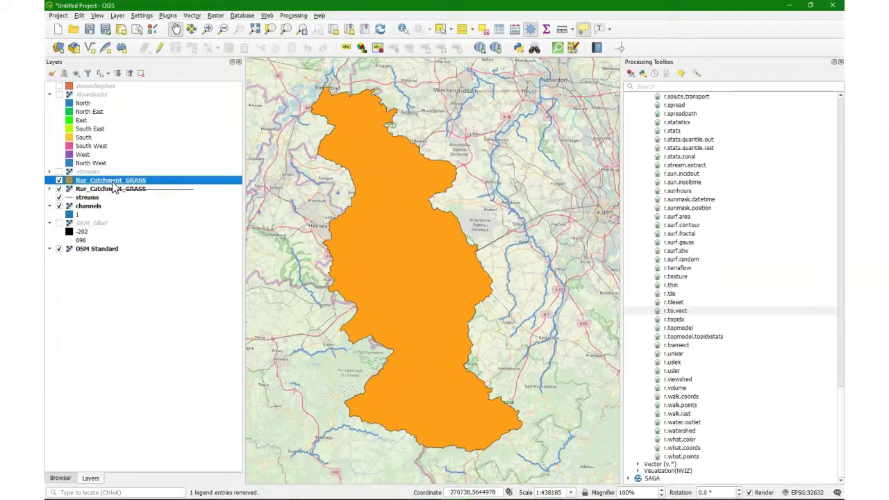
Step: Change the catchment symbol to Outline: Simple line and hide the yellow catchment raster
{"action": "left_click", "coordinate": [52, 73]}
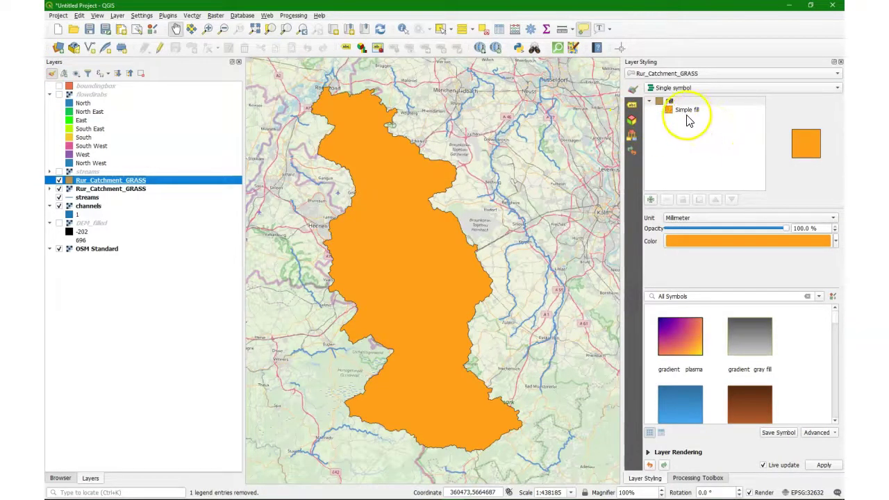
{"action": "left_click", "coordinate": [691, 109]}
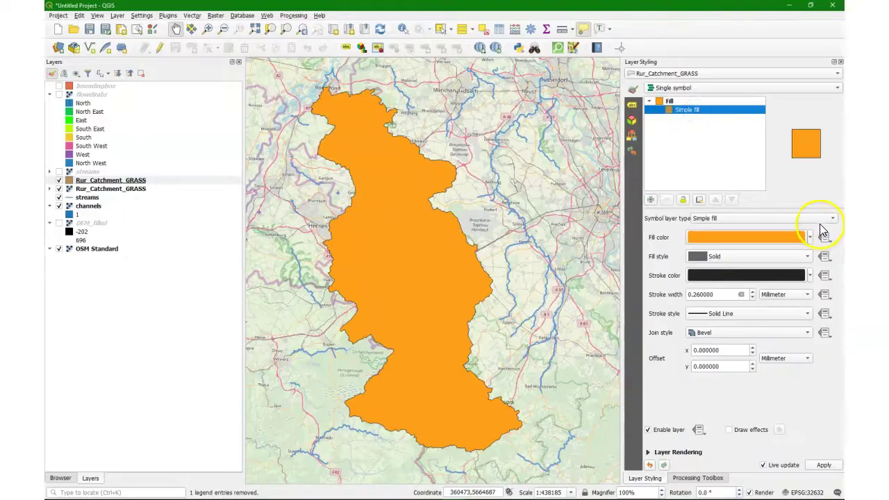
{"action": "left_click", "coordinate": [821, 222]}
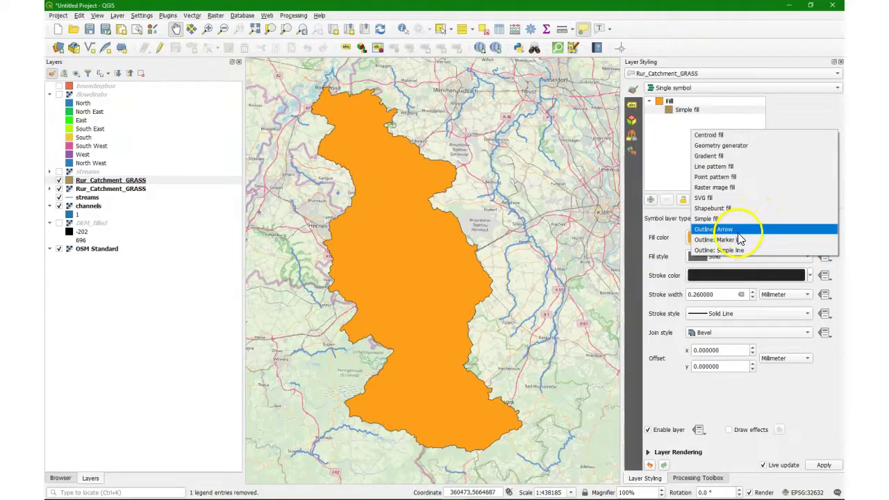
{"action": "left_click", "coordinate": [724, 250]}
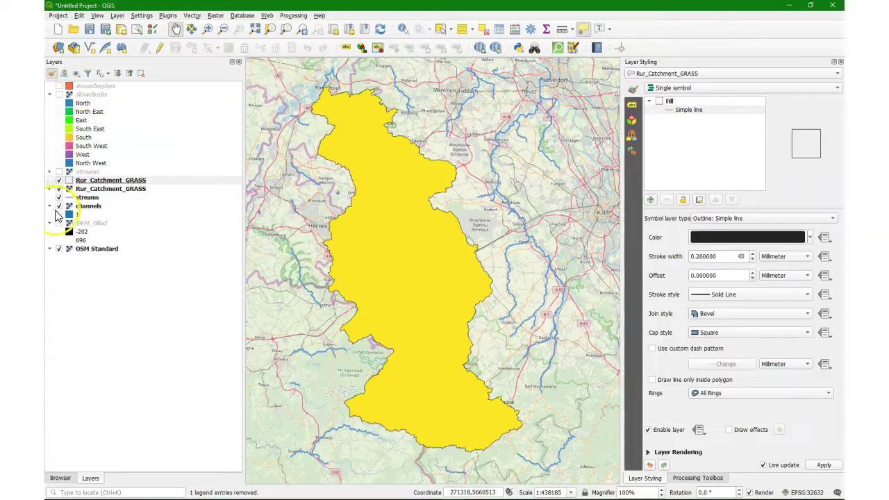
{"action": "left_click", "coordinate": [59, 189]}
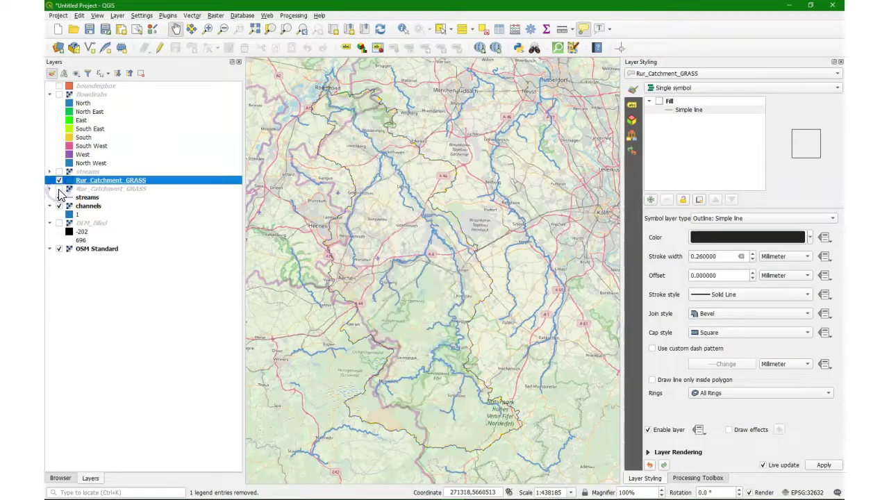
Step: Colour the catchment outline dark blue and raise its stroke width to 1.06
{"action": "left_click", "coordinate": [810, 238]}
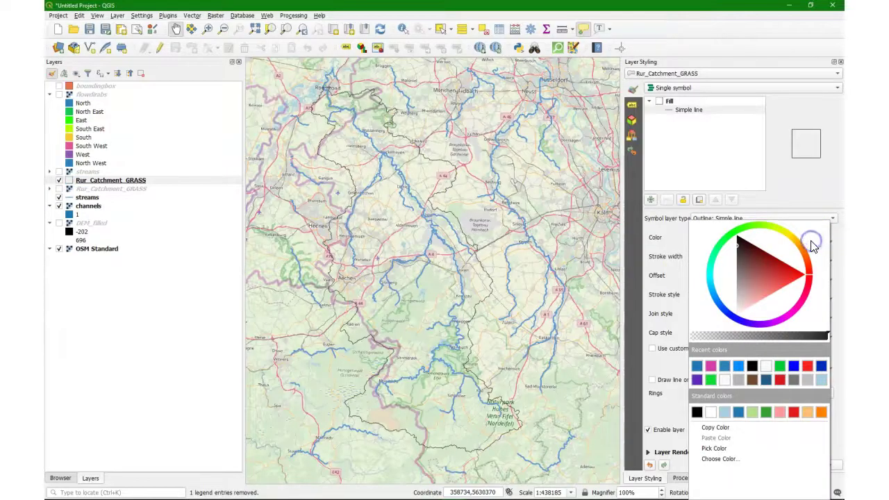
{"action": "left_click", "coordinate": [821, 366]}
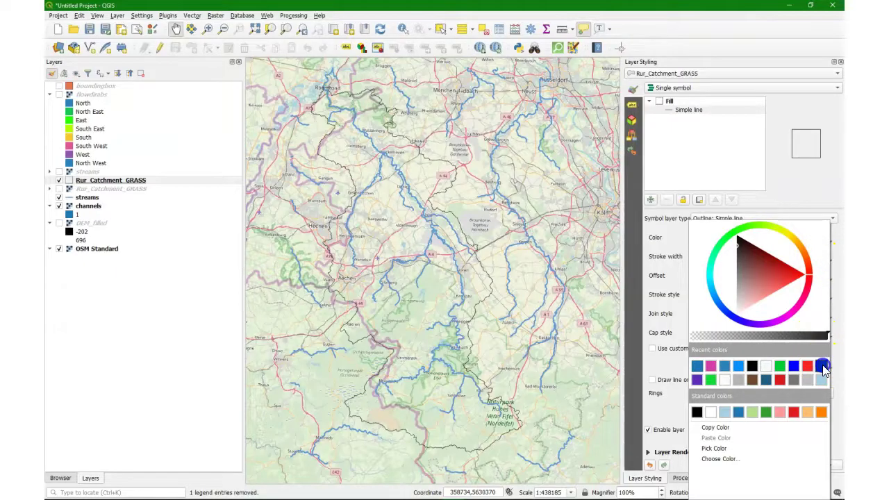
{"action": "left_click", "coordinate": [822, 367]}
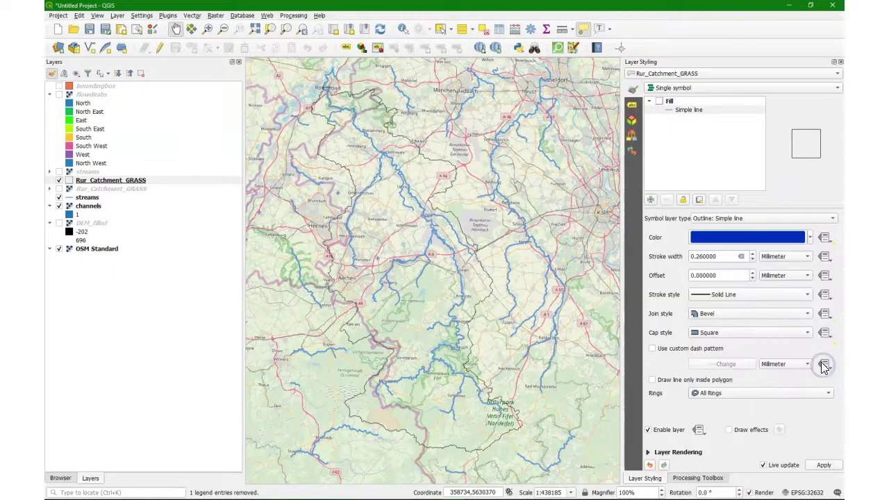
{"action": "left_click", "coordinate": [752, 254]}
{"action": "left_click", "coordinate": [752, 254]}
{"action": "left_click", "coordinate": [752, 254]}
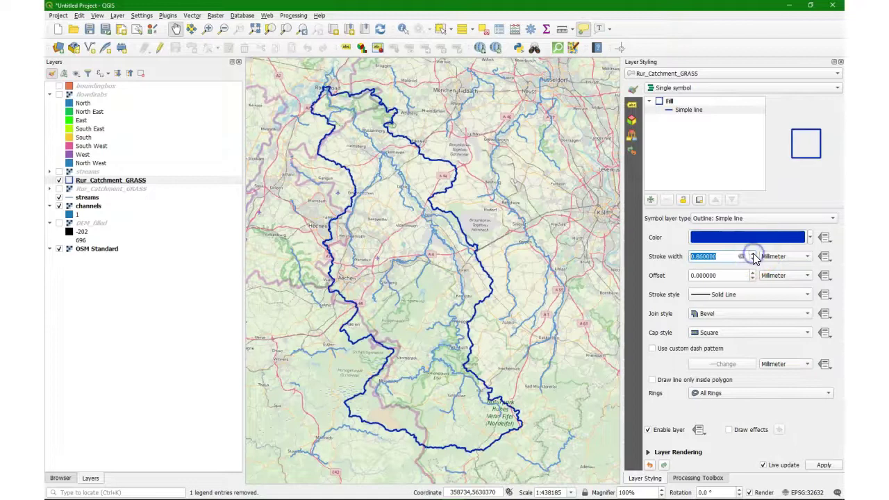
{"action": "left_click", "coordinate": [753, 254]}
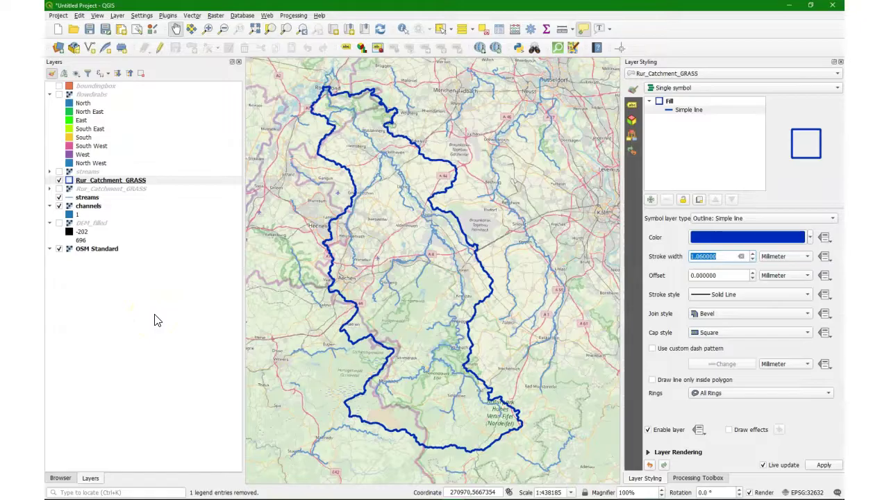
Step: Add Rur_Catchment.shp and the Rur_Channels shapefile from the Browser to the map
{"action": "left_click", "coordinate": [52, 478]}
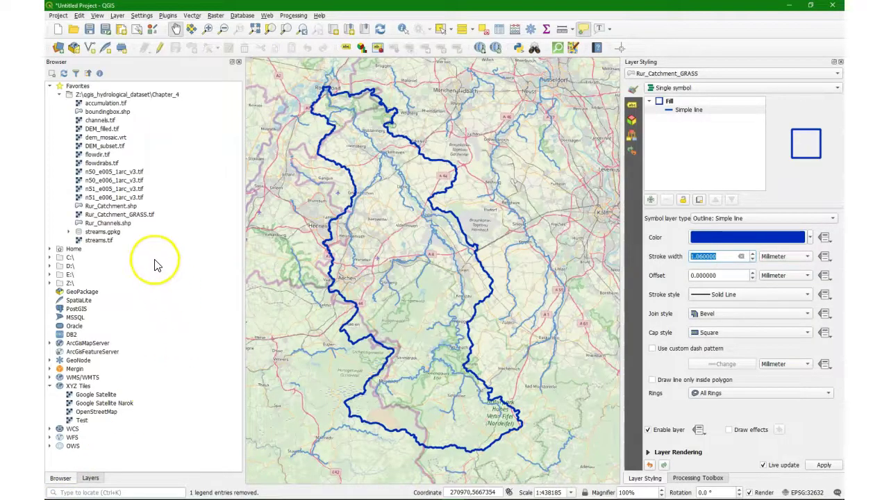
{"action": "left_click_drag", "start_coordinate": [98, 211], "coordinate": [430, 205]}
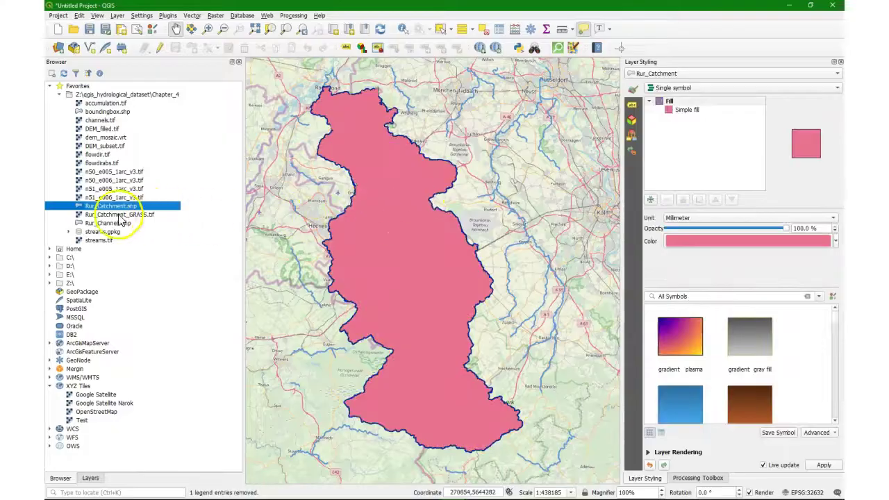
{"action": "left_click_drag", "start_coordinate": [99, 222], "coordinate": [427, 242]}
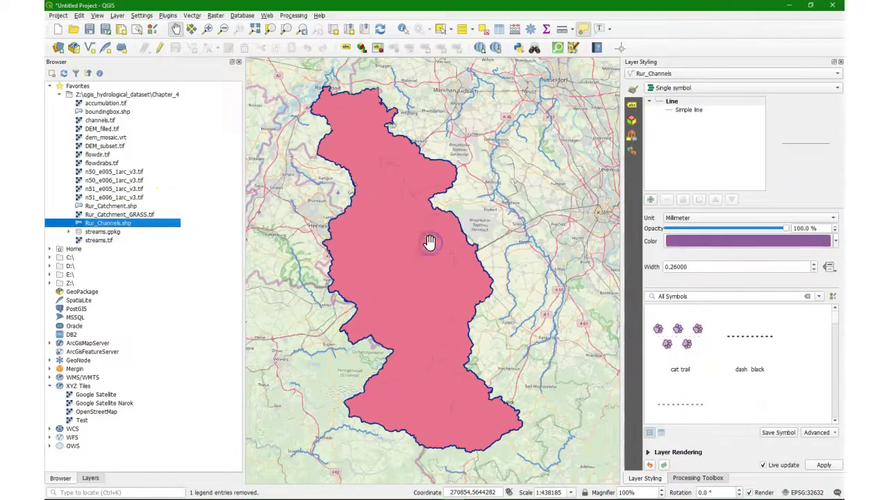
Step: Restyle Rur_Catchment as a red Outline: Simple line with a thicker stroke
{"action": "left_click", "coordinate": [88, 478]}
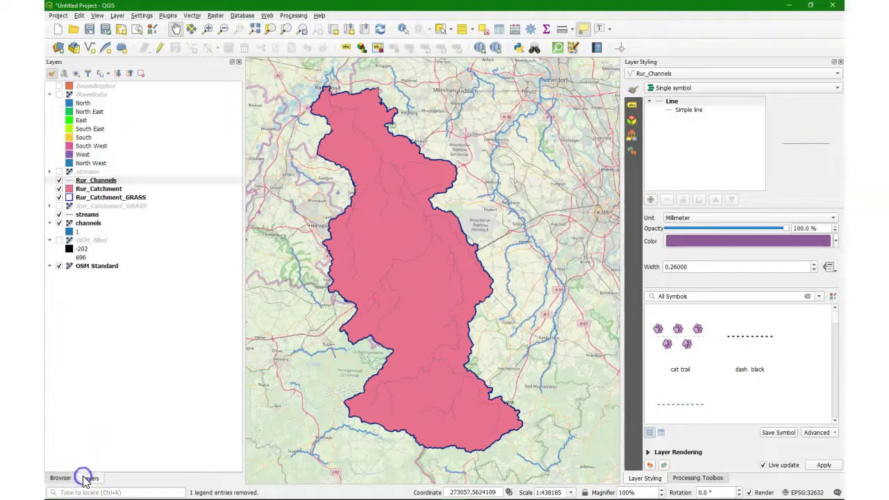
{"action": "left_click", "coordinate": [96, 189]}
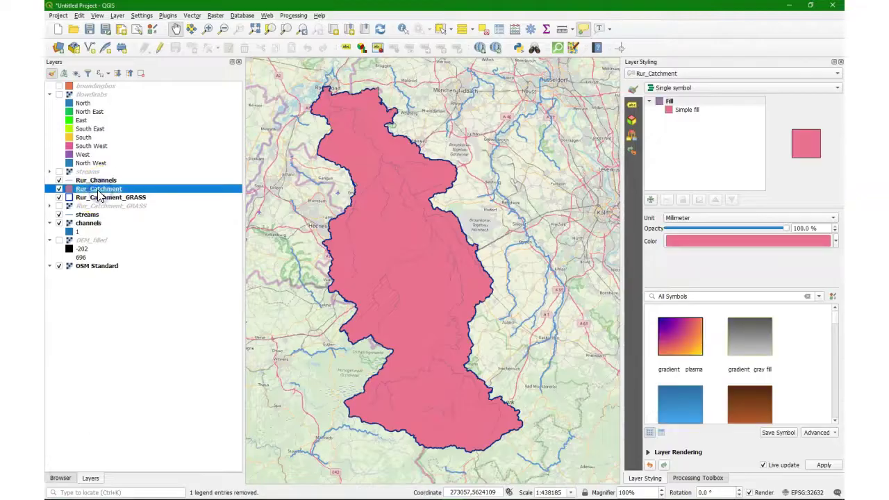
{"action": "left_click", "coordinate": [690, 105]}
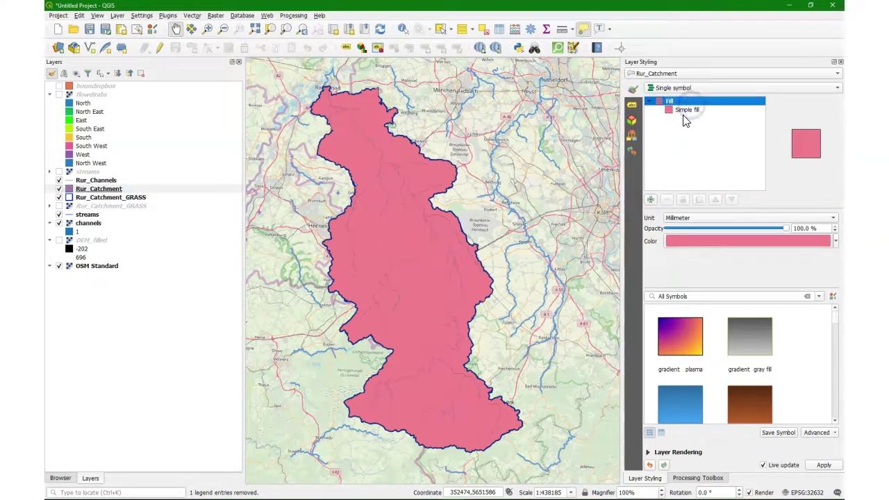
{"action": "left_click", "coordinate": [685, 110]}
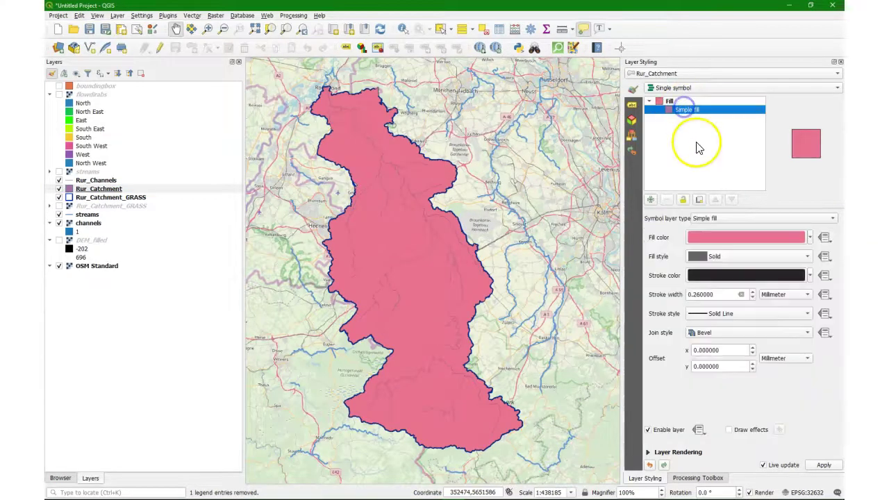
{"action": "left_click", "coordinate": [709, 218]}
{"action": "left_click", "coordinate": [719, 249]}
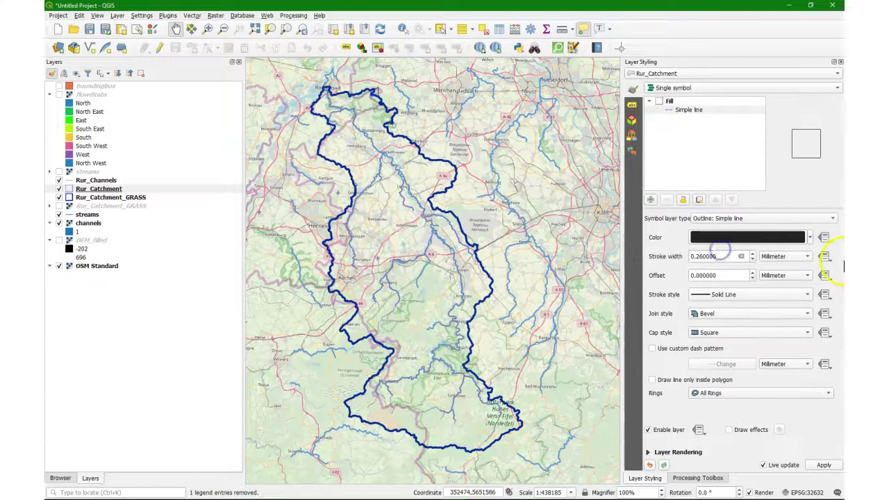
{"action": "left_click", "coordinate": [809, 238]}
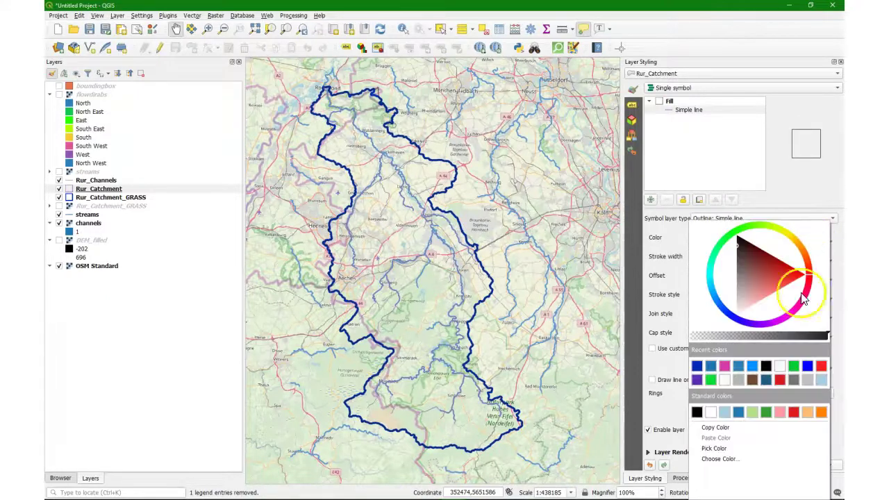
{"action": "left_click", "coordinate": [793, 413]}
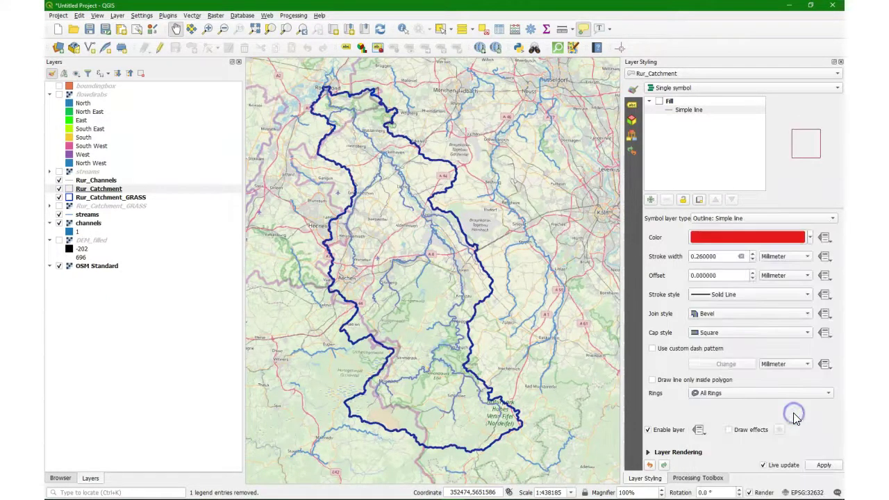
{"action": "left_click", "coordinate": [754, 254]}
{"action": "left_click", "coordinate": [754, 254]}
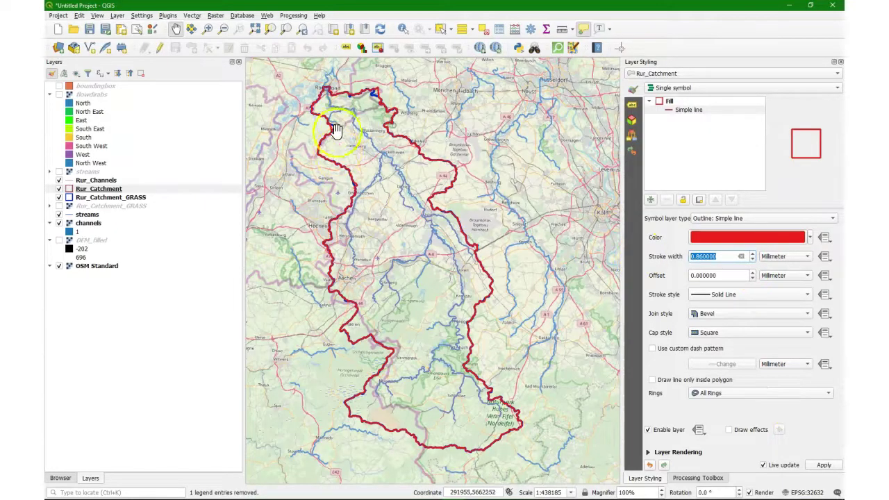
Step: Pan and zoom across the catchment to show Aachen, Simmerath and Schleiden together
{"action": "scroll", "coordinate": [332, 117], "scroll_direction": "up", "scroll_amount": 1}
{"action": "left_click_drag", "start_coordinate": [311, 114], "coordinate": [391, 207]}
{"action": "scroll", "coordinate": [391, 207], "scroll_direction": "up", "scroll_amount": 1}
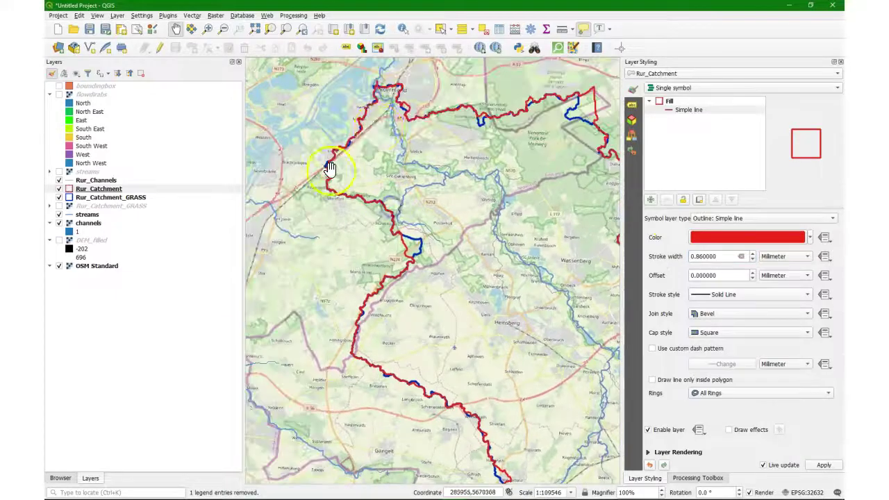
{"action": "left_click_drag", "start_coordinate": [472, 143], "coordinate": [366, 105]}
{"action": "left_click_drag", "start_coordinate": [506, 106], "coordinate": [452, 221]}
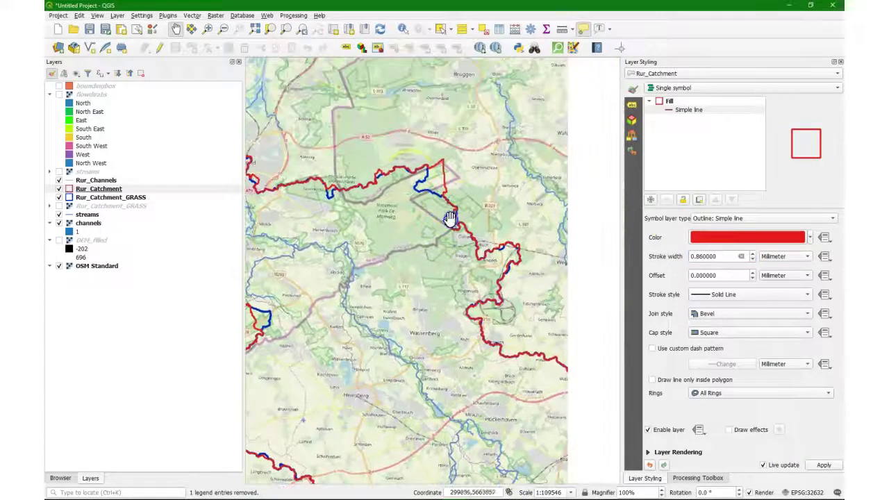
{"action": "left_click_drag", "start_coordinate": [460, 268], "coordinate": [484, 184]}
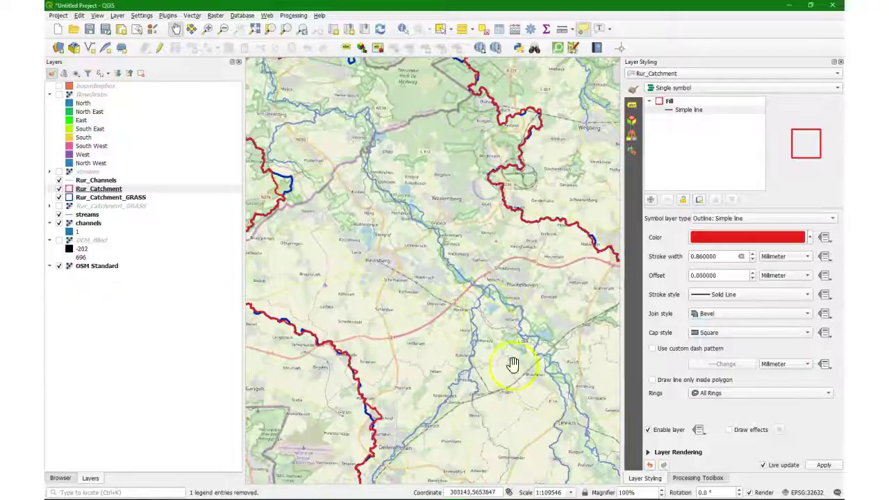
{"action": "left_click_drag", "start_coordinate": [512, 363], "coordinate": [495, 247]}
{"action": "scroll", "coordinate": [495, 247], "scroll_direction": "down", "scroll_amount": 1}
{"action": "left_click_drag", "start_coordinate": [494, 307], "coordinate": [440, 183]}
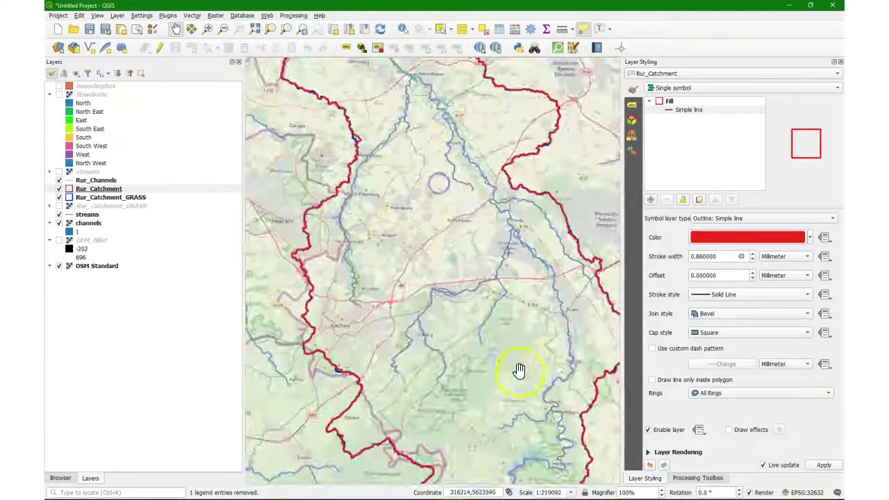
{"action": "left_click_drag", "start_coordinate": [518, 369], "coordinate": [490, 266]}
{"action": "left_click_drag", "start_coordinate": [532, 412], "coordinate": [520, 257]}
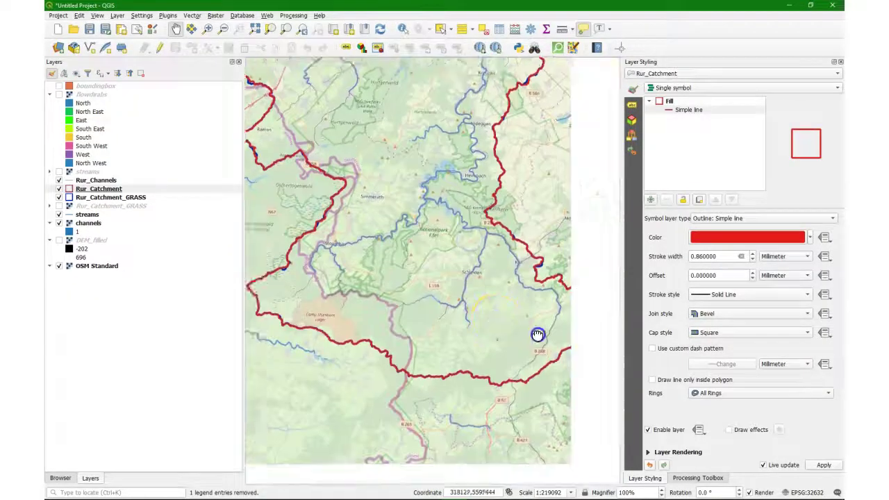
{"action": "left_click_drag", "start_coordinate": [535, 338], "coordinate": [448, 319]}
{"action": "left_click_drag", "start_coordinate": [421, 254], "coordinate": [526, 322]}
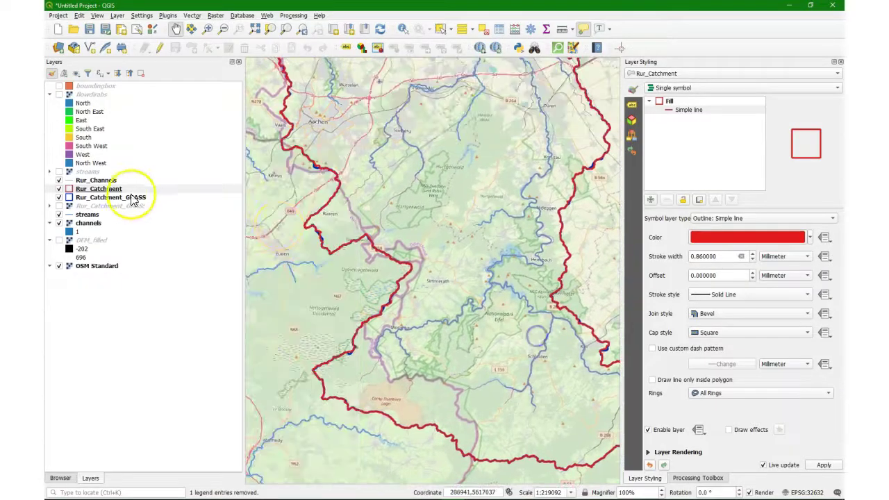
Step: Give Rur_Channels the simple red line symbol and close the Layer Styling panel
{"action": "left_click", "coordinate": [95, 180]}
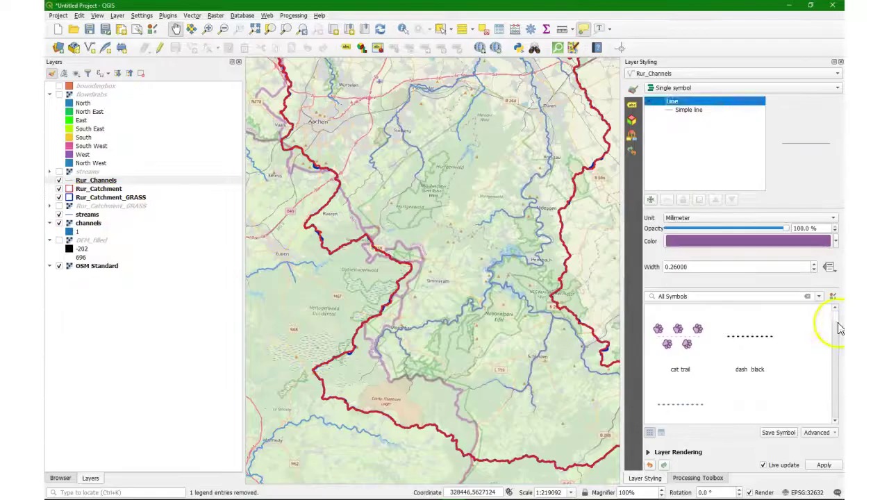
{"action": "left_click_drag", "start_coordinate": [836, 326], "coordinate": [831, 398]}
{"action": "left_click", "coordinate": [670, 326]}
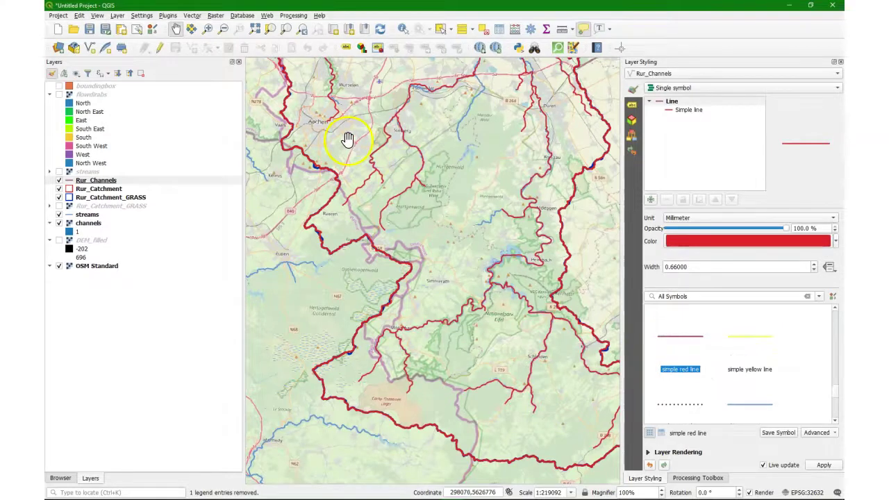
{"action": "left_click", "coordinate": [841, 62]}
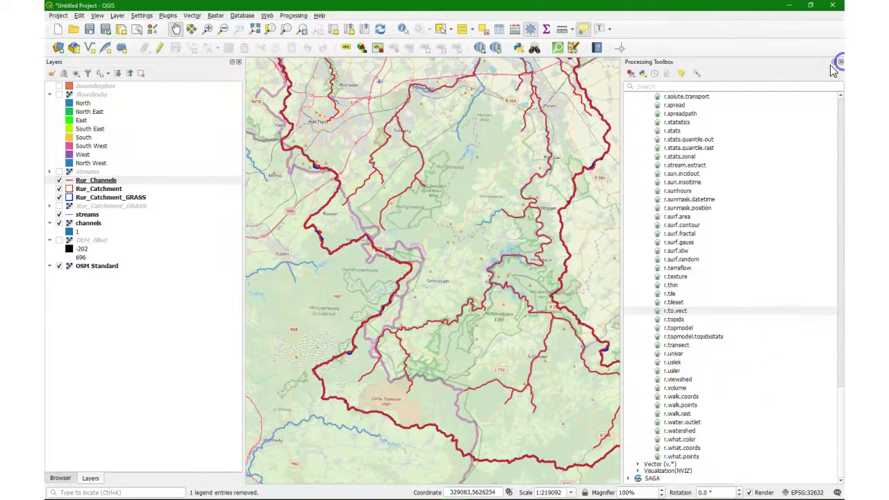
Step: Close the Processing Toolbox and zoom into the upper catchment channels
{"action": "left_click", "coordinate": [837, 63]}
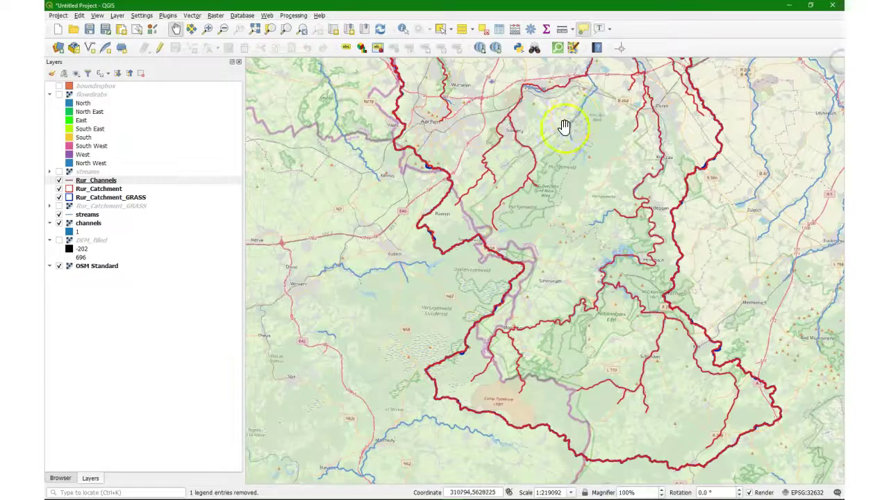
{"action": "scroll", "coordinate": [506, 274], "scroll_direction": "up", "scroll_amount": 3}
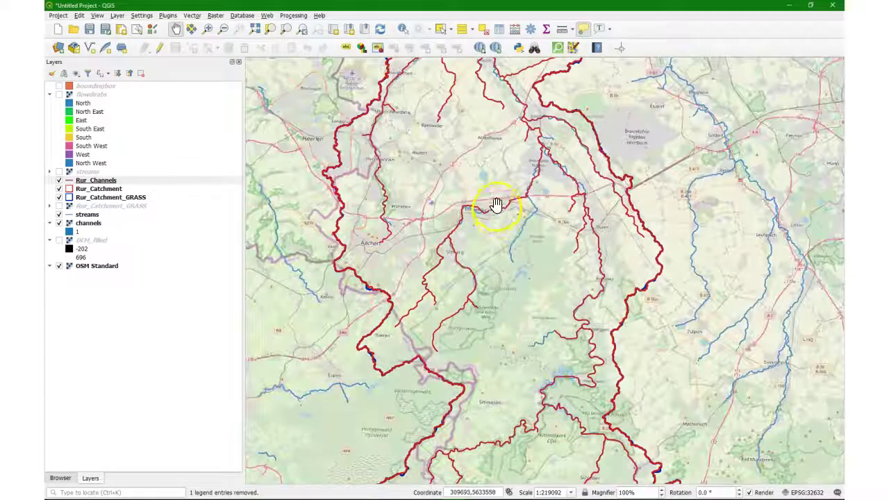
{"action": "scroll", "coordinate": [620, 193], "scroll_direction": "up", "scroll_amount": 1}
{"action": "left_click_drag", "start_coordinate": [639, 359], "coordinate": [597, 210]}
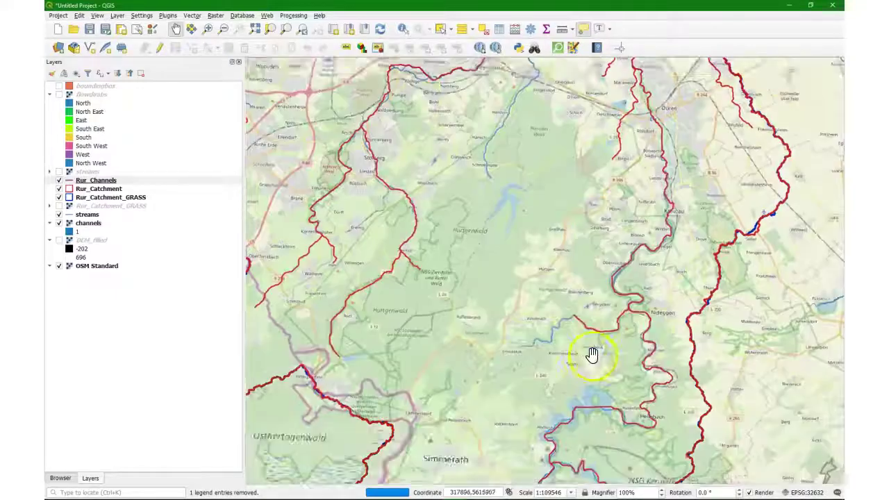
{"action": "left_click_drag", "start_coordinate": [591, 357], "coordinate": [591, 260]}
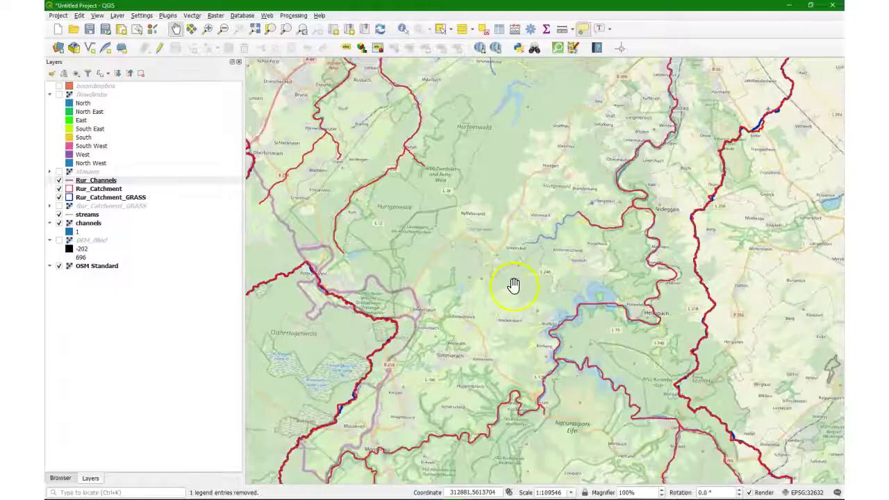
{"action": "left_click_drag", "start_coordinate": [513, 286], "coordinate": [541, 260]}
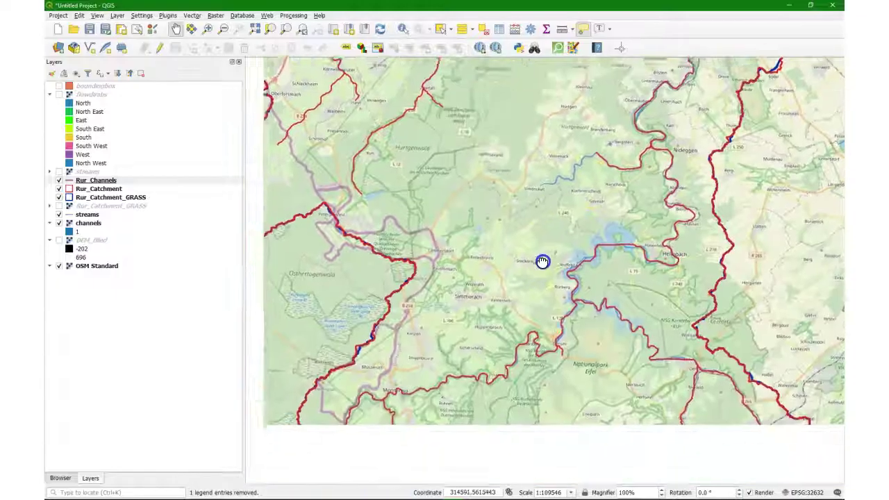
{"action": "left_click_drag", "start_coordinate": [581, 308], "coordinate": [591, 343]}
Step: Select Rur_Channels and hide the blue channels raster layer
{"action": "left_click", "coordinate": [59, 182]}
{"action": "left_click", "coordinate": [59, 181]}
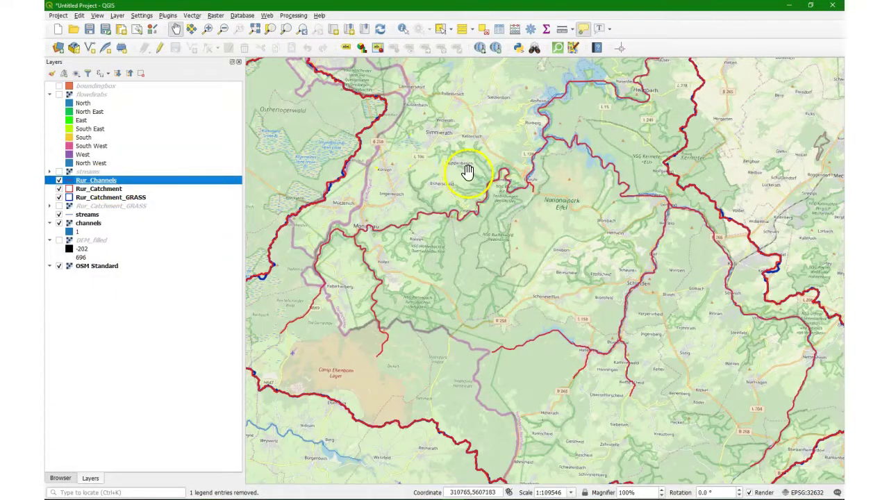
{"action": "scroll", "coordinate": [535, 170], "scroll_direction": "up", "scroll_amount": 3}
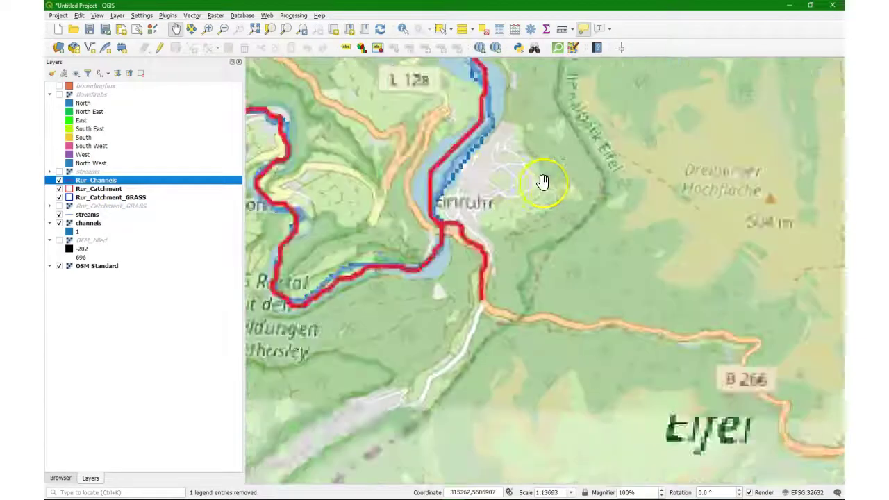
{"action": "left_click", "coordinate": [59, 223]}
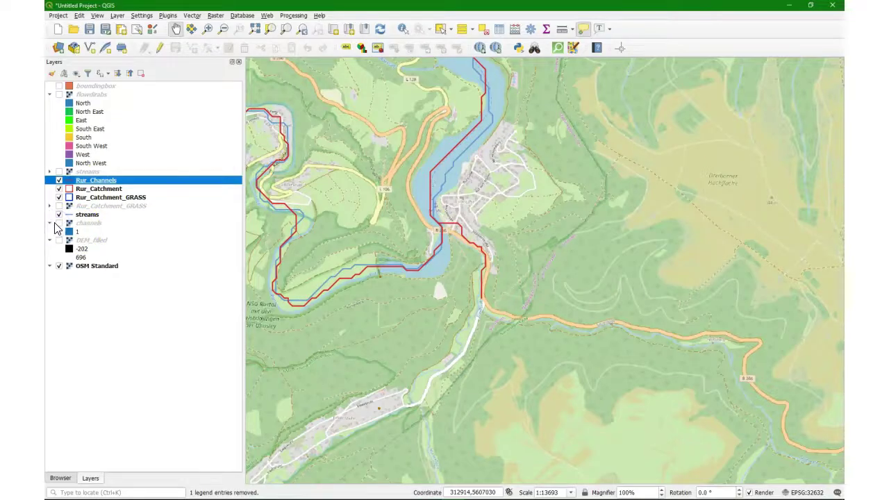
Step: Follow the river past Dedenborn, then zoom out over the northern catchment
{"action": "scroll", "coordinate": [419, 222], "scroll_direction": "down", "scroll_amount": 1}
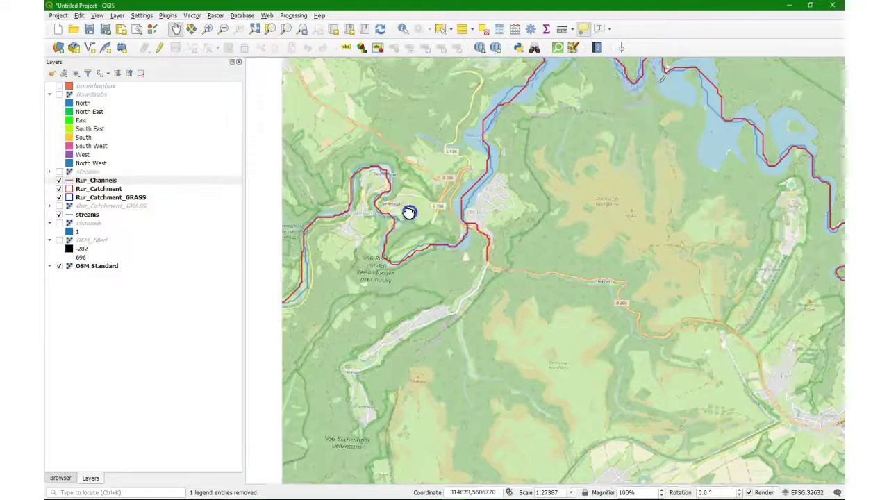
{"action": "left_click_drag", "start_coordinate": [409, 210], "coordinate": [621, 229]}
{"action": "left_click_drag", "start_coordinate": [431, 281], "coordinate": [627, 191]}
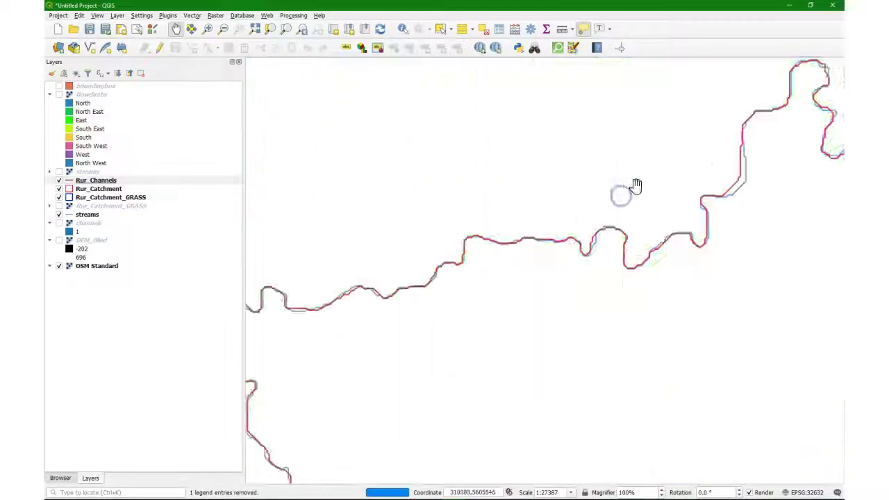
{"action": "left_click_drag", "start_coordinate": [699, 146], "coordinate": [446, 357]}
{"action": "left_click_drag", "start_coordinate": [622, 222], "coordinate": [585, 204]}
{"action": "scroll", "coordinate": [467, 318], "scroll_direction": "down", "scroll_amount": 1}
{"action": "mouse_move", "coordinate": [468, 318]}
{"action": "left_mouse_down"}
{"action": "mouse_move", "coordinate": [519, 198]}
{"action": "mouse_move", "coordinate": [521, 165]}
{"action": "left_mouse_up"}
{"action": "scroll", "coordinate": [507, 324], "scroll_direction": "down", "scroll_amount": 1}
{"action": "left_click_drag", "start_coordinate": [354, 180], "coordinate": [478, 349]}
{"action": "left_click_drag", "start_coordinate": [589, 175], "coordinate": [589, 331]}
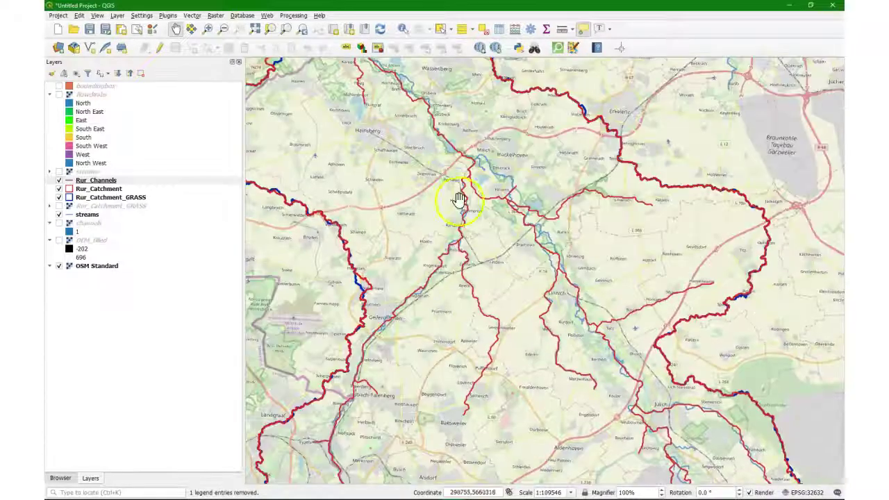
{"action": "left_click_drag", "start_coordinate": [387, 132], "coordinate": [536, 297]}
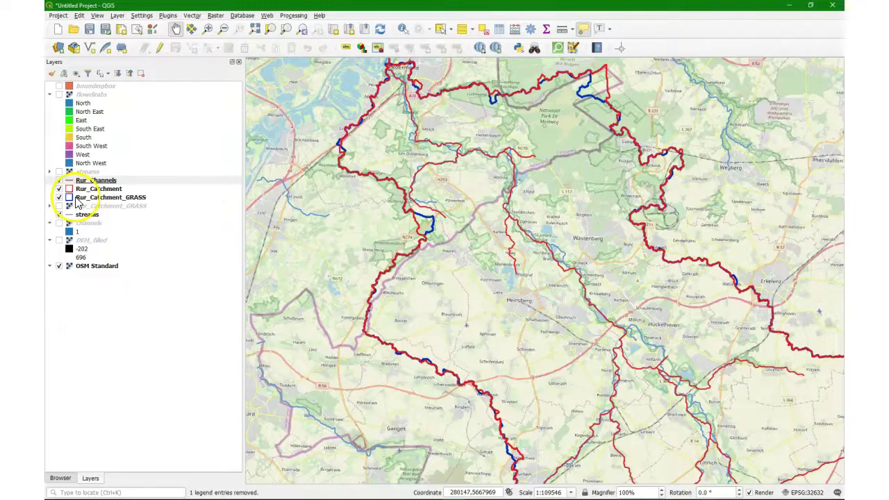
{"action": "left_click_drag", "start_coordinate": [80, 198], "coordinate": [82, 206]}
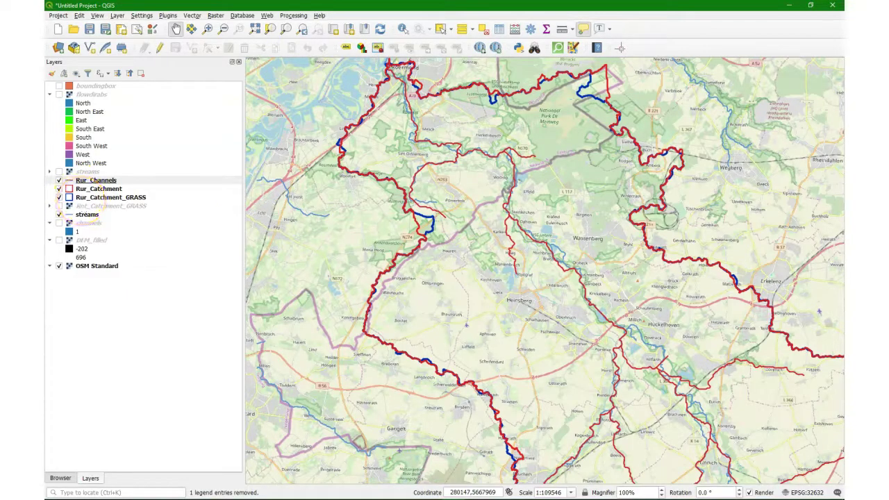